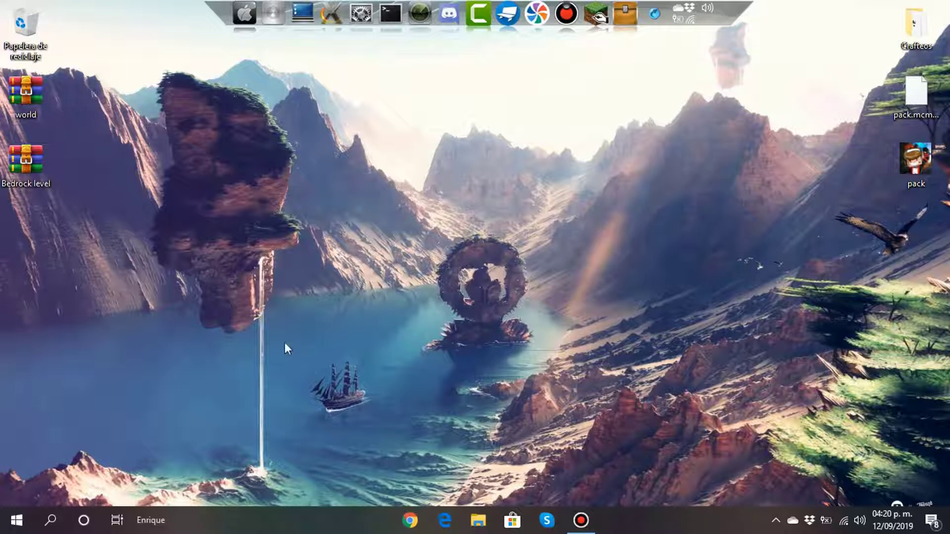
Open the Roaming application data folder by running %appdata%
key(super+r)
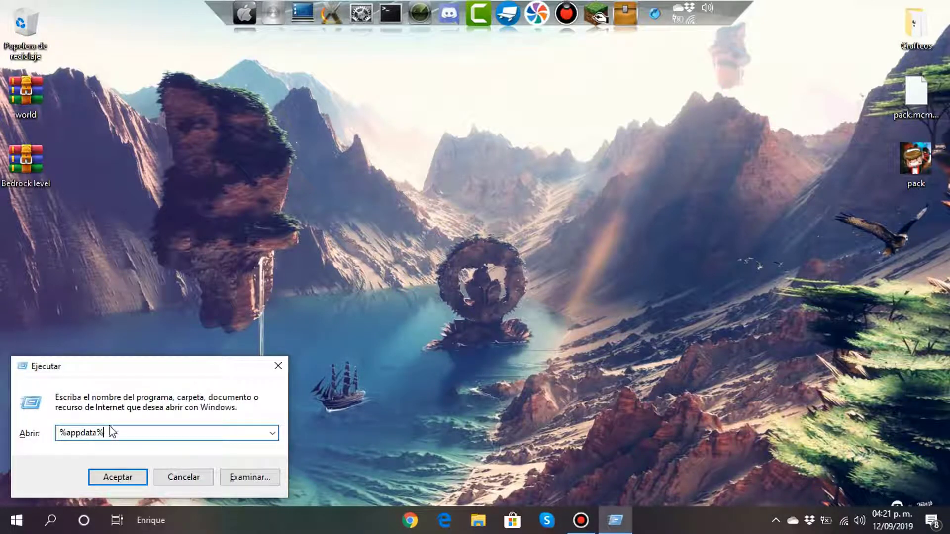
click(102, 481)
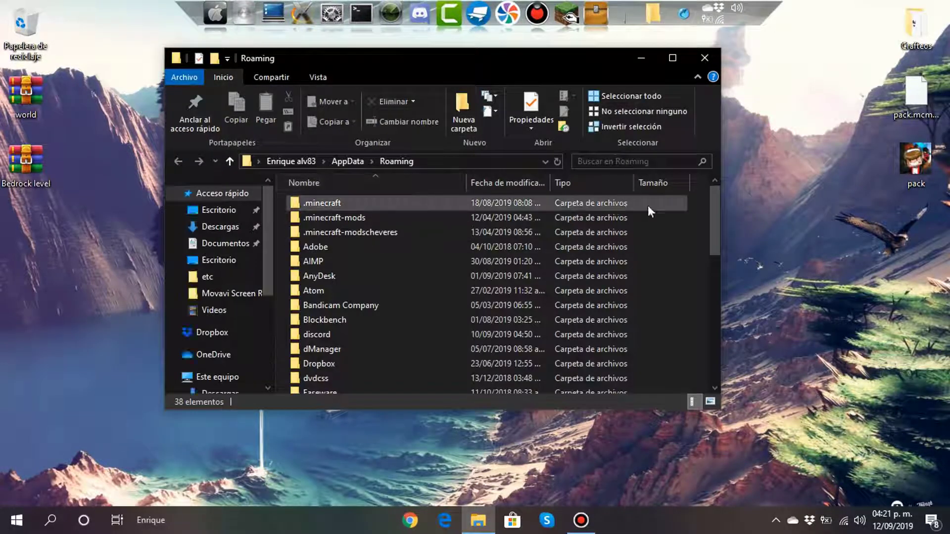
scroll(718, 222, down, 3)
scroll(720, 212, up, 3)
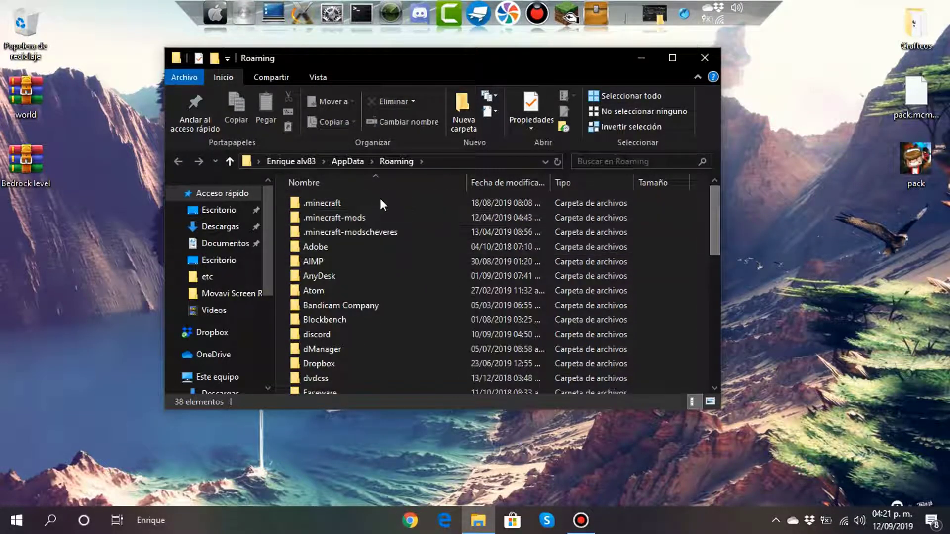
Open the .minecraft folder of instance 2 under MC, MultiMinecraft2, Instancias
click(419, 198)
drag(714, 227, 732, 276)
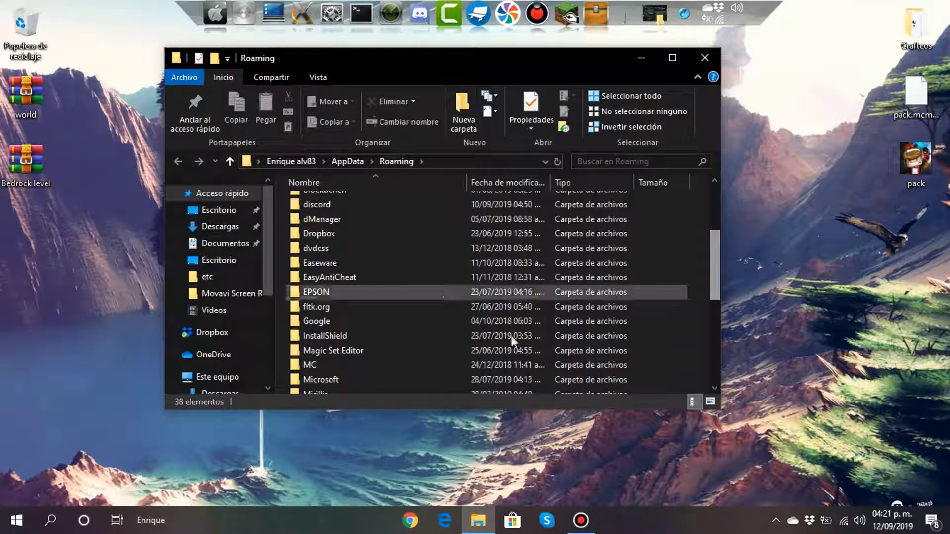
click(361, 366)
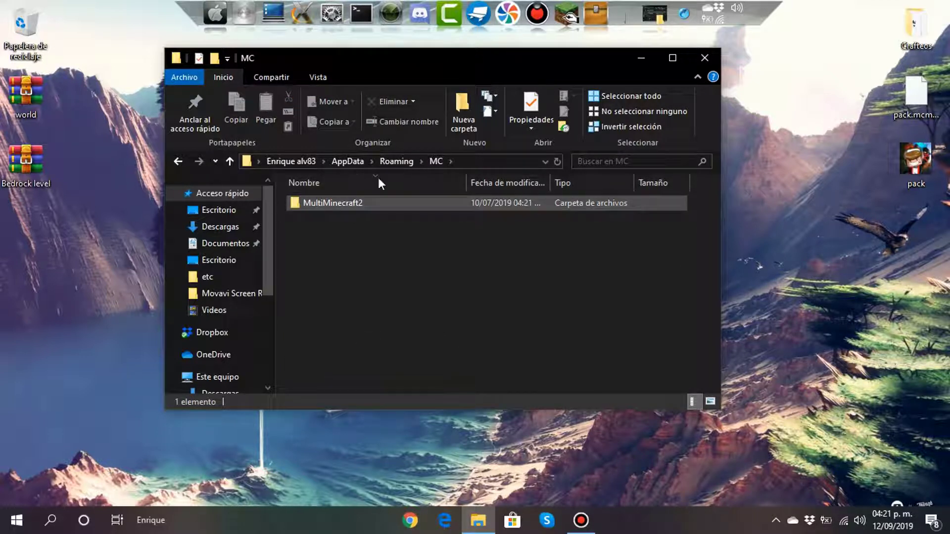
double_click(375, 203)
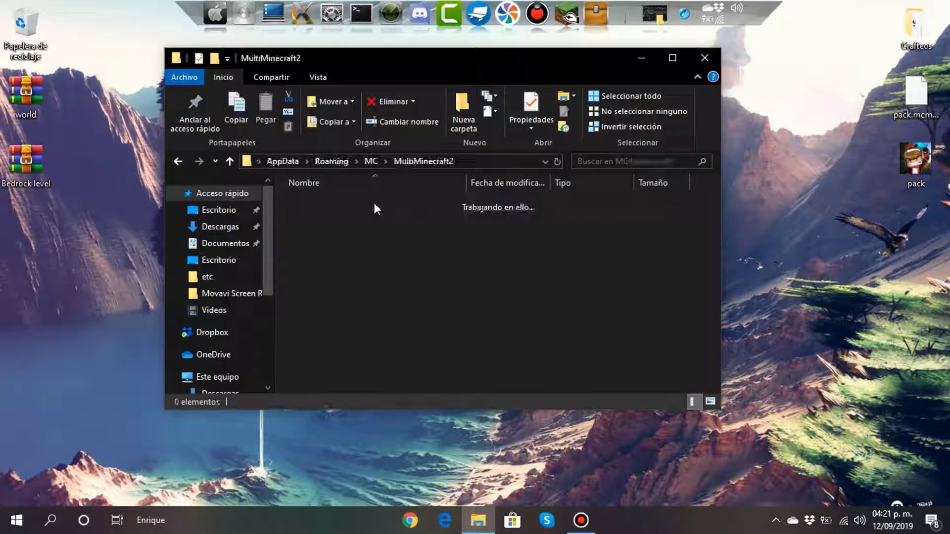
double_click(337, 209)
double_click(334, 215)
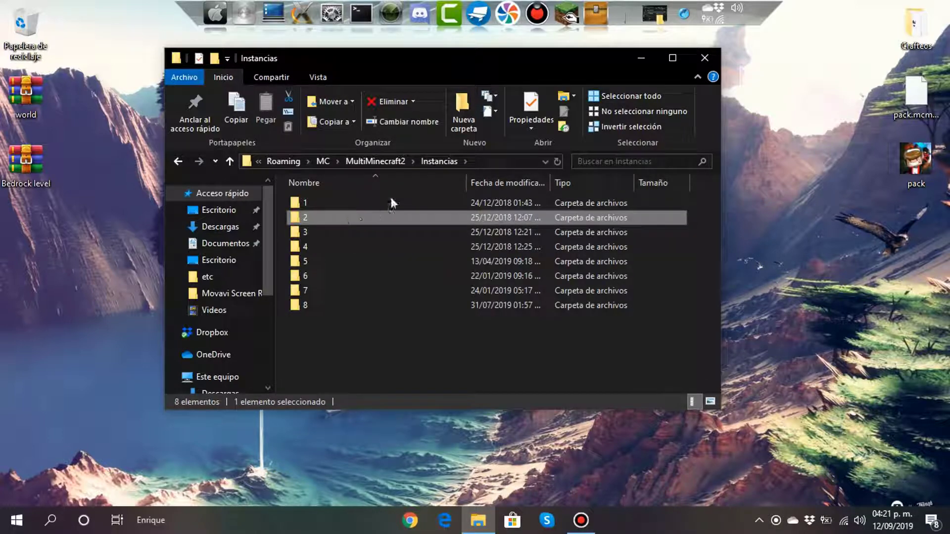
double_click(361, 198)
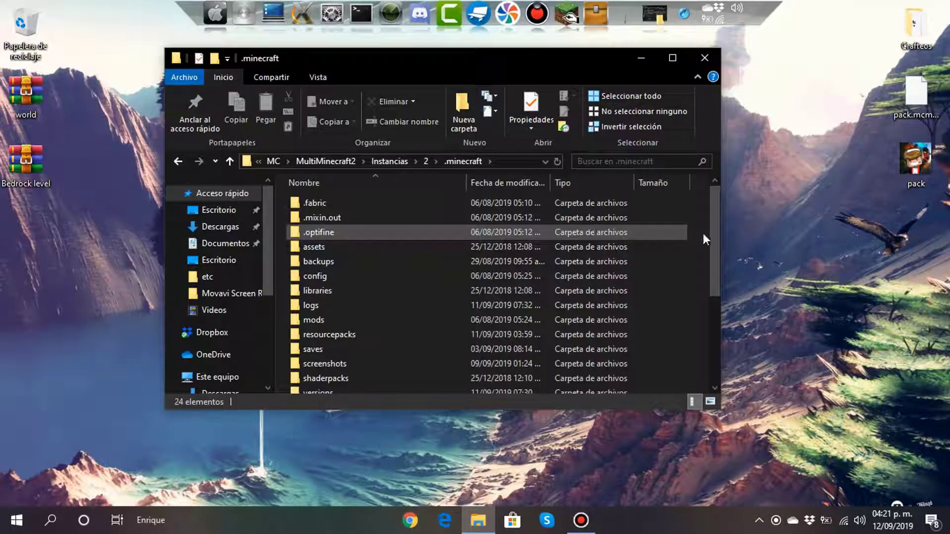
Open the 1.14.4 folder inside the versions folder
drag(715, 258, 715, 299)
click(332, 307)
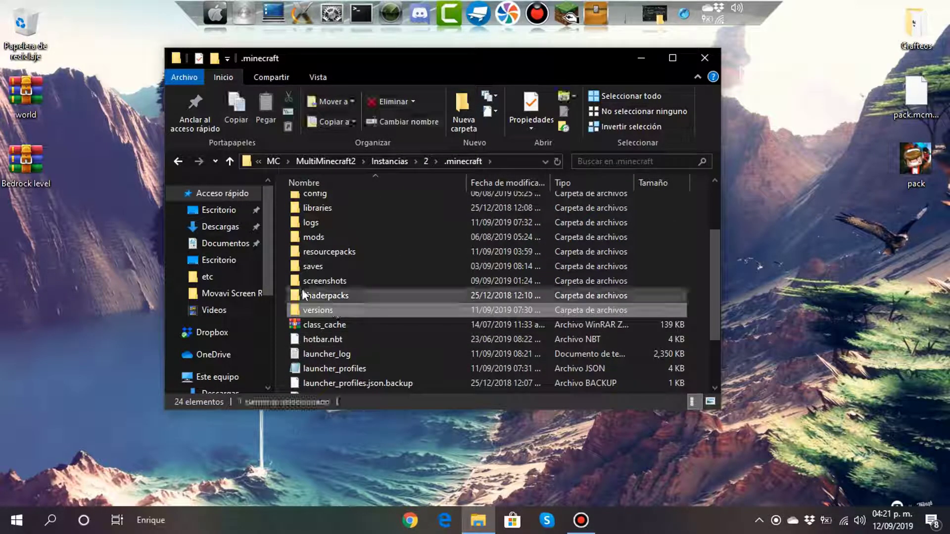
double_click(331, 315)
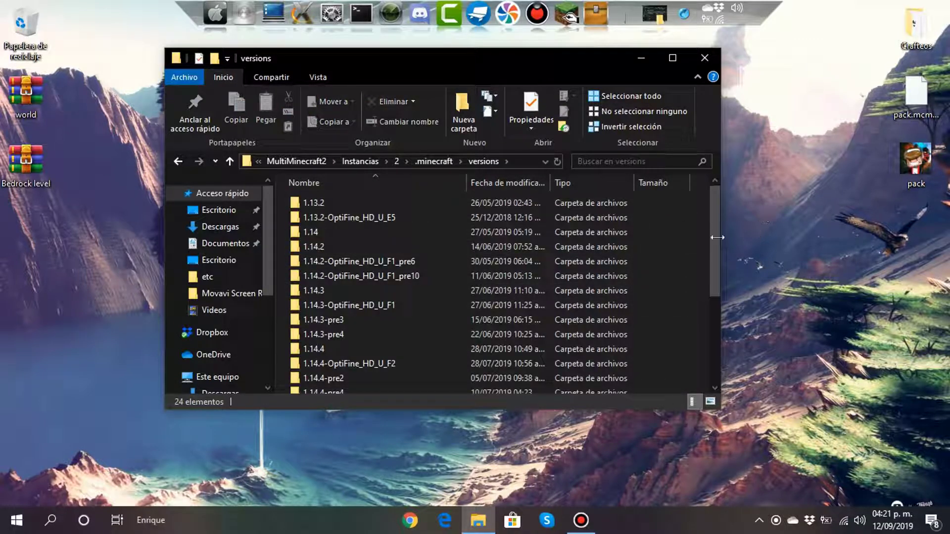
drag(715, 248, 724, 276)
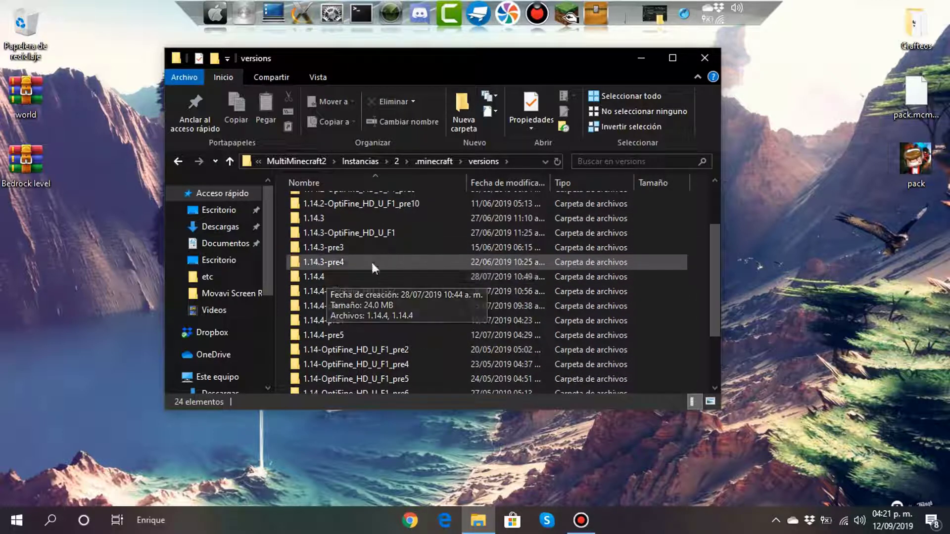
double_click(333, 276)
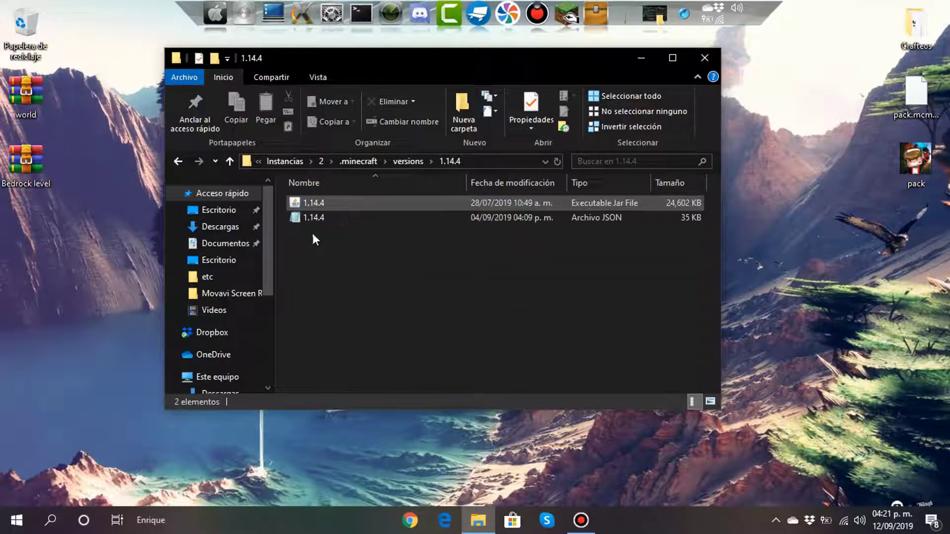
Open the 1.14.4 executable jar file with WinRAR archiver
click(304, 203)
right_click(304, 203)
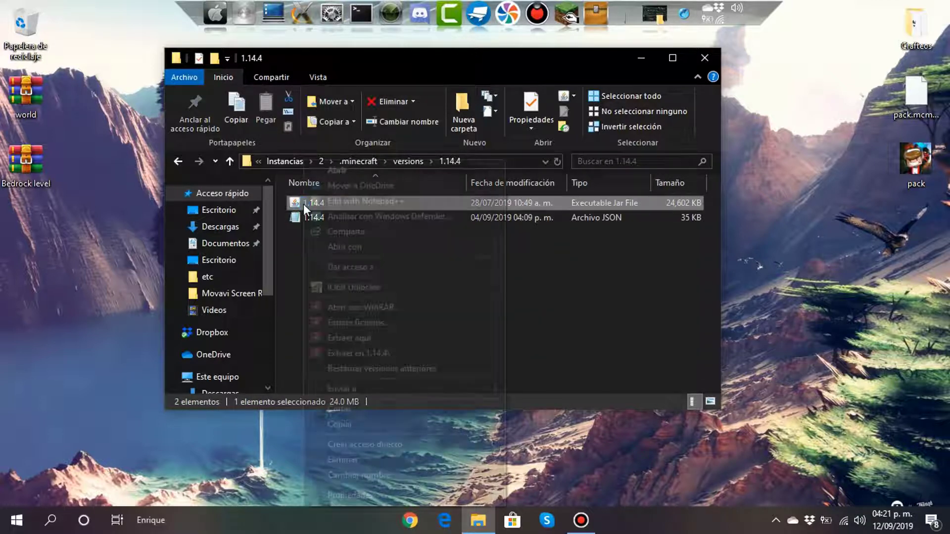
mouse_move(468, 249)
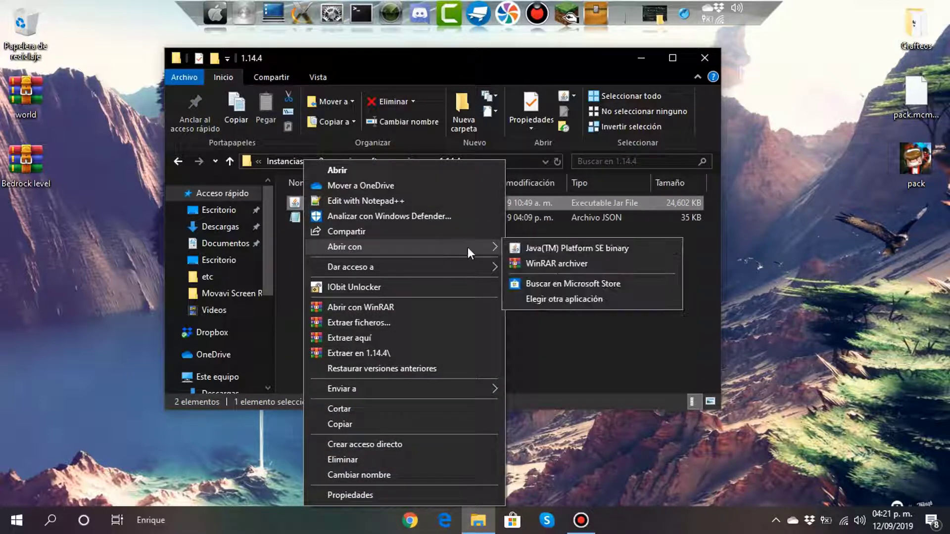
click(545, 261)
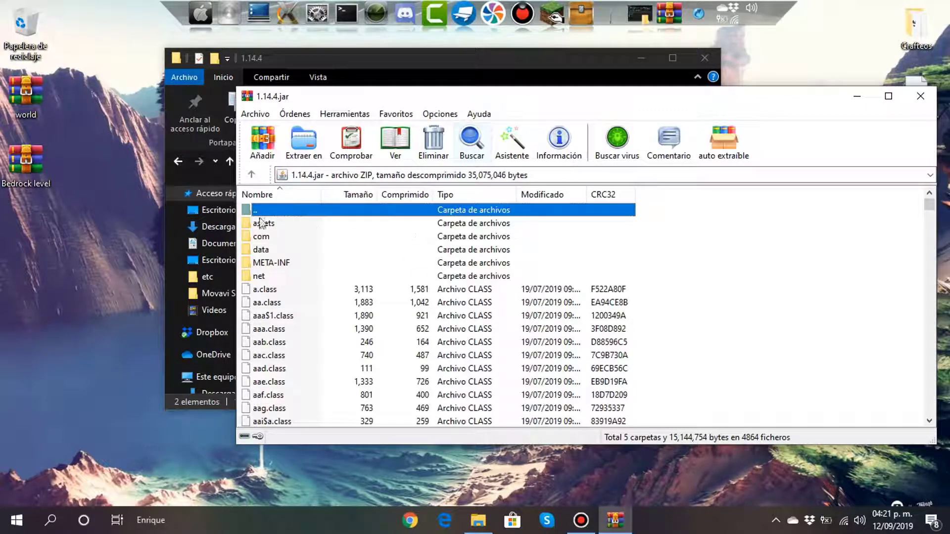
click(776, 280)
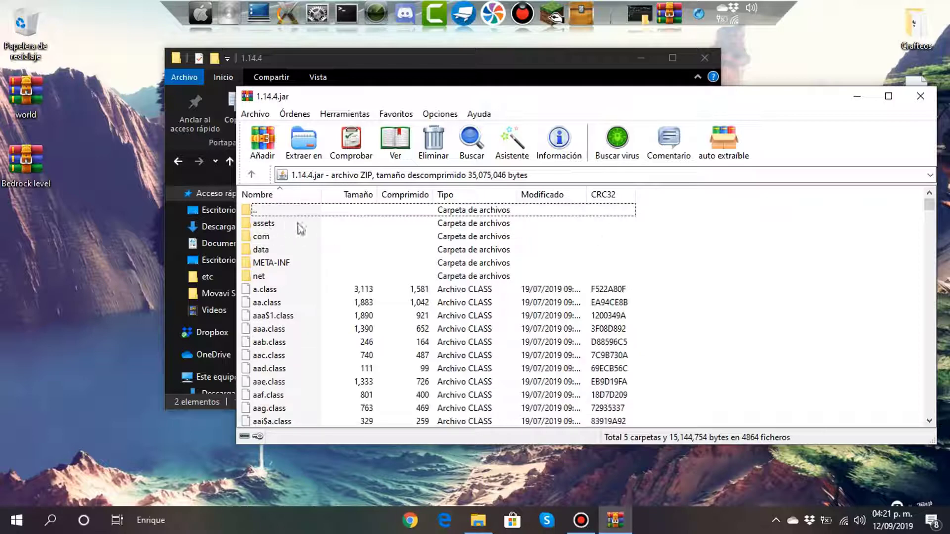
Look inside the archive's assets folder and return to the archive's root
double_click(267, 224)
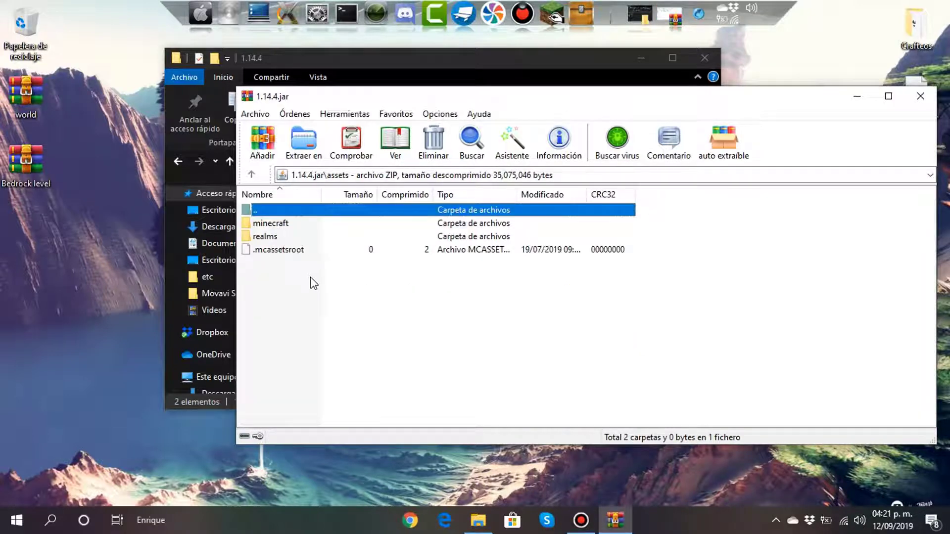
drag(307, 297, 424, 314)
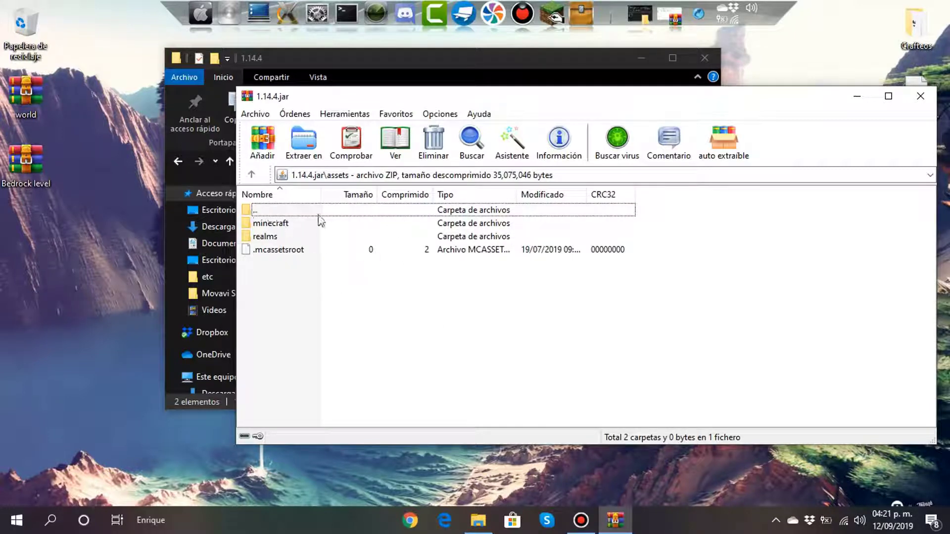
double_click(251, 212)
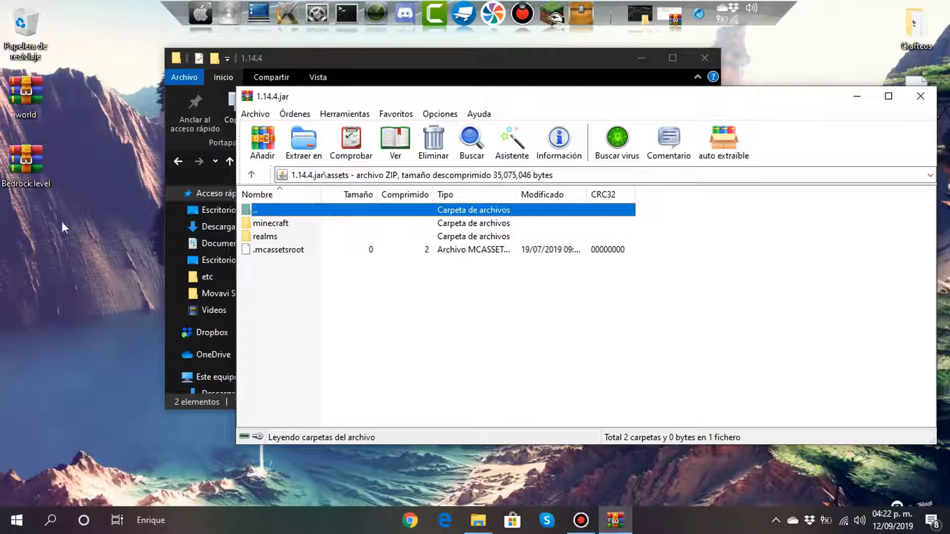
Create a new desktop folder named "Tutorial texture pack"
right_click(12, 224)
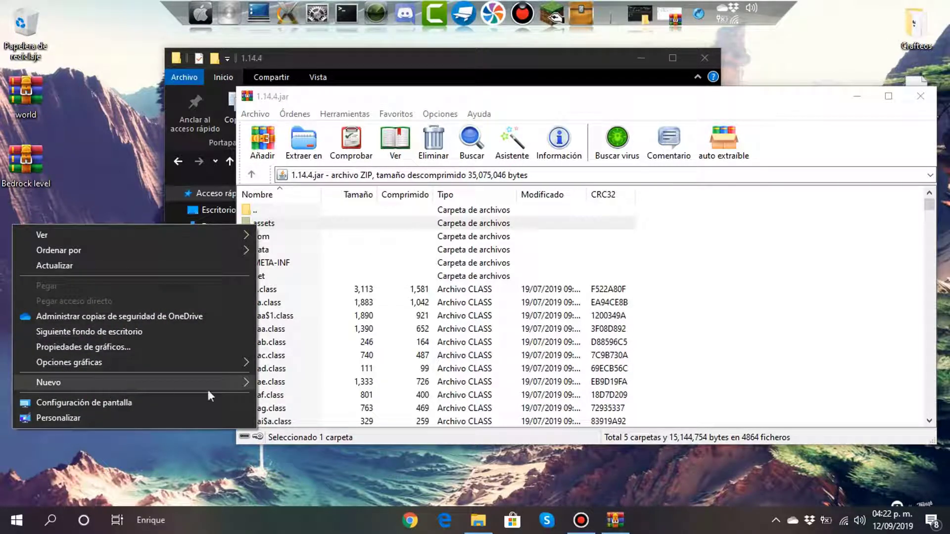
click(251, 387)
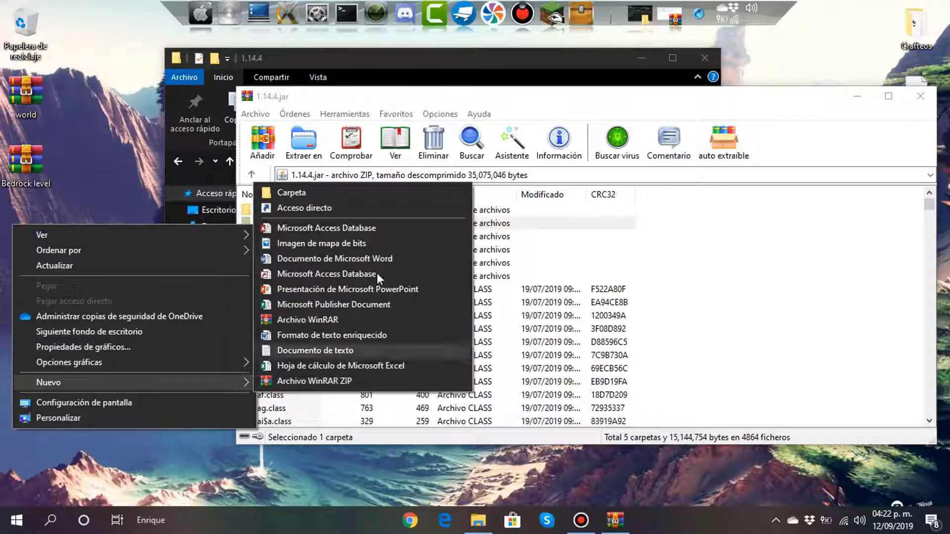
click(319, 195)
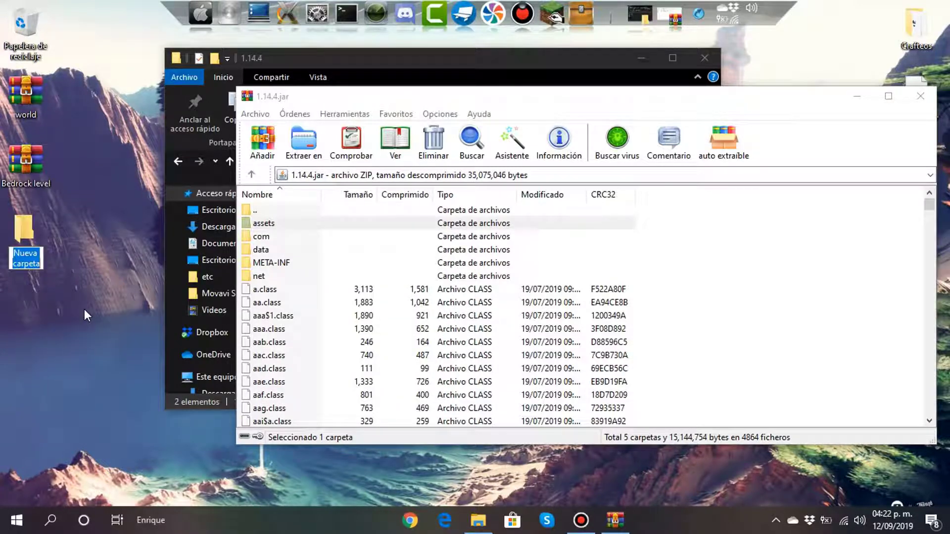
text(Tu)
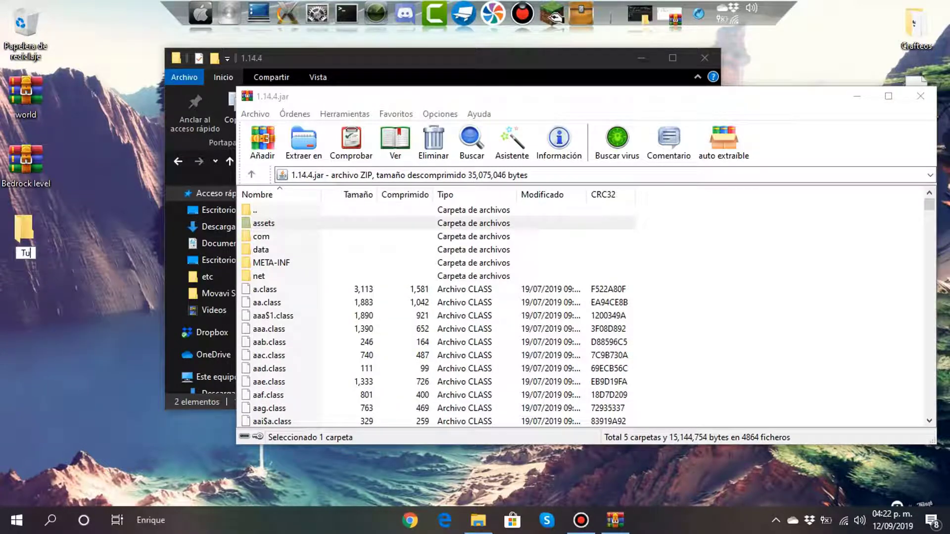
text(torial tex)
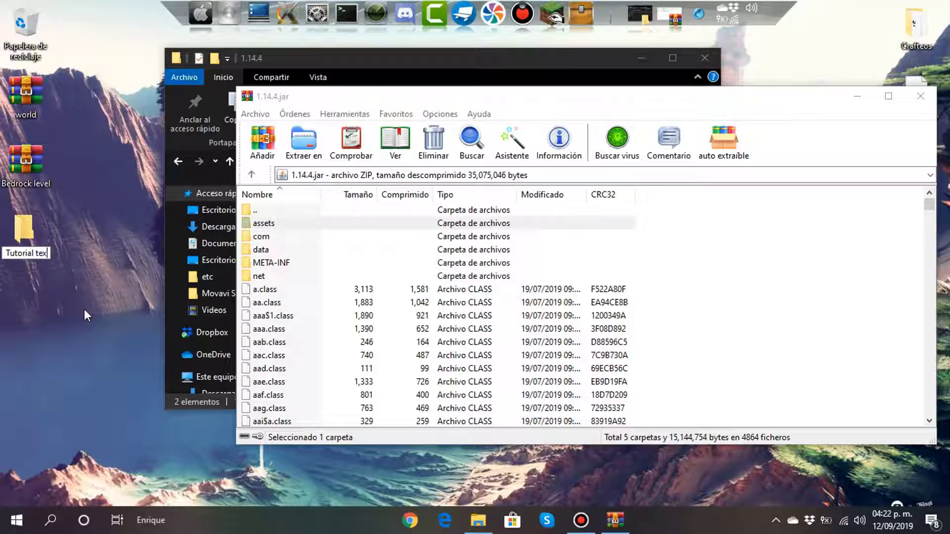
text(ture pack)
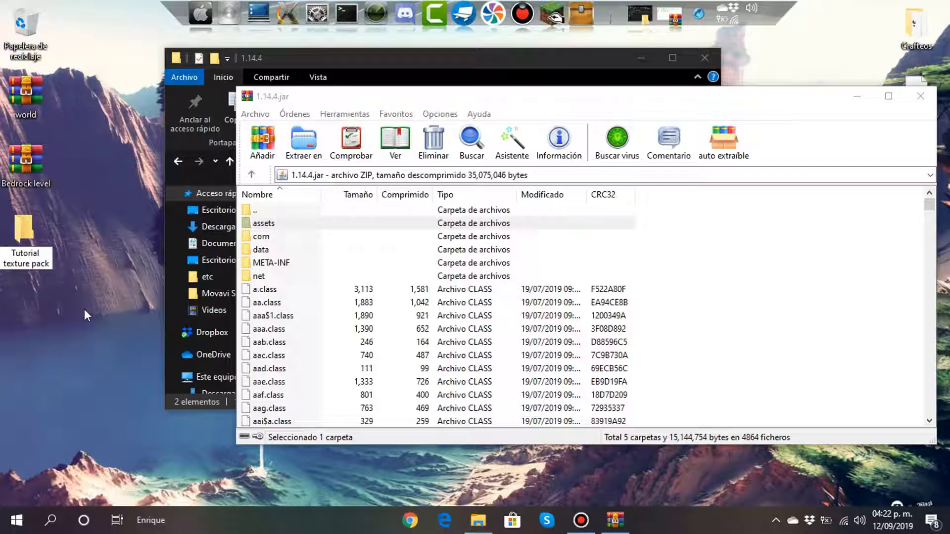
key(Return)
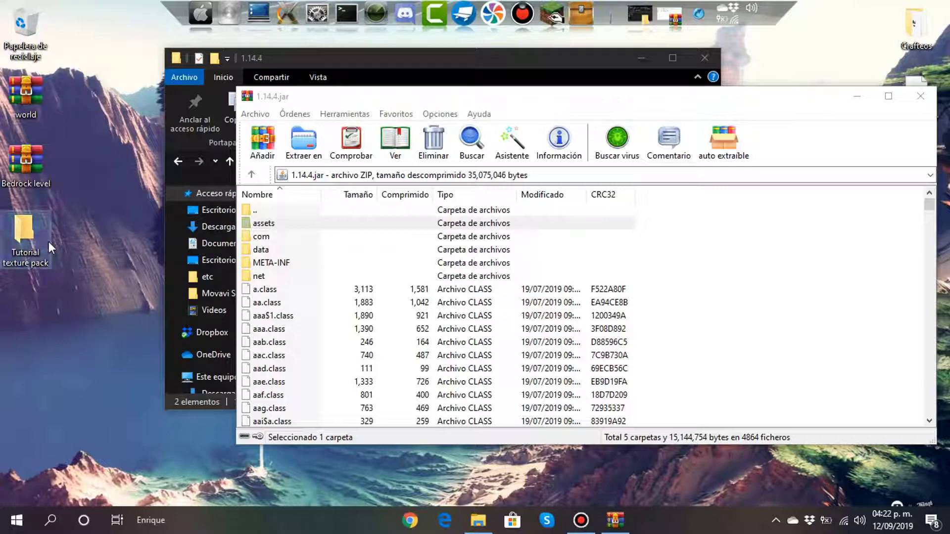
Extract the assets folder from 1.14.4.jar into the Tutorial texture pack folder
double_click(48, 242)
drag(468, 80, 294, 116)
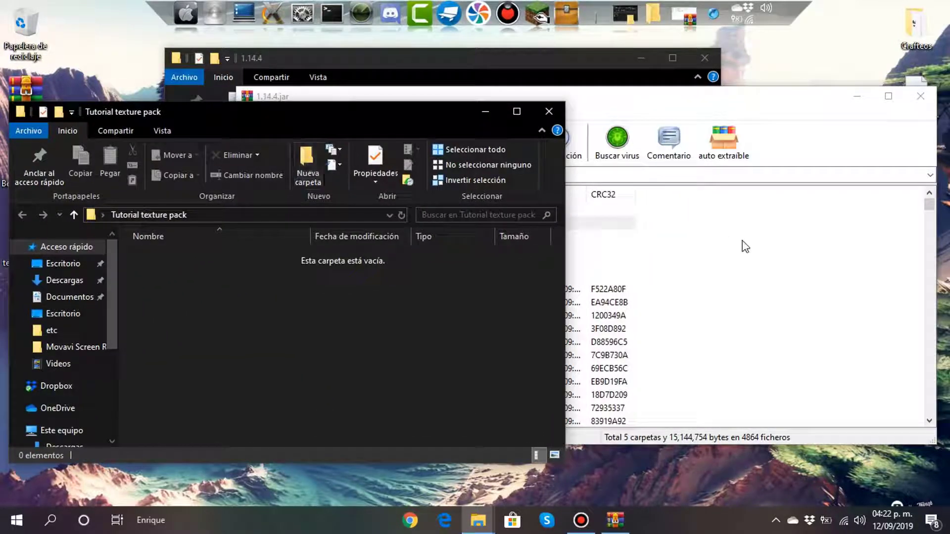
click(742, 247)
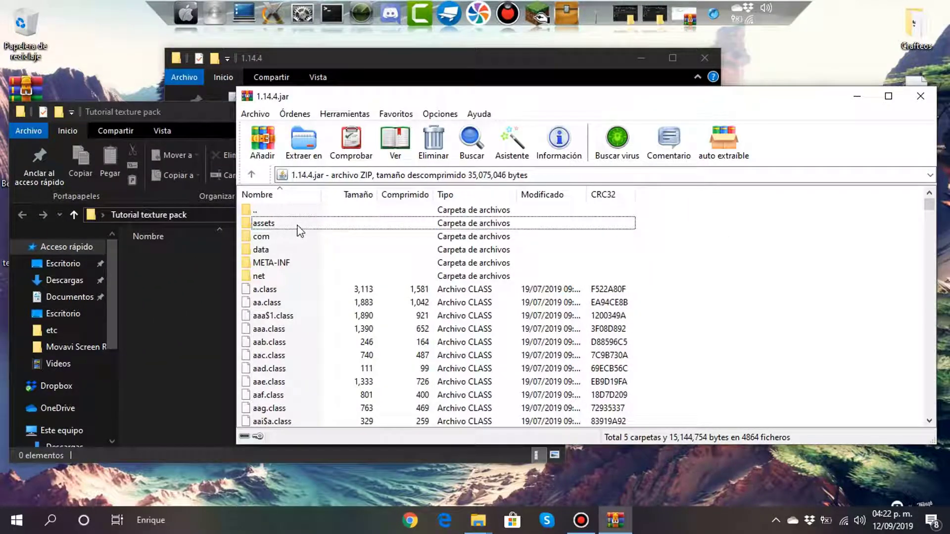
drag(271, 226, 195, 288)
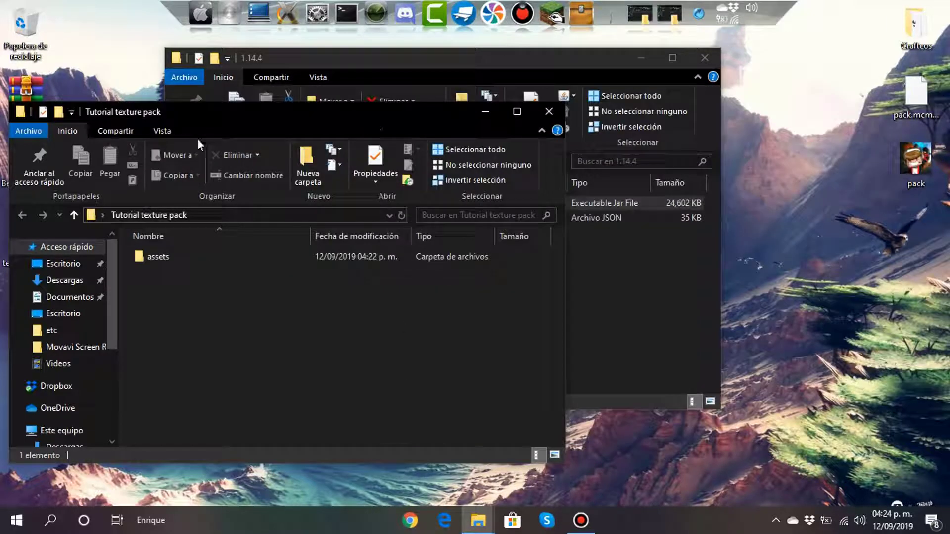
Close the 1.14.4 folder window and move the Tutorial texture pack window to the middle of the desktop
drag(166, 108, 236, 97)
click(678, 297)
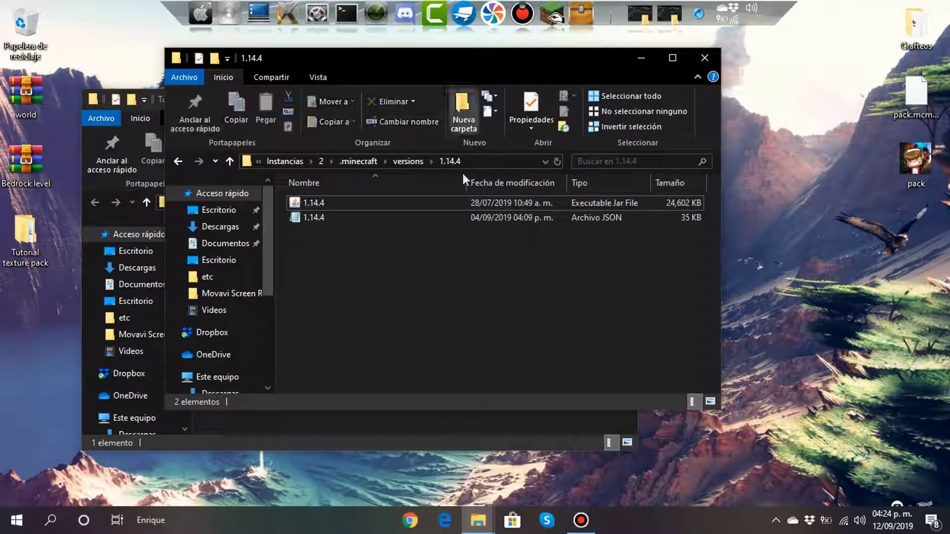
click(156, 102)
drag(183, 103, 267, 97)
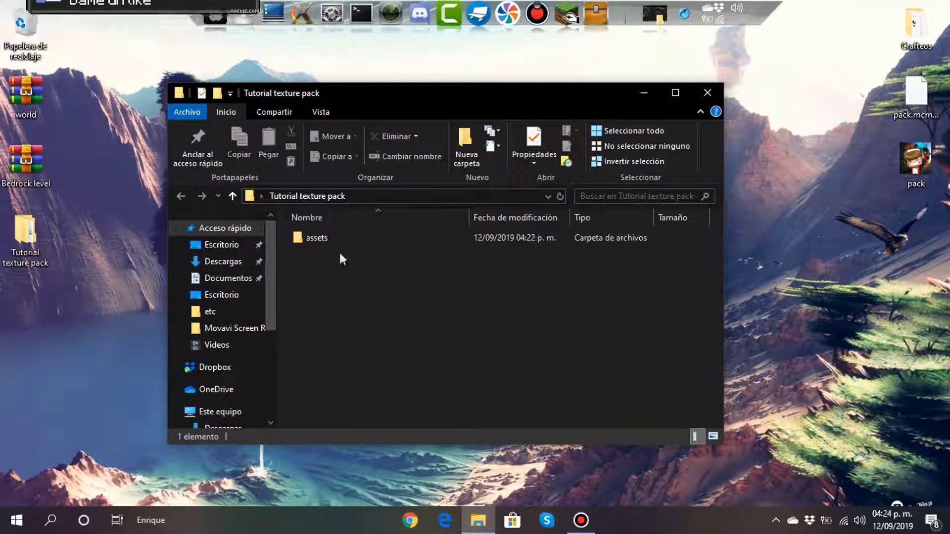
Browse the extracted assets through realms, textures and gui to the title folder to view its image
double_click(306, 236)
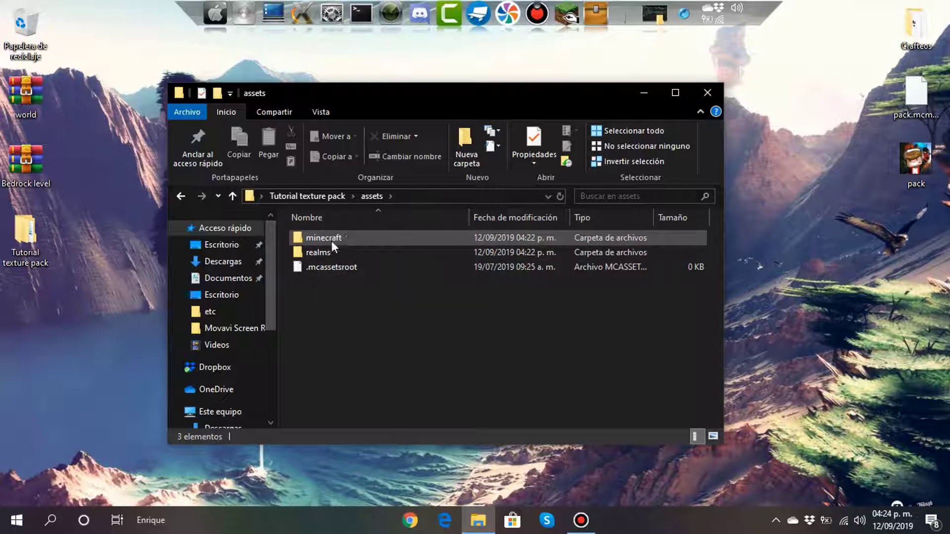
click(381, 253)
double_click(381, 254)
click(361, 258)
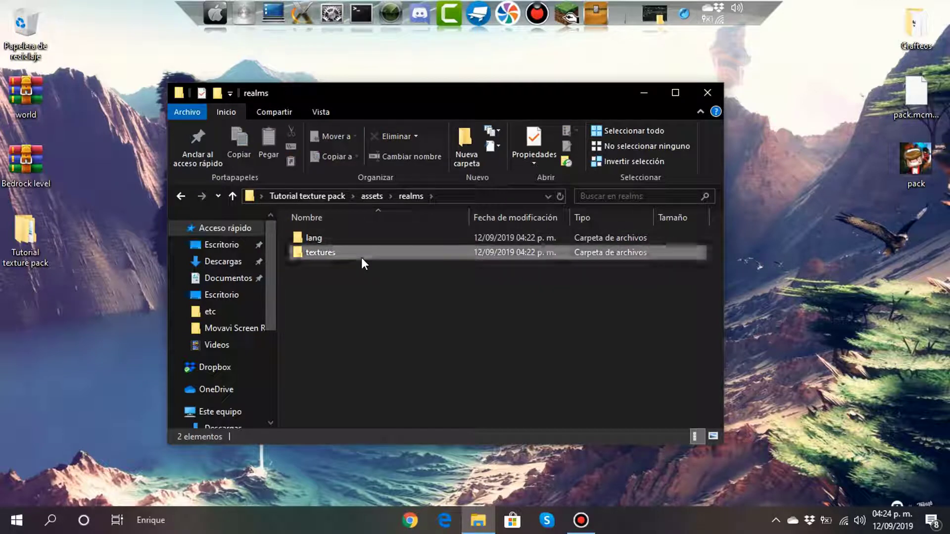
double_click(362, 258)
double_click(308, 239)
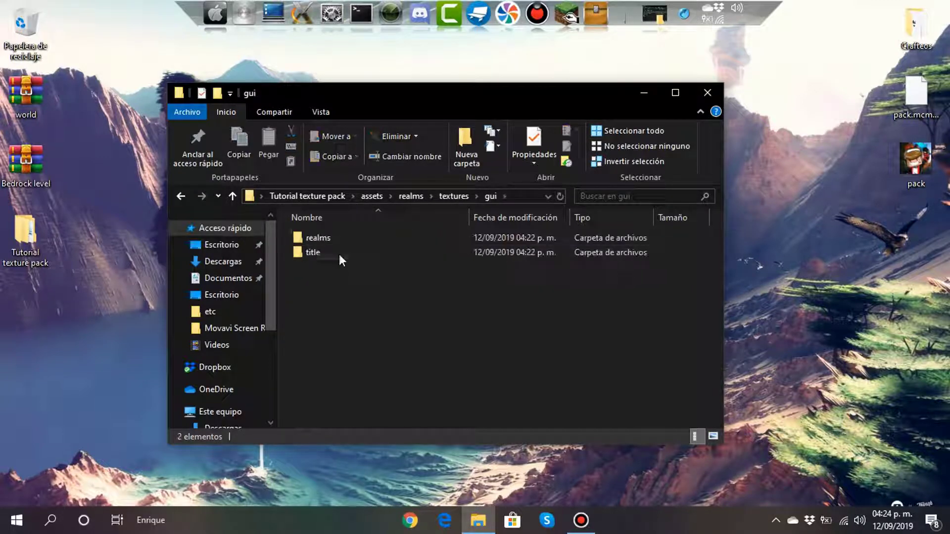
click(339, 253)
double_click(339, 253)
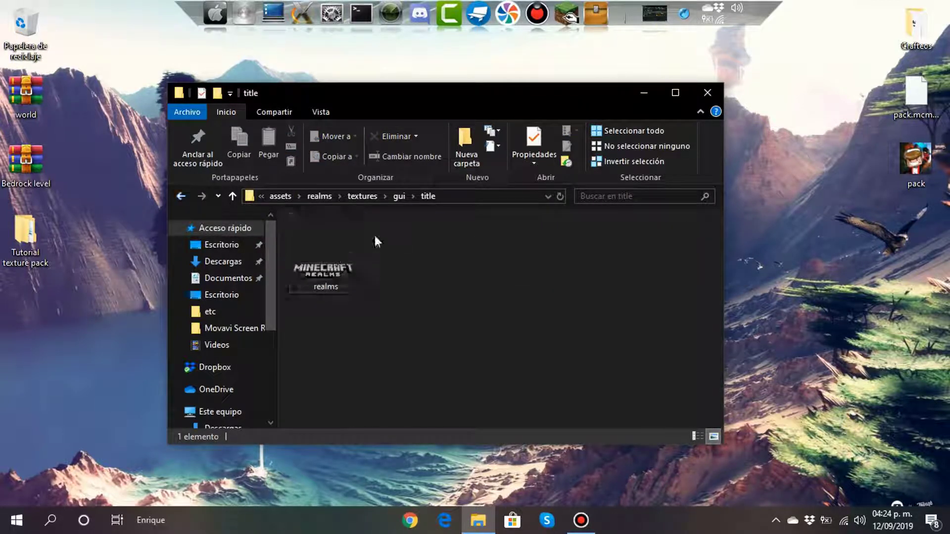
Return to the assets folder and delete its realms folder and .mcassetsroot file
click(361, 199)
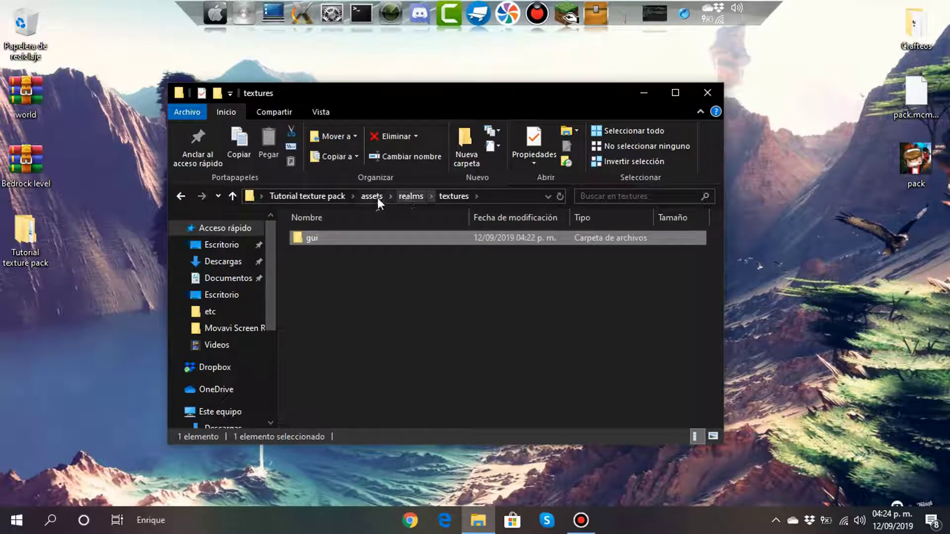
click(377, 197)
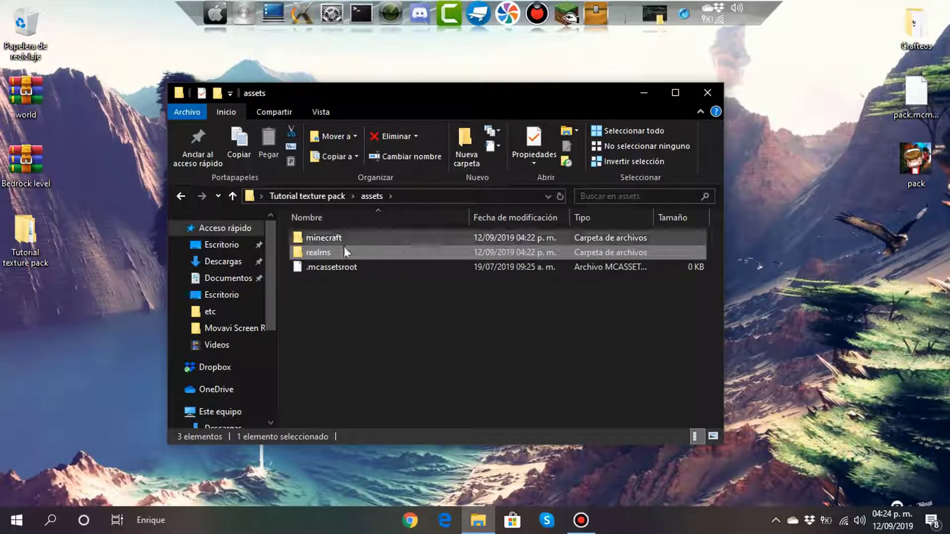
key(Delete)
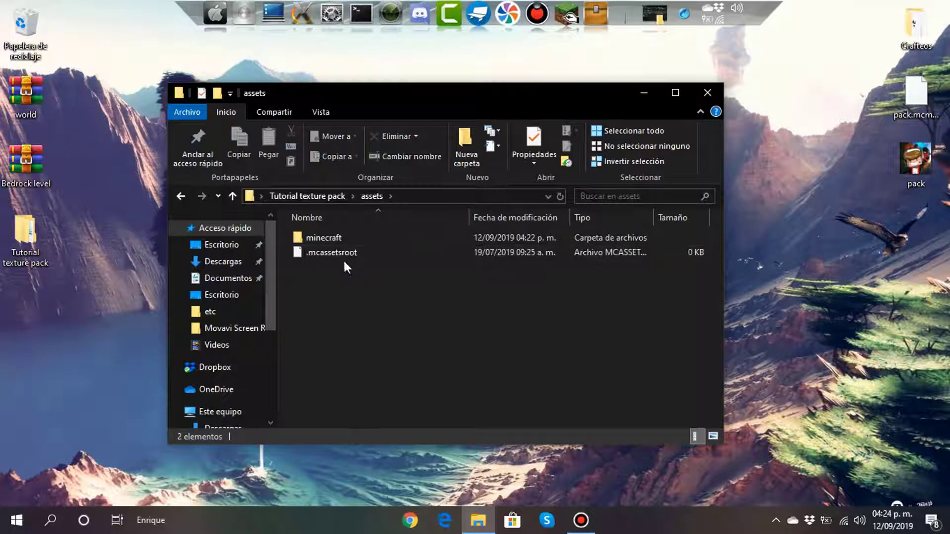
click(344, 255)
key(Delete)
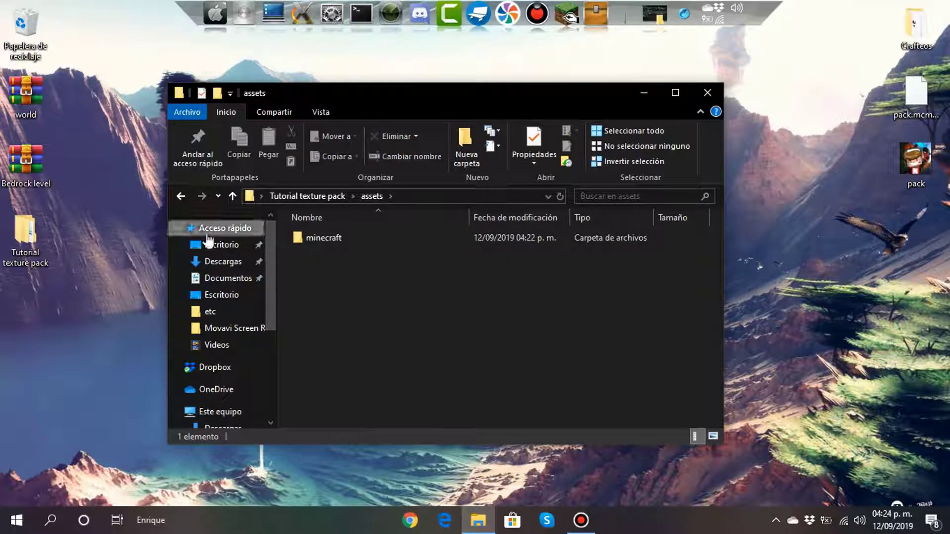
Go back up to the Tutorial texture pack folder
click(177, 197)
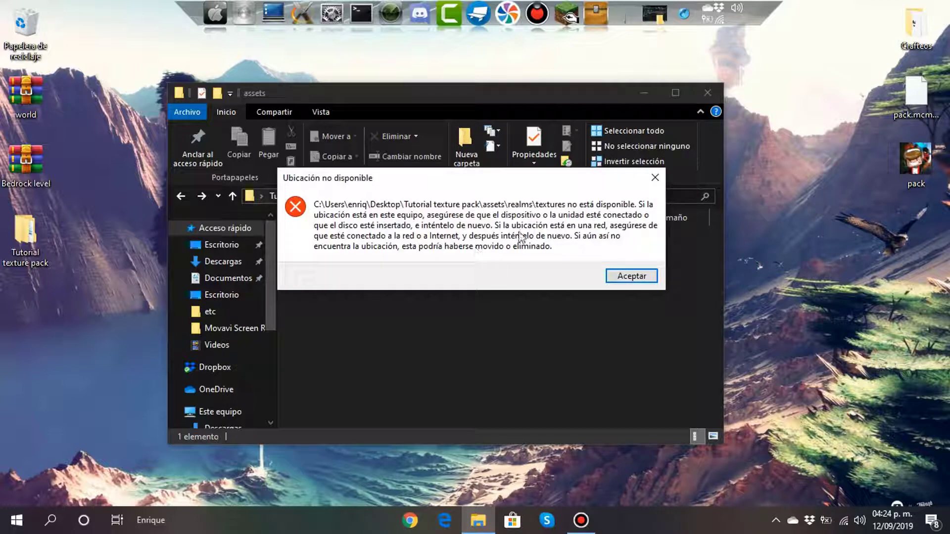
click(656, 180)
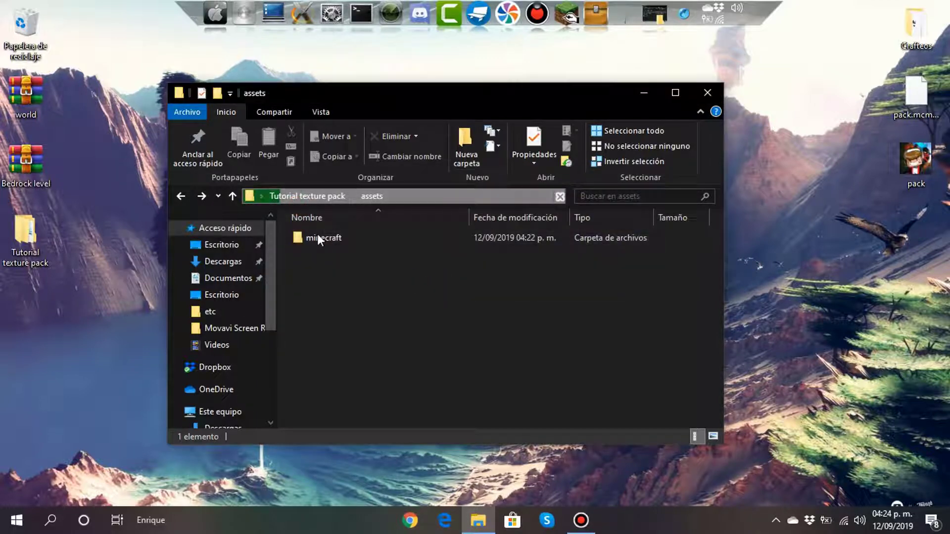
click(328, 197)
drag(347, 265, 444, 300)
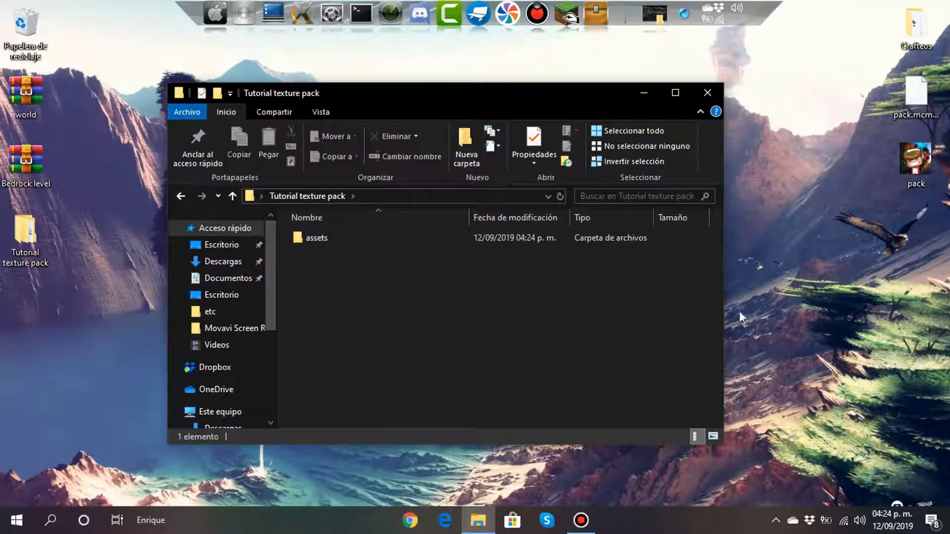
Move the pack.mcmeta file from the desktop into the Tutorial texture pack folder
click(923, 121)
right_click(924, 97)
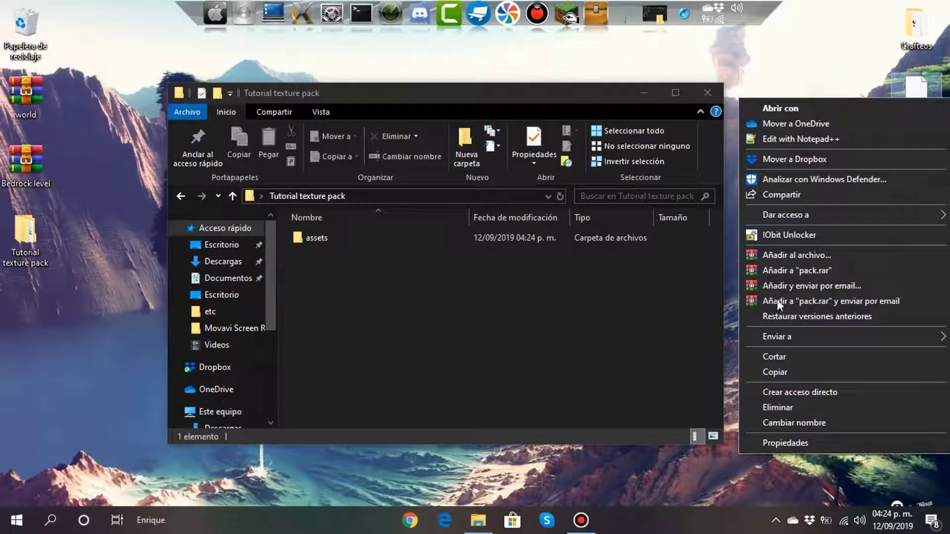
click(755, 352)
click(509, 351)
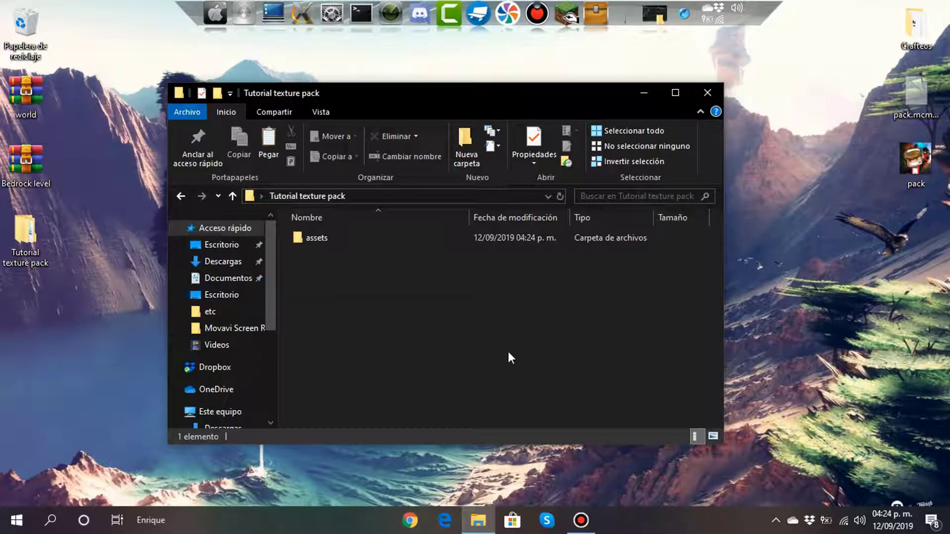
key(ctrl+v)
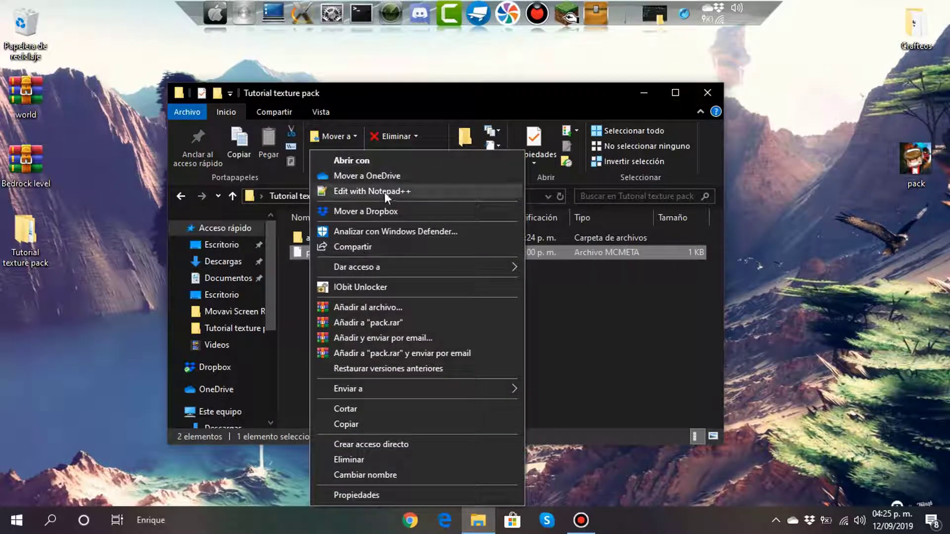
Open pack.mcmeta in Notepad++, examine its pack_format and description entries, and close it without editing
click(387, 192)
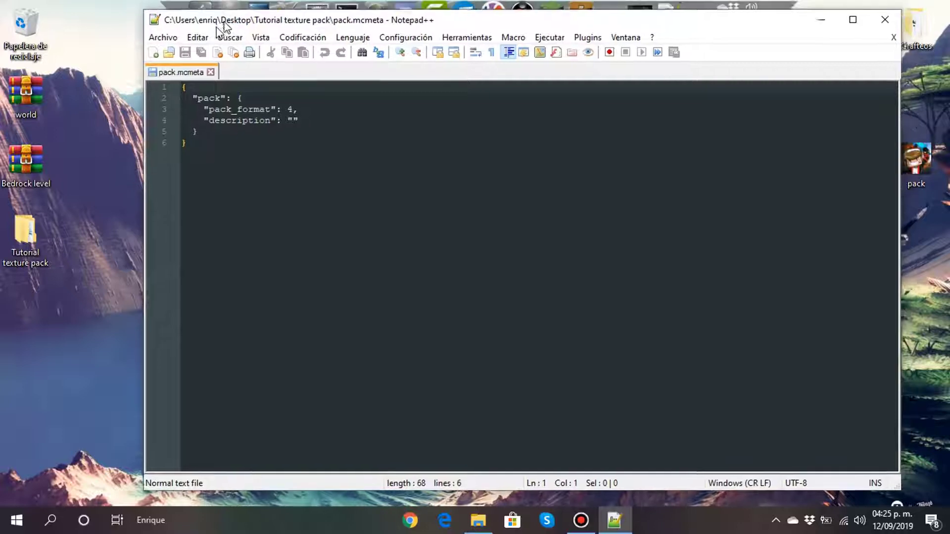
drag(218, 27, 182, 41)
drag(269, 180, 163, 132)
click(267, 165)
click(203, 157)
drag(204, 157, 130, 114)
click(203, 154)
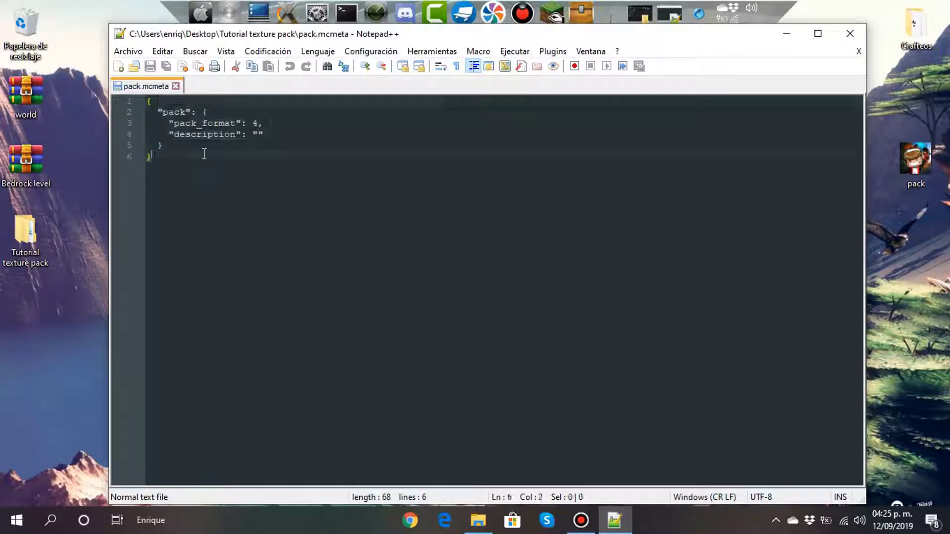
click(286, 132)
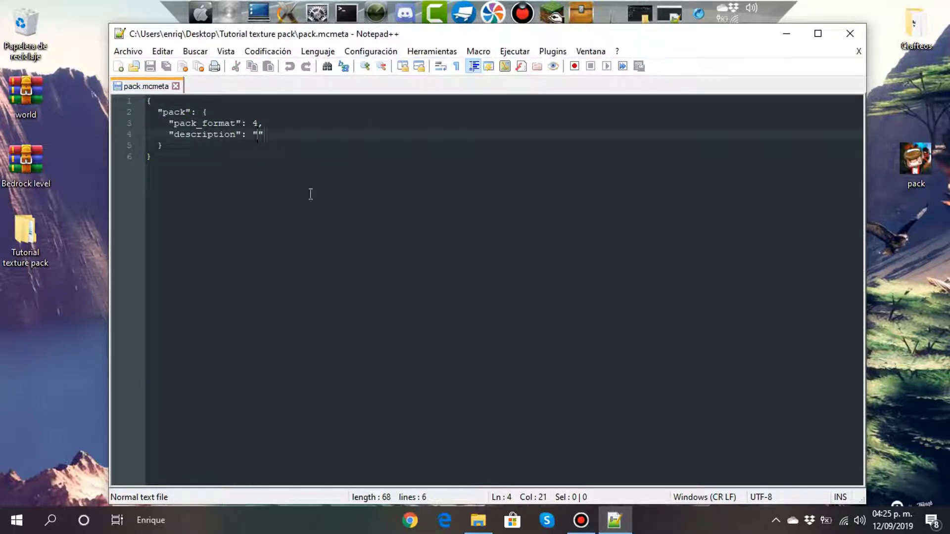
click(152, 156)
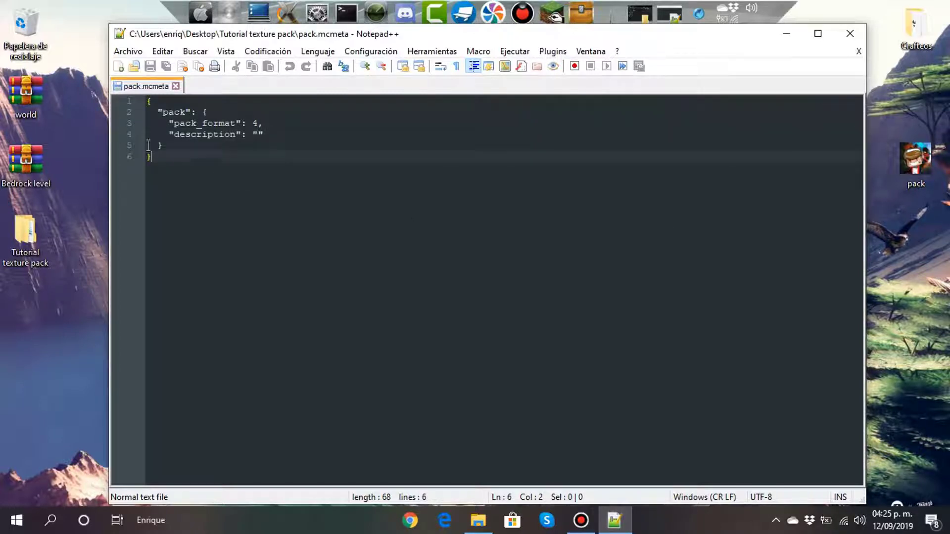
drag(151, 155, 153, 101)
click(193, 168)
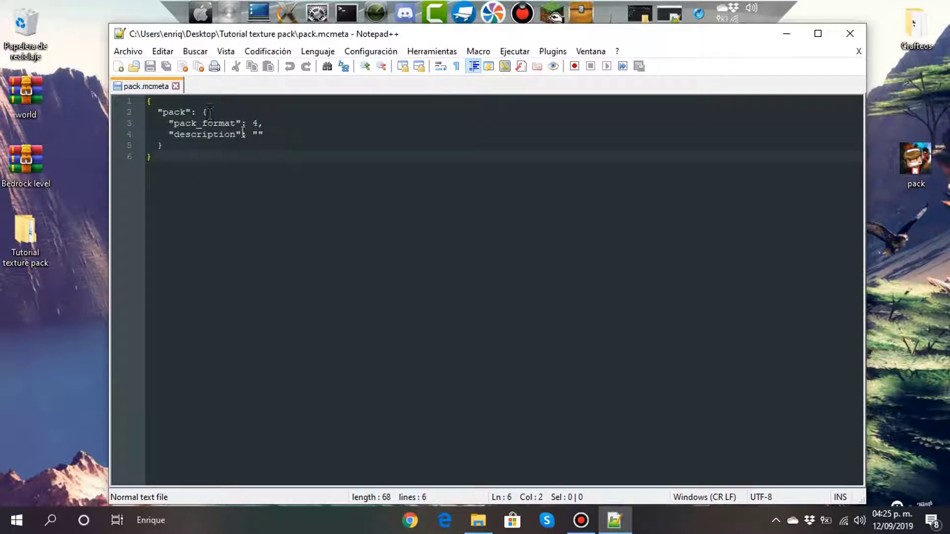
drag(208, 161, 103, 106)
click(275, 150)
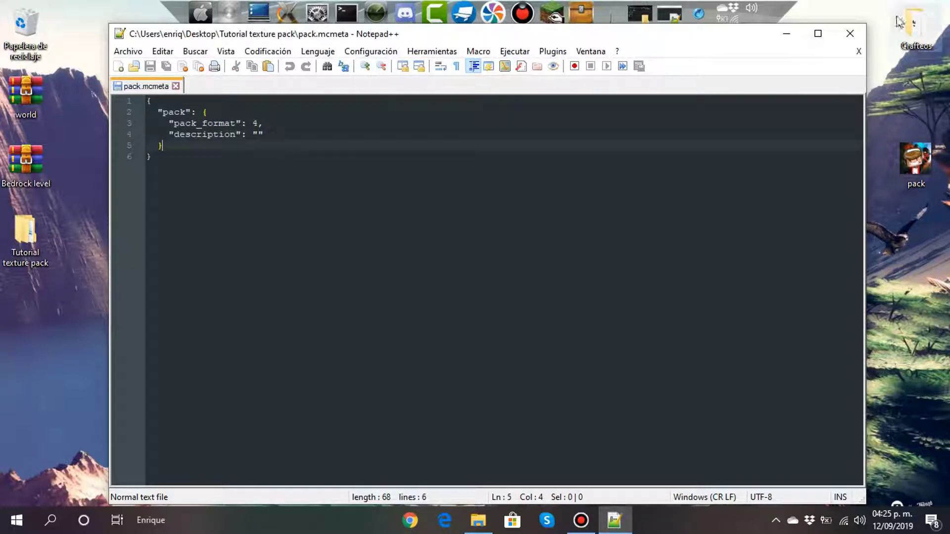
click(850, 33)
click(327, 253)
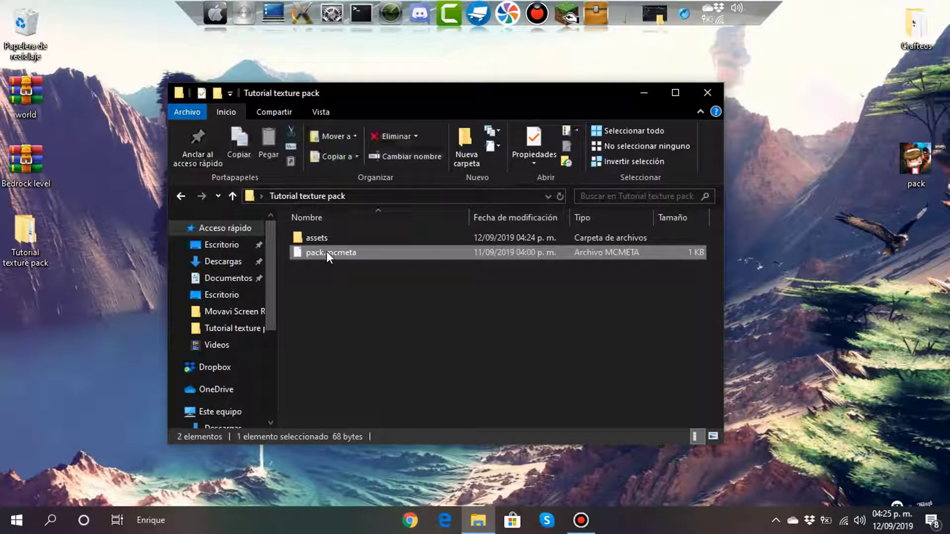
Create a new text document named pack.mcmeta in the Tutorial texture pack folder
click(521, 325)
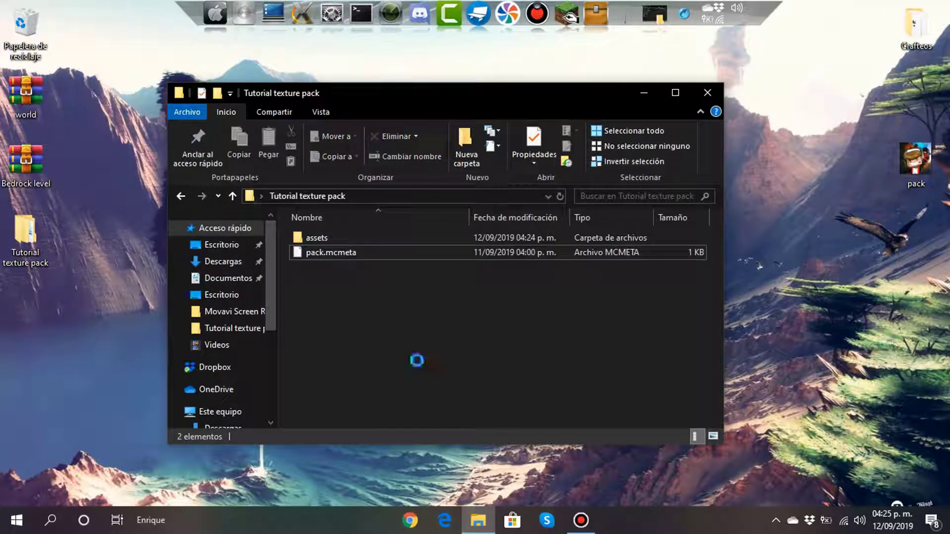
mouse_move(427, 291)
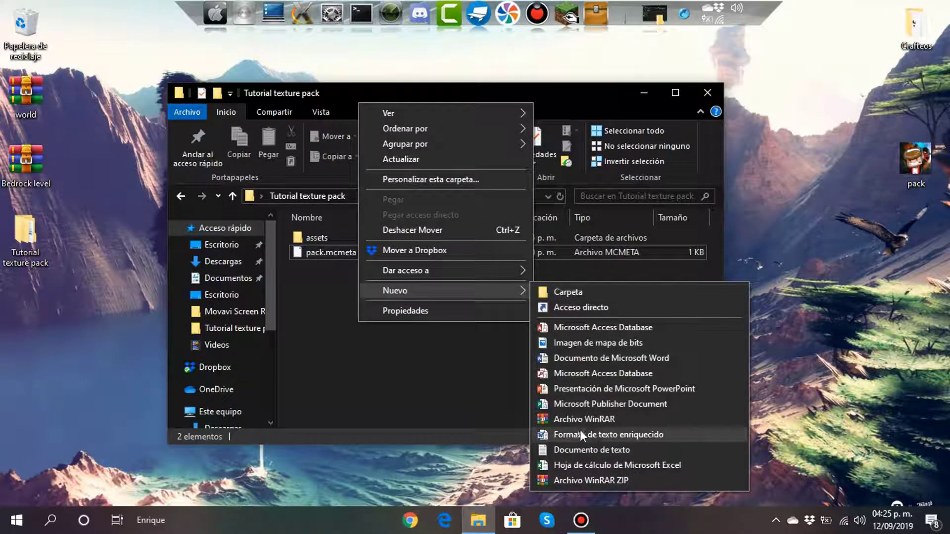
click(574, 450)
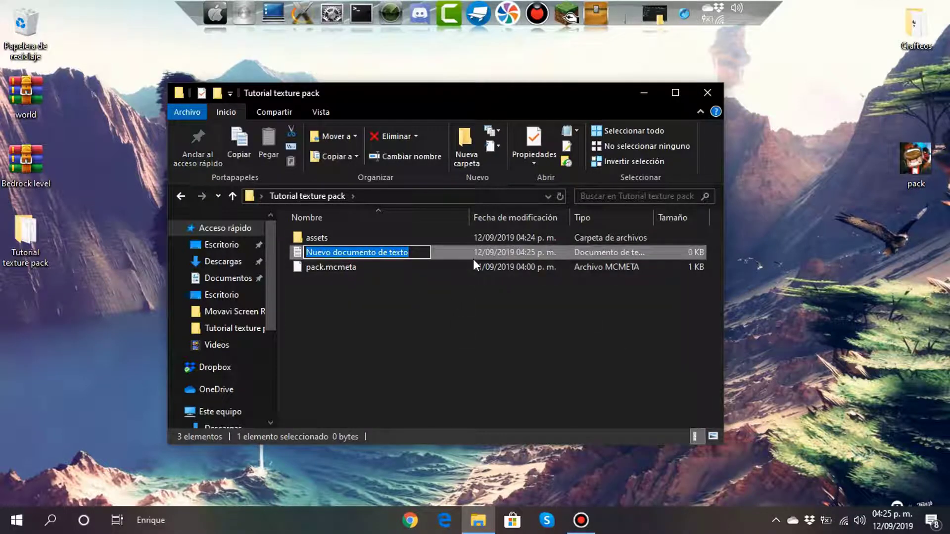
text(pack.mcmeta)
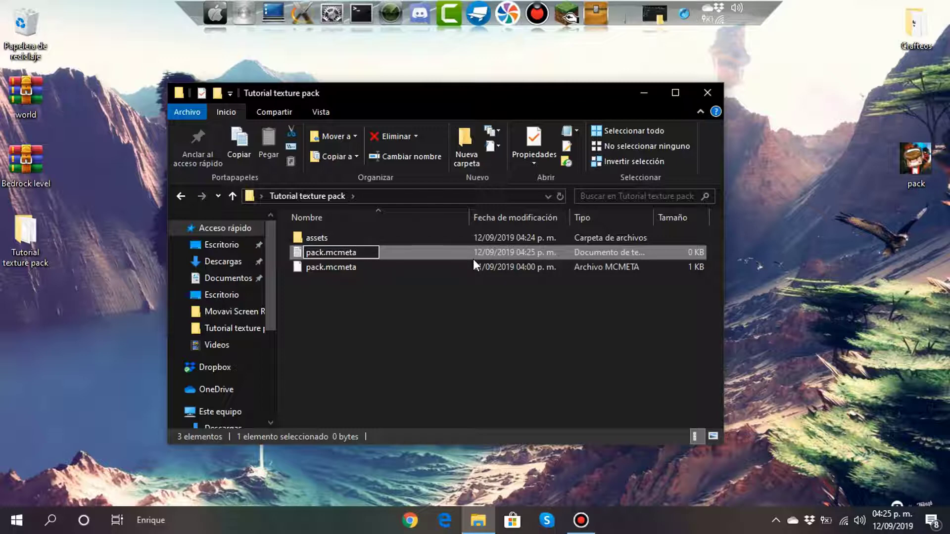
key(Return)
click(558, 358)
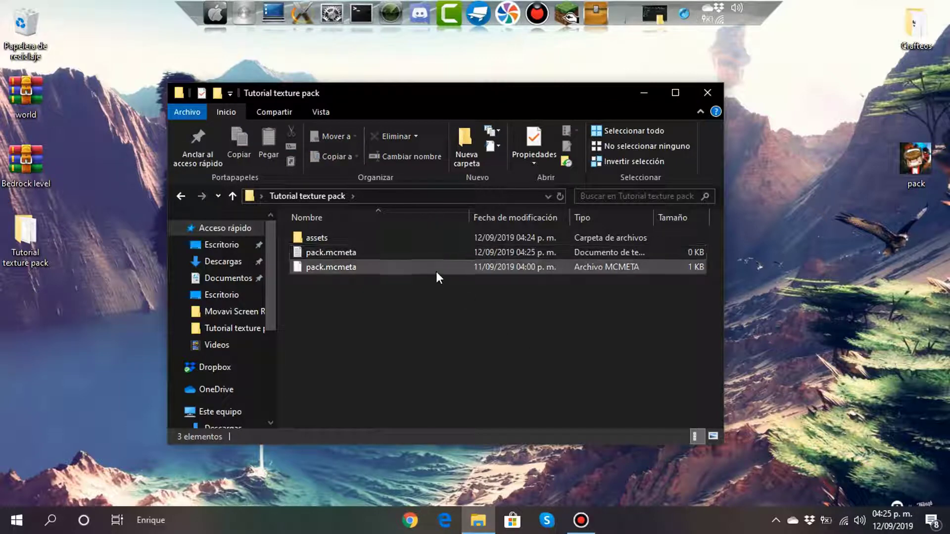
Move the original 1 KB pack.mcmeta file out of the Tutorial texture pack folder back to the desktop
right_click(436, 277)
click(488, 409)
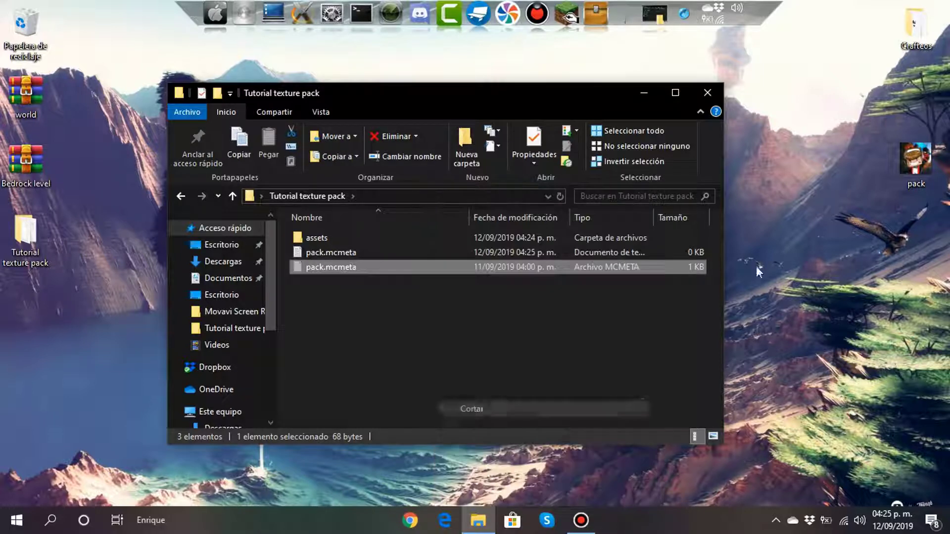
right_click(909, 97)
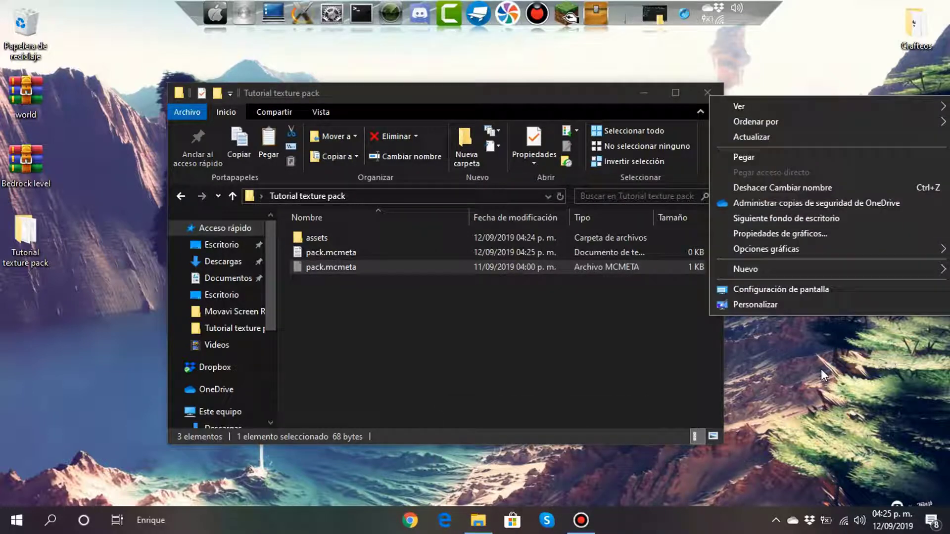
click(748, 158)
click(452, 372)
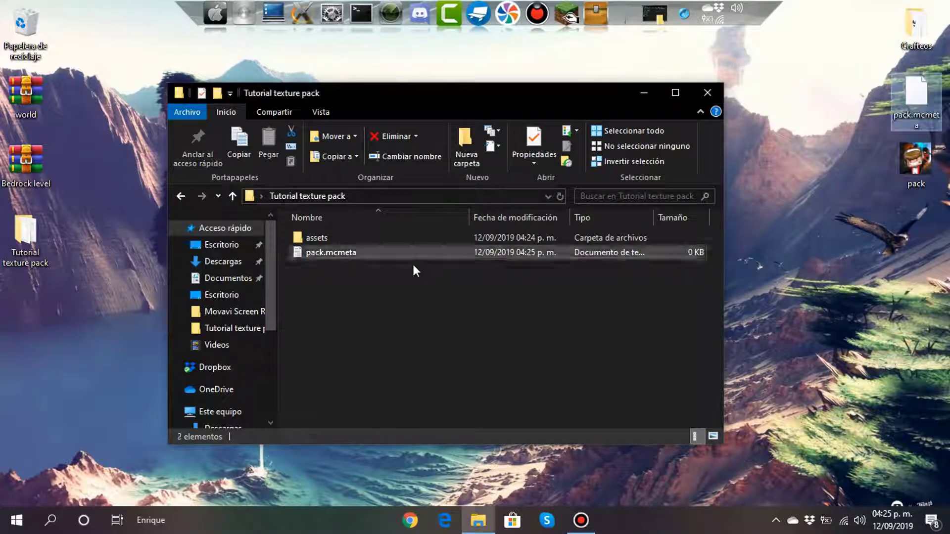
Turn on the display of file name extensions in the file explorer
click(320, 113)
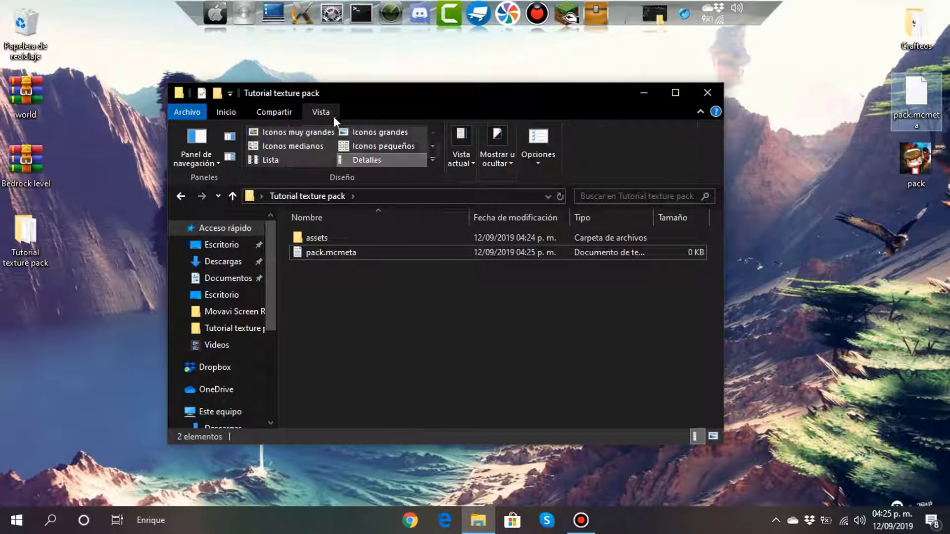
click(497, 167)
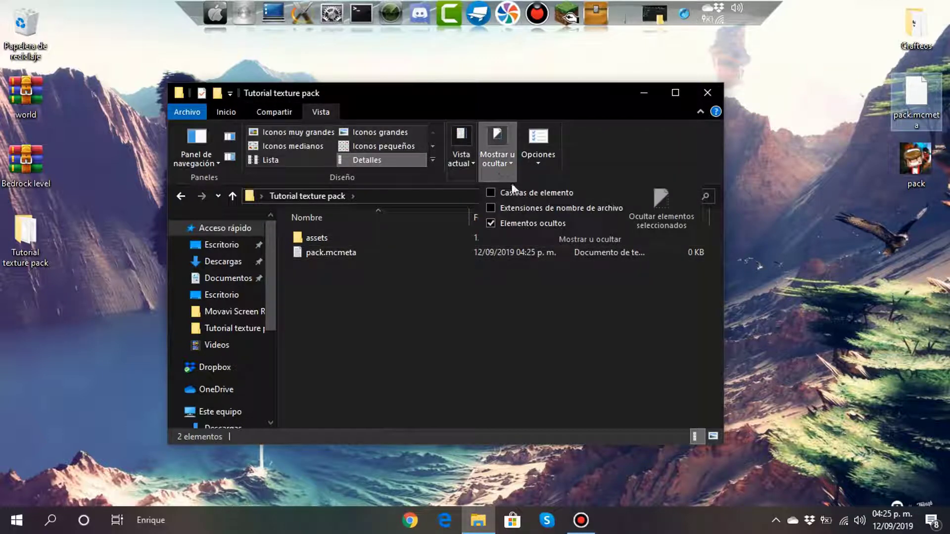
click(490, 208)
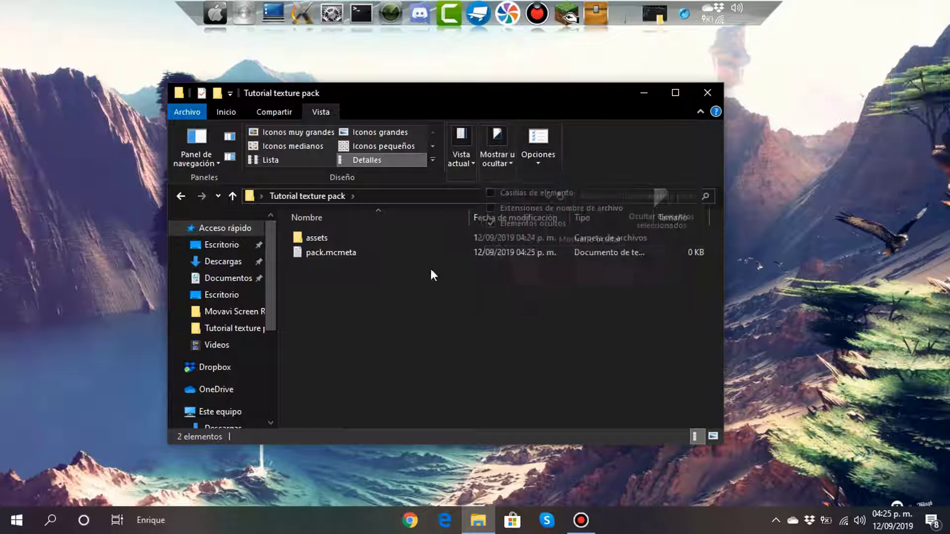
Rename pack.mcmeta.txt to pack.mcmeta and accept the file extension change
click(368, 252)
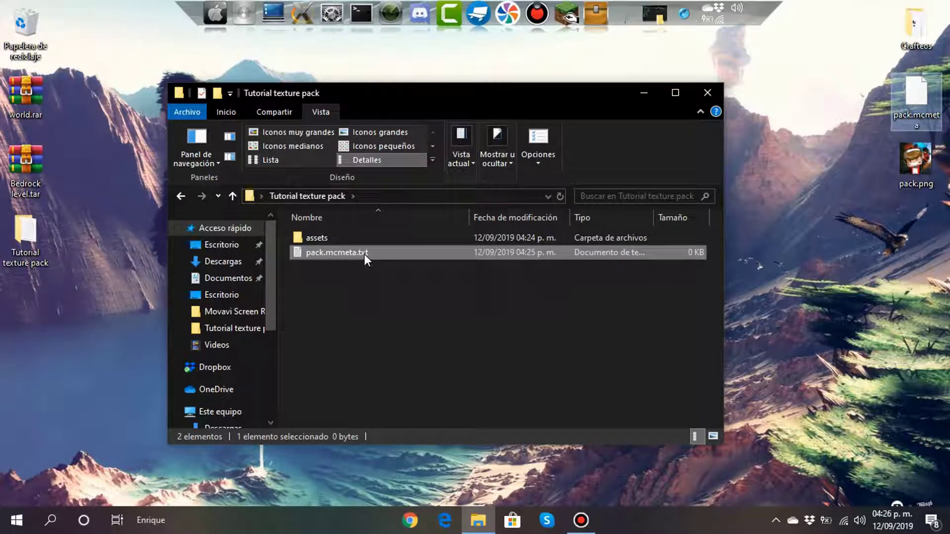
right_click(364, 255)
click(420, 474)
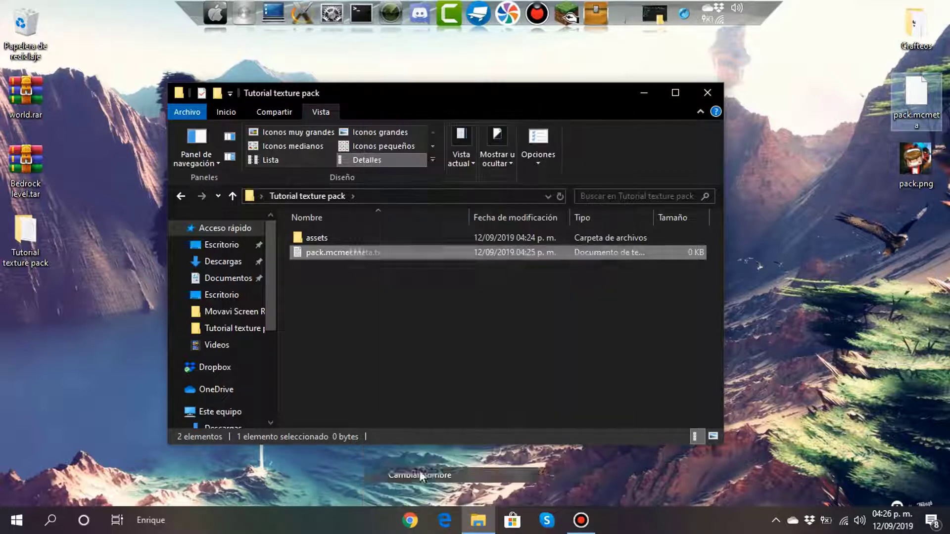
click(325, 253)
key(shift+Right)
key(shift+Right)
key(shift+Right)
key(shift+Right)
key(shift+Right)
key(shift+Right)
key(shift+Right)
key(shift+Right)
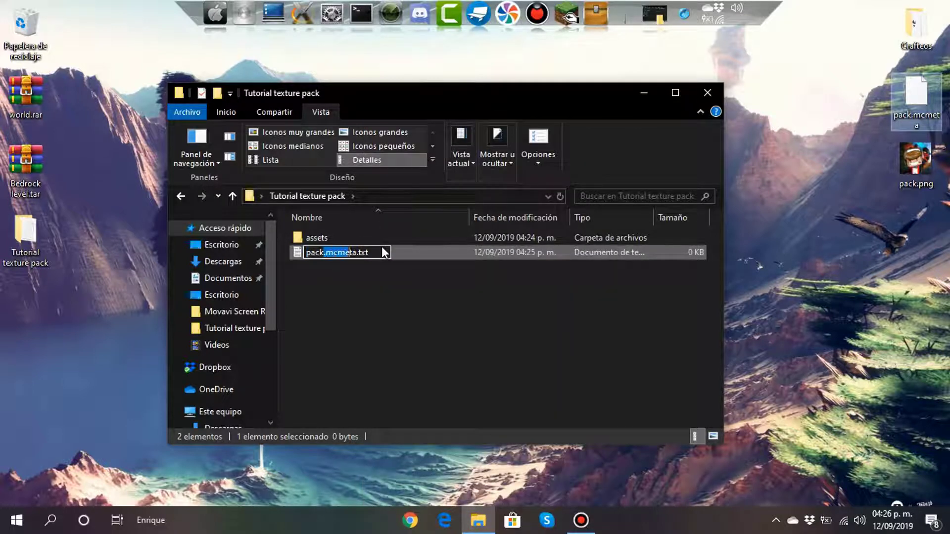
key(BackSpace)
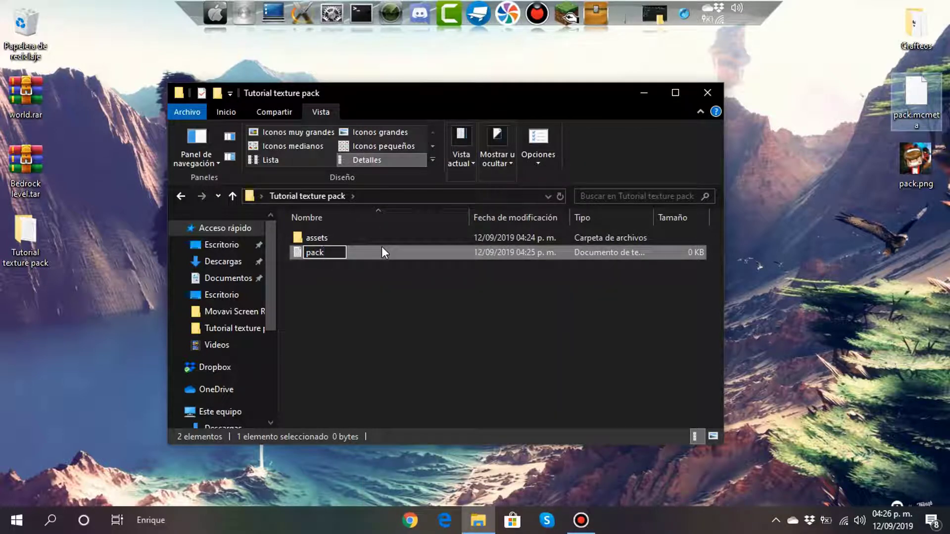
text(mcmeta)
key(Return)
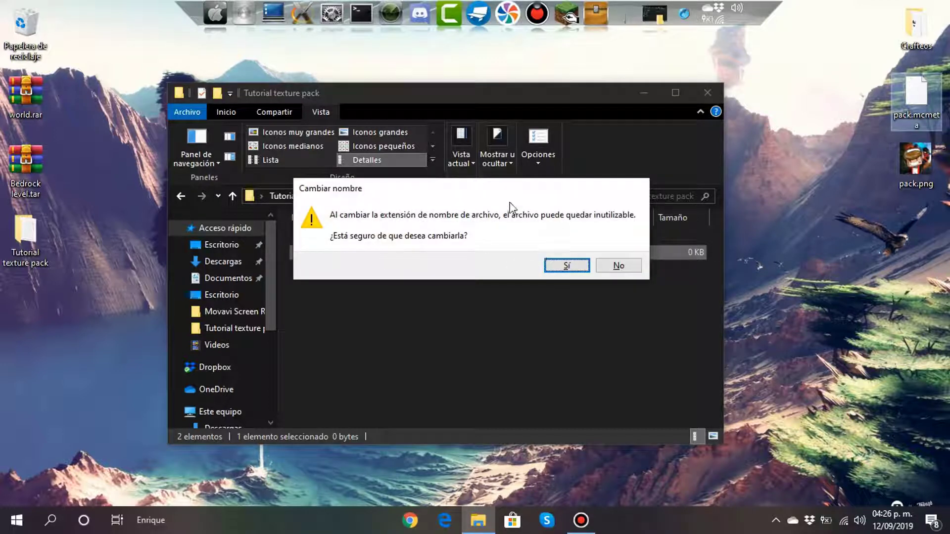
click(547, 266)
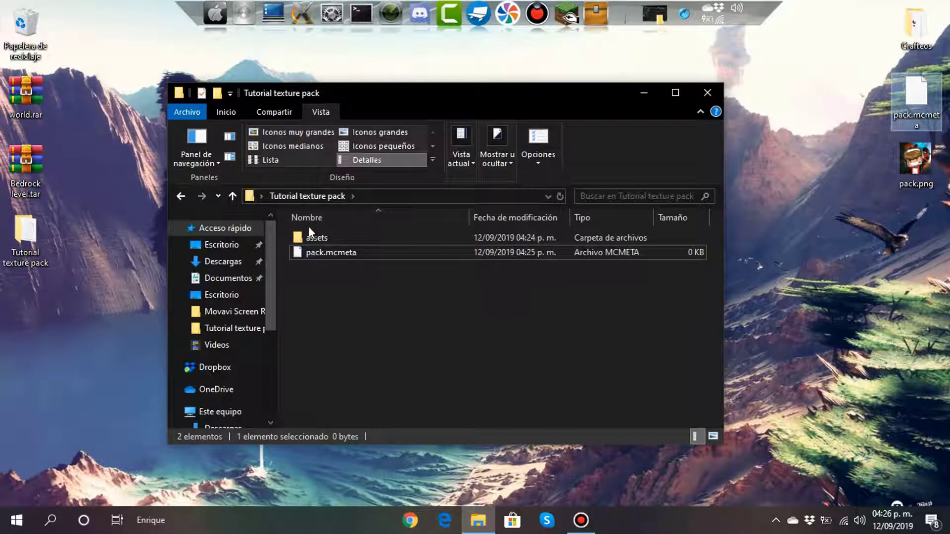
Open the empty pack.mcmeta file from the Tutorial texture pack folder in Notepad++
click(302, 267)
right_click(338, 251)
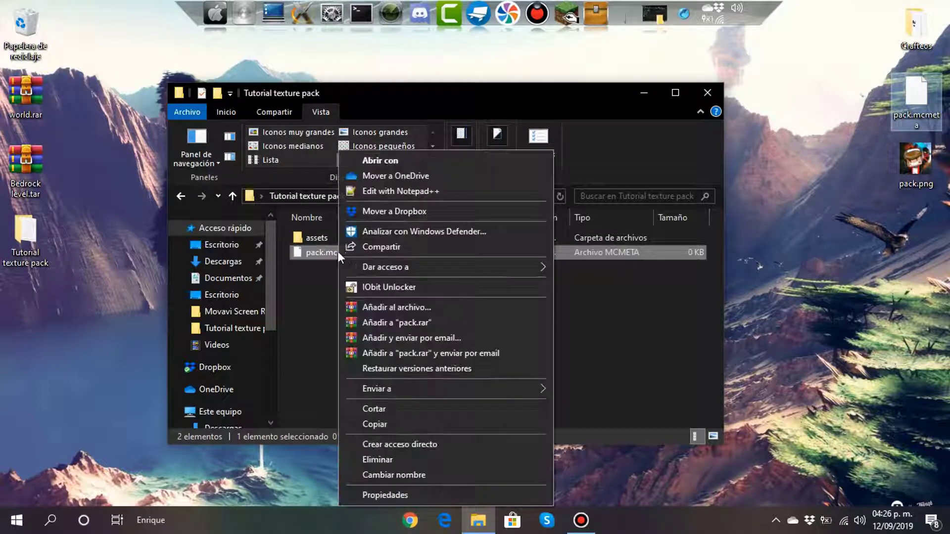
click(412, 196)
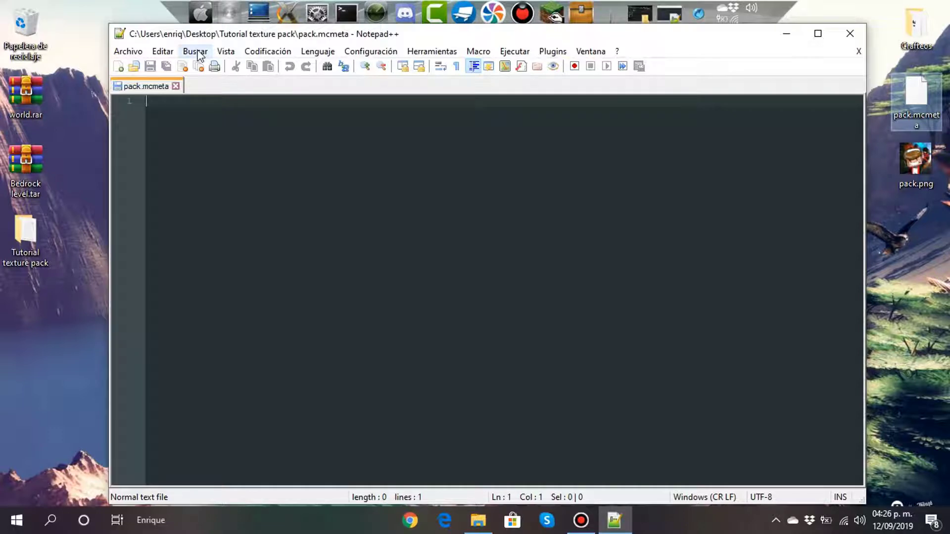
Copy the full contents of the desktop's pack.mcmeta into the empty pack.mcmeta and close the desktop original
right_click(916, 99)
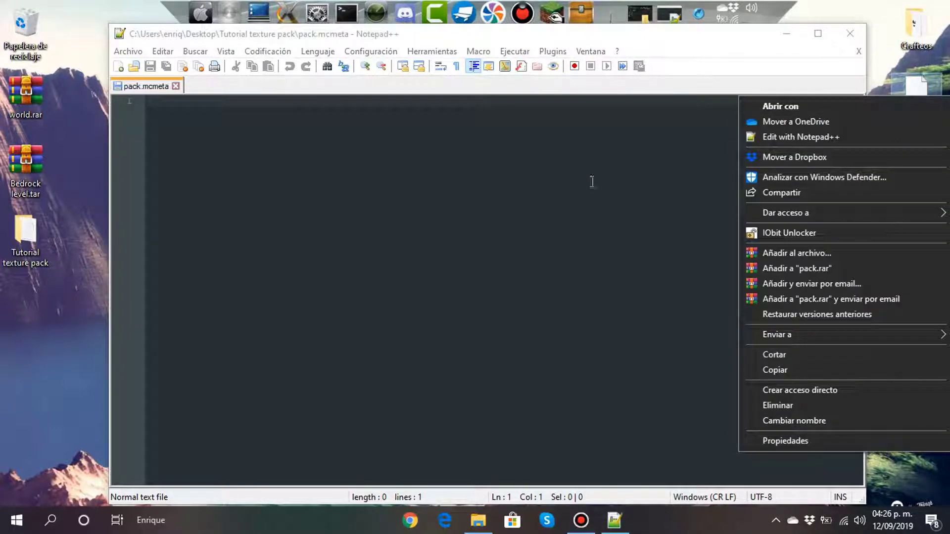
click(775, 137)
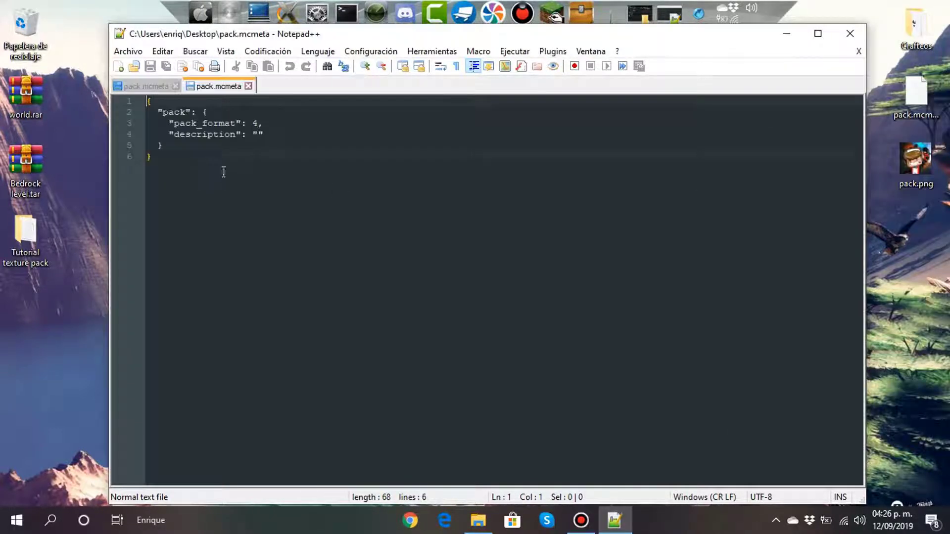
drag(222, 170, 114, 101)
key(ctrl+c)
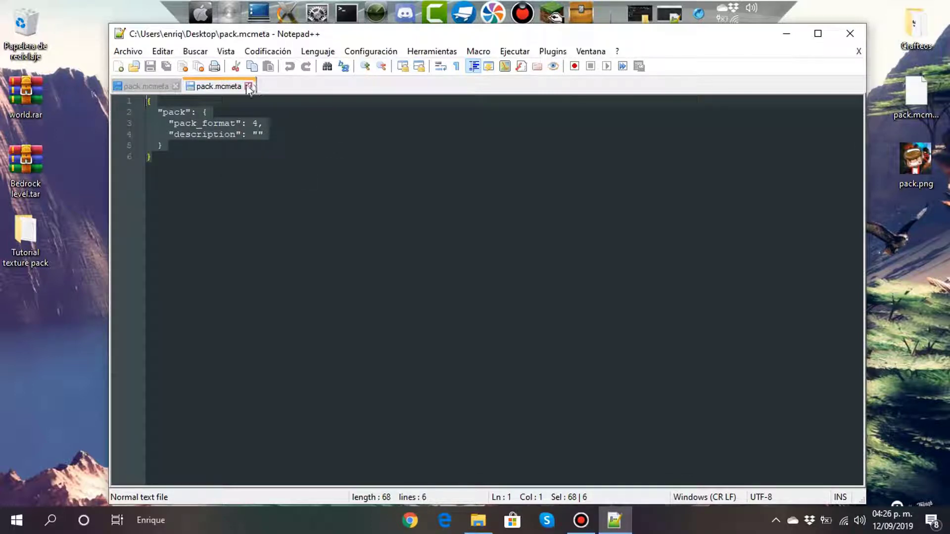
click(249, 86)
key(ctrl+v)
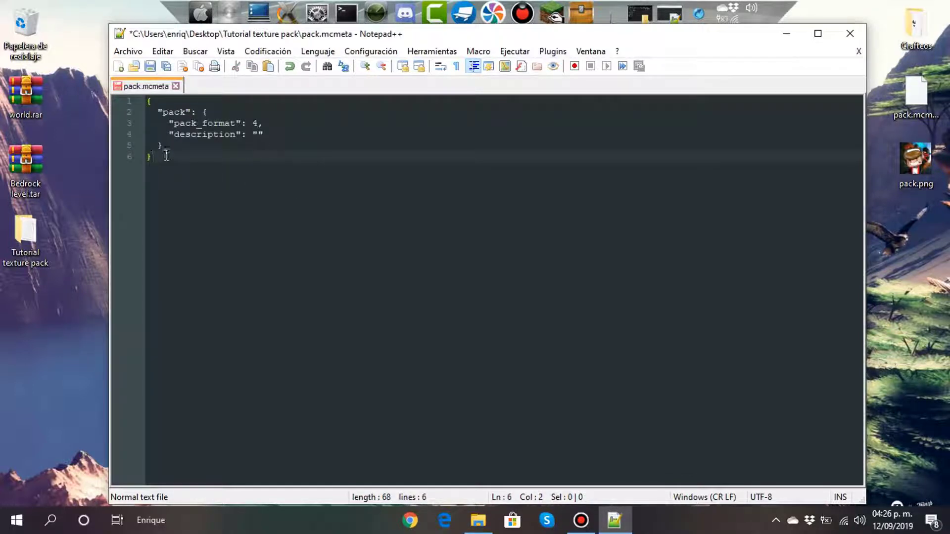
Examine the pack_format and description entries in the pasted pack.mcmeta code
click(191, 147)
click(223, 134)
click(258, 134)
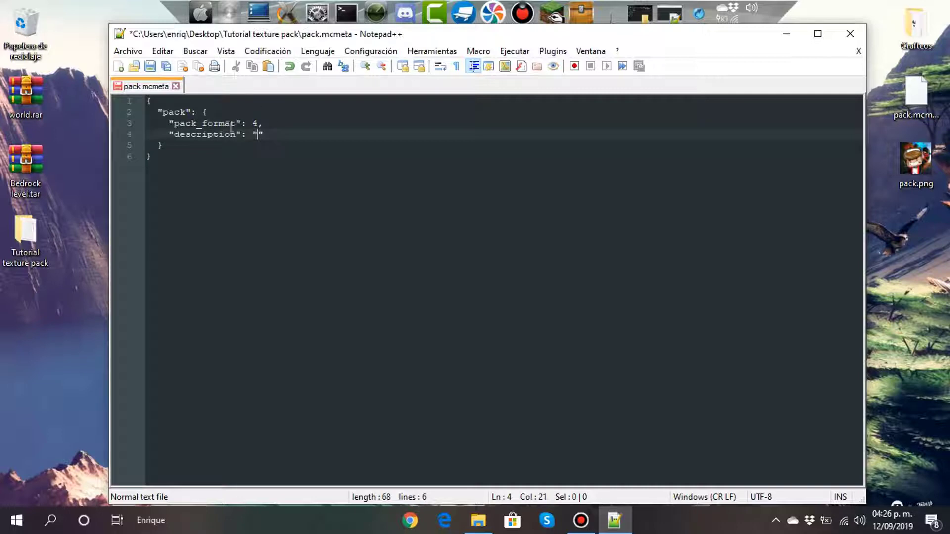
click(253, 123)
click(264, 123)
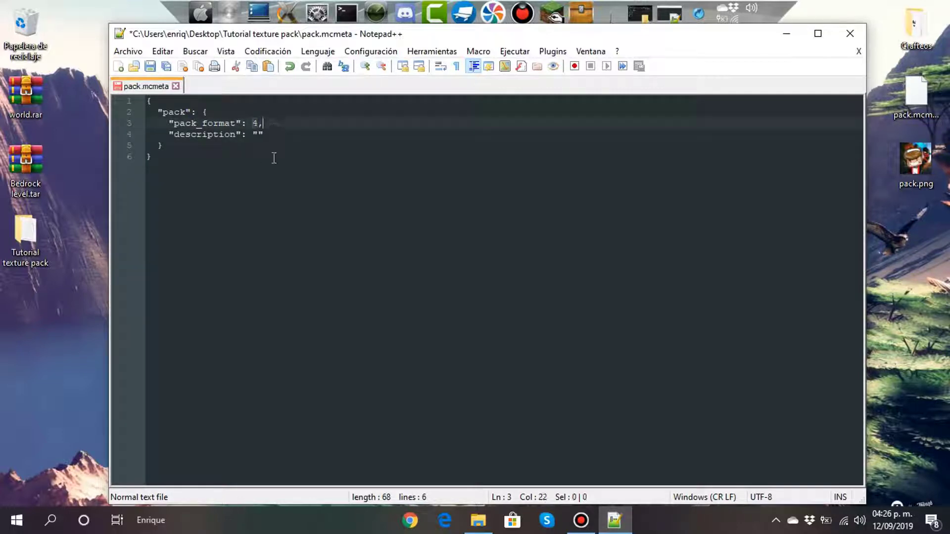
click(257, 131)
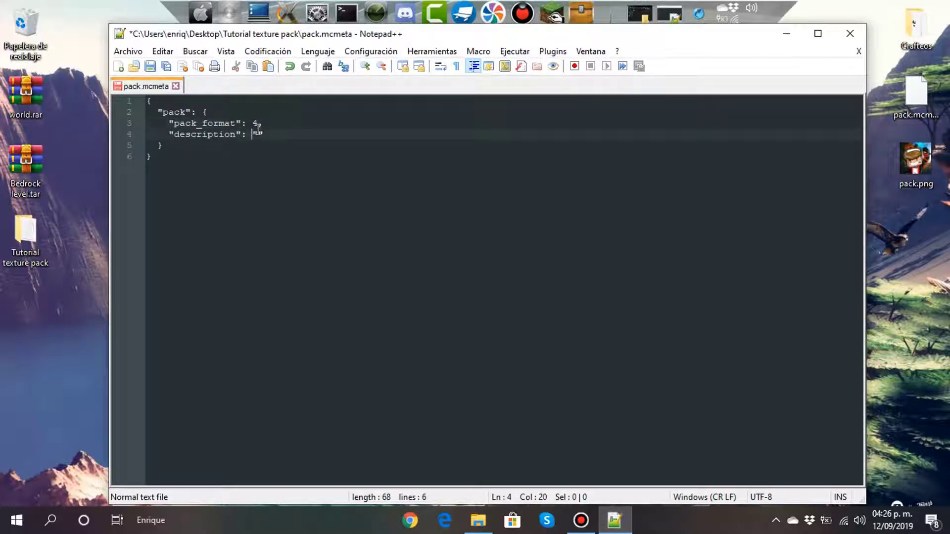
drag(258, 123, 253, 124)
click(258, 125)
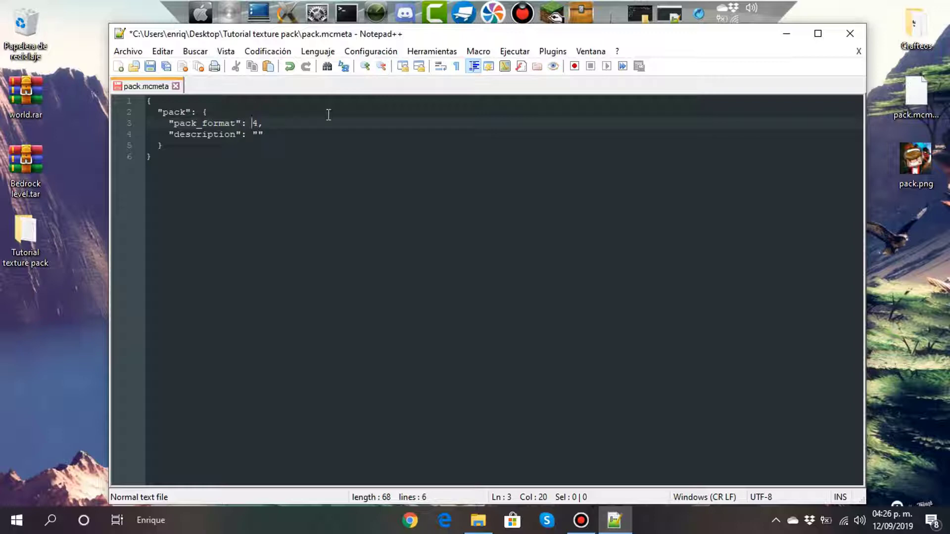
Set the pack_format value to 4
key(shift+Right)
key(BackSpace)
text(4)
key(shift+Left)
key(Right)
Enter "Tutorial texture pack" as the description in pack.mcmeta, then save the file and close the editor
key(Down)
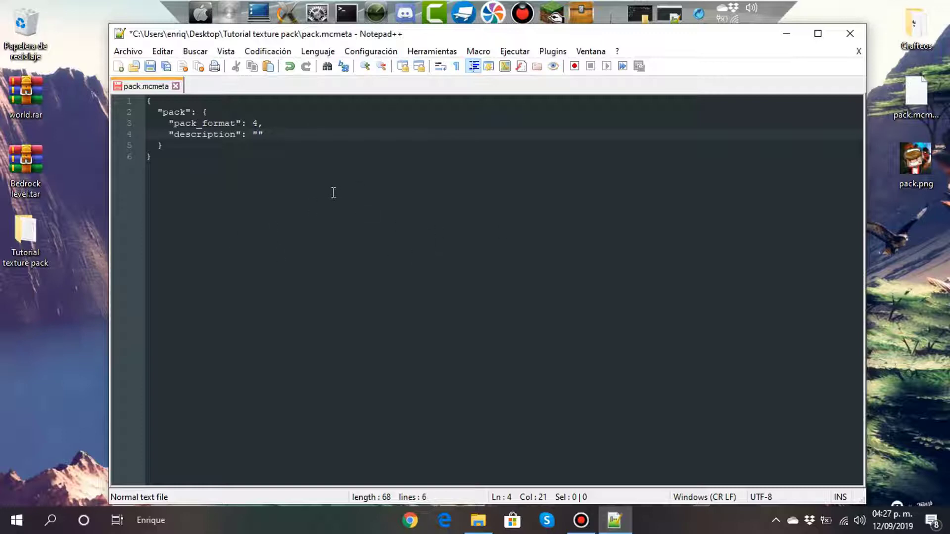
text(Tot)
key(BackSpace)
text(utorial texture pa)
key(BackSpace)
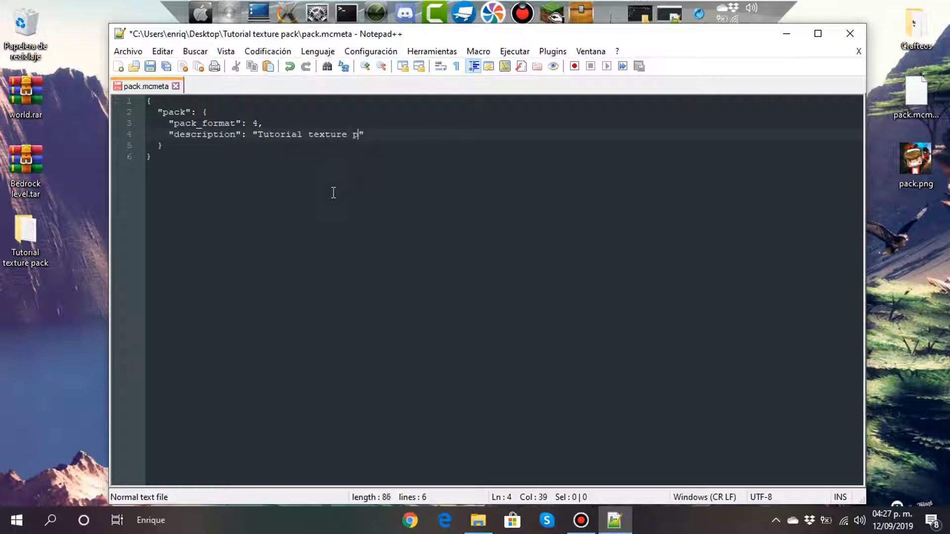
text(ack)
click(333, 192)
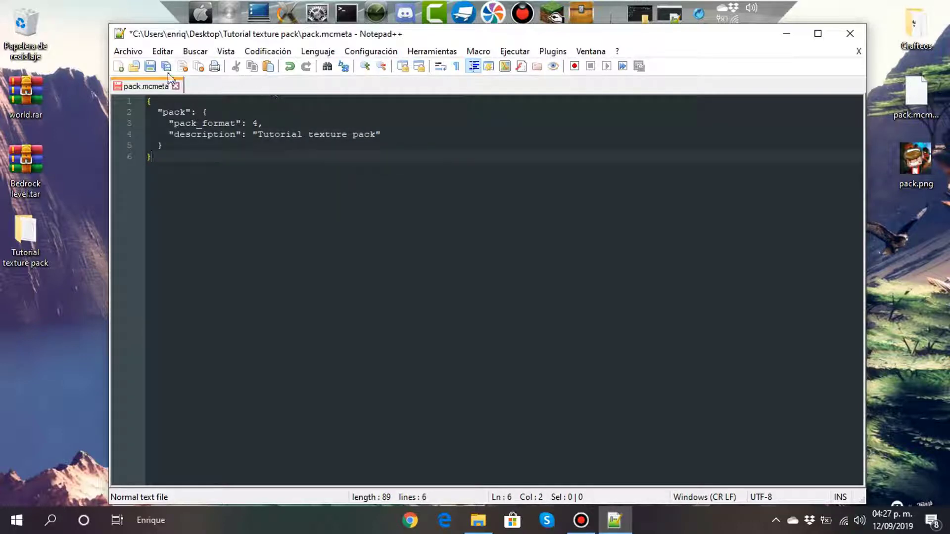
click(150, 66)
click(850, 33)
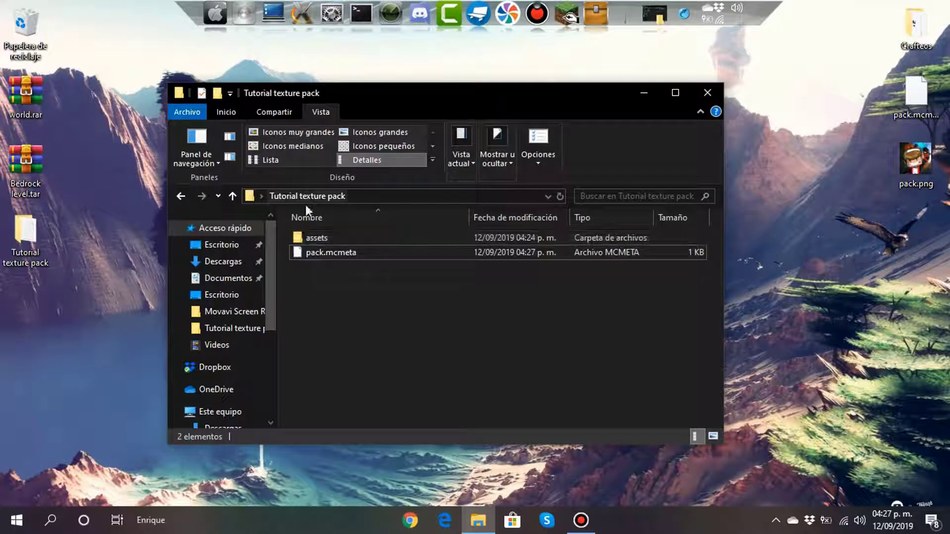
Move pack.png from the desktop into the Tutorial texture pack folder and briefly preview the folder contents as large icons
scroll(248, 114, up, 2)
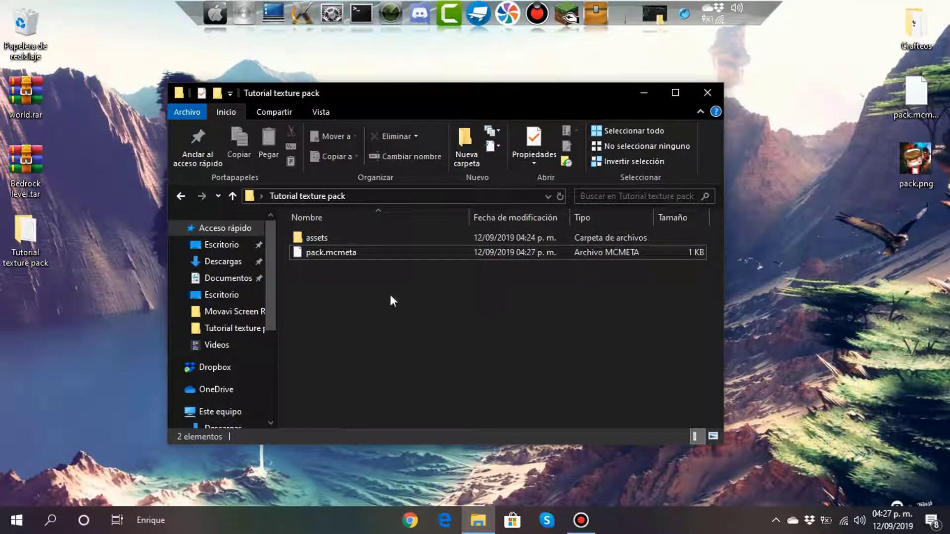
click(915, 166)
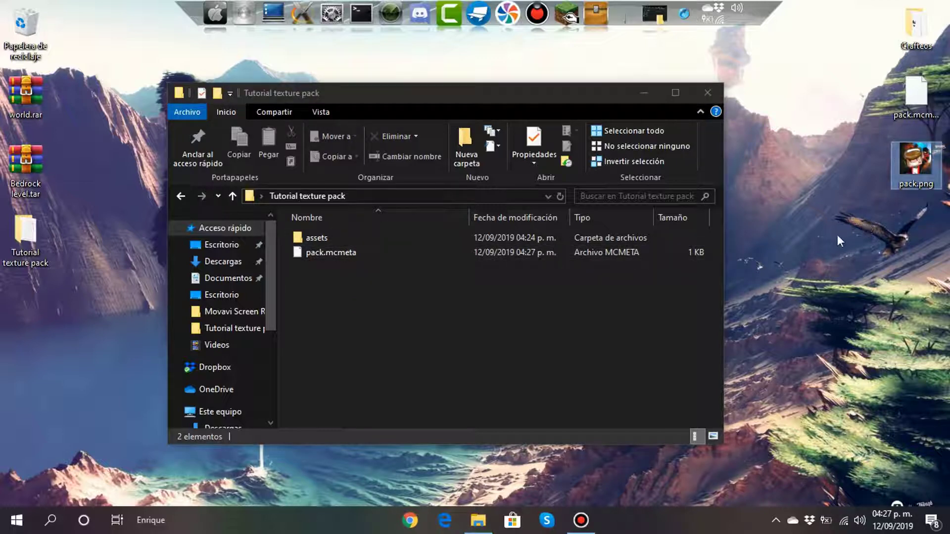
drag(916, 163, 495, 279)
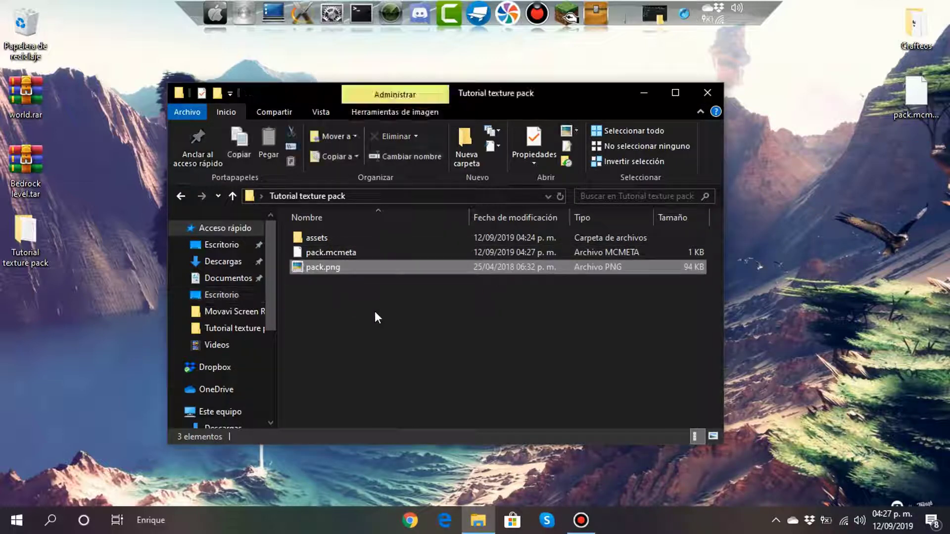
click(375, 311)
click(713, 436)
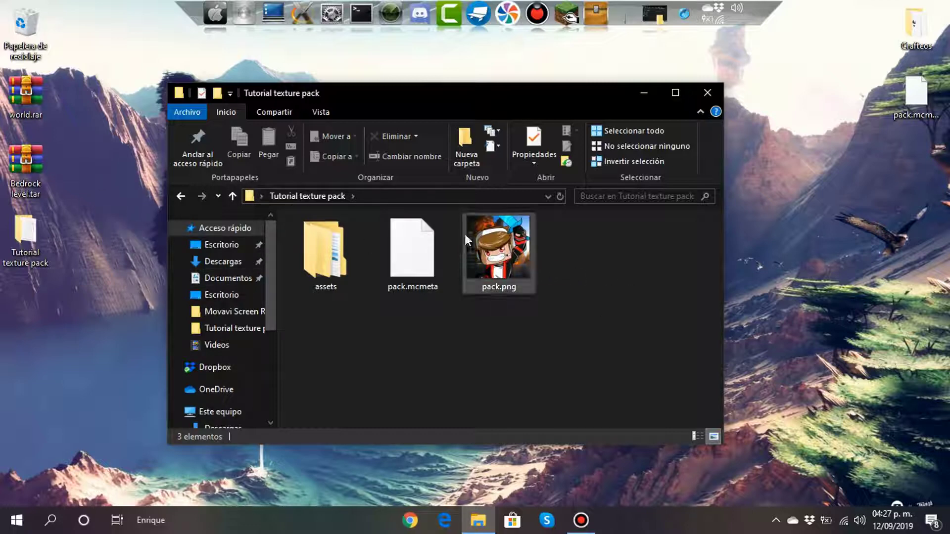
click(698, 436)
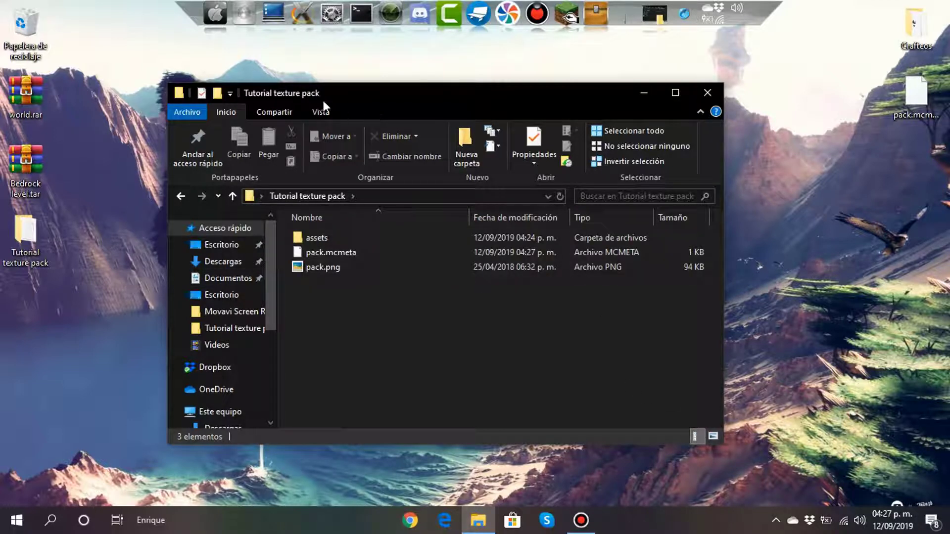
Turn off the display of file name extensions in the file explorer
click(317, 112)
click(498, 155)
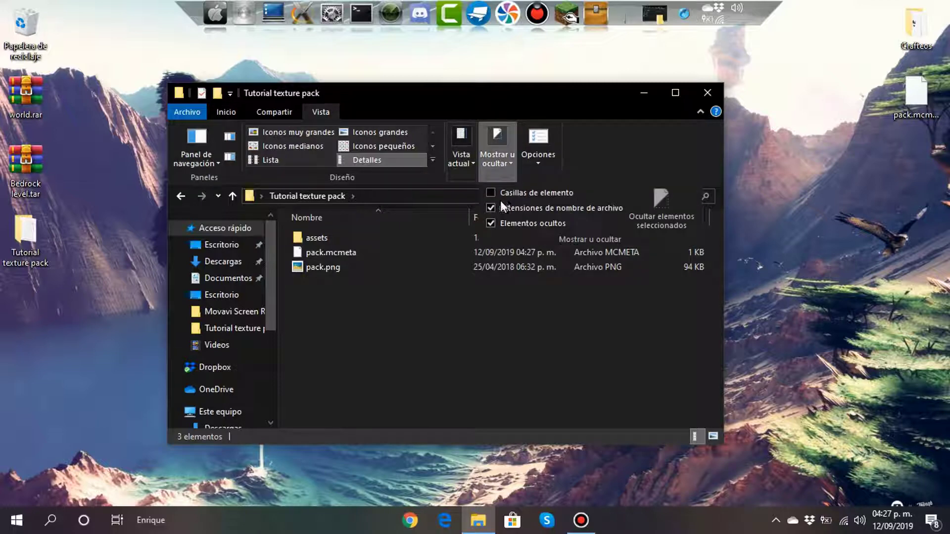
click(494, 206)
click(227, 113)
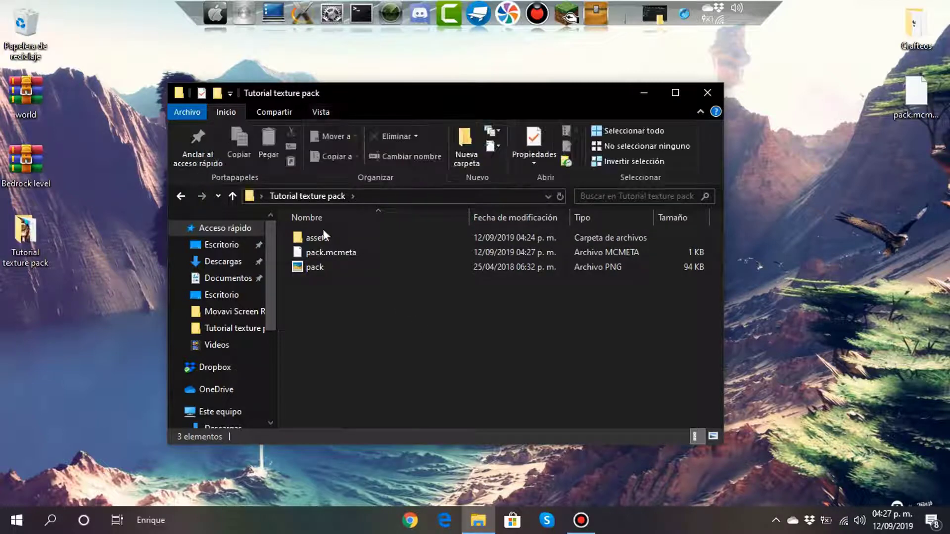
Check the shaders folder inside assets/minecraft and its program subfolder, and delete the shaders folder
double_click(327, 231)
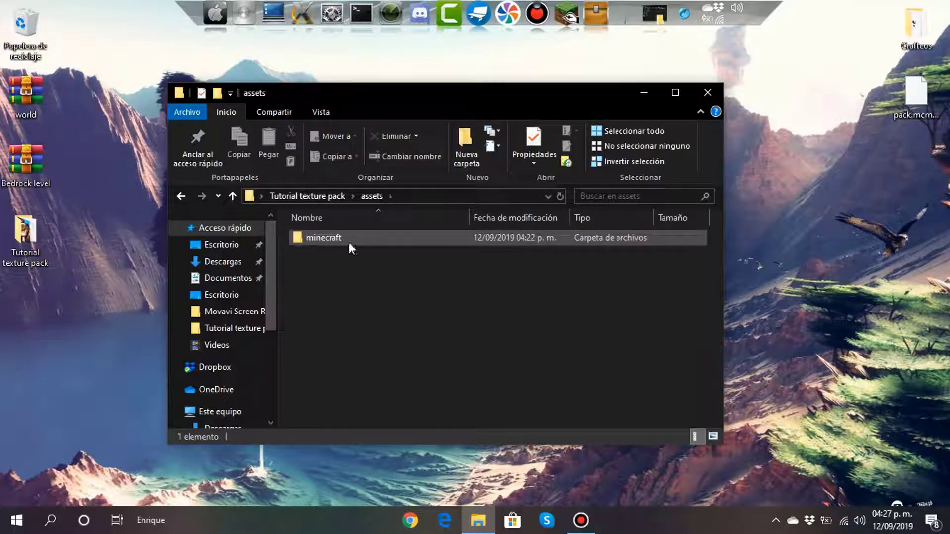
double_click(373, 245)
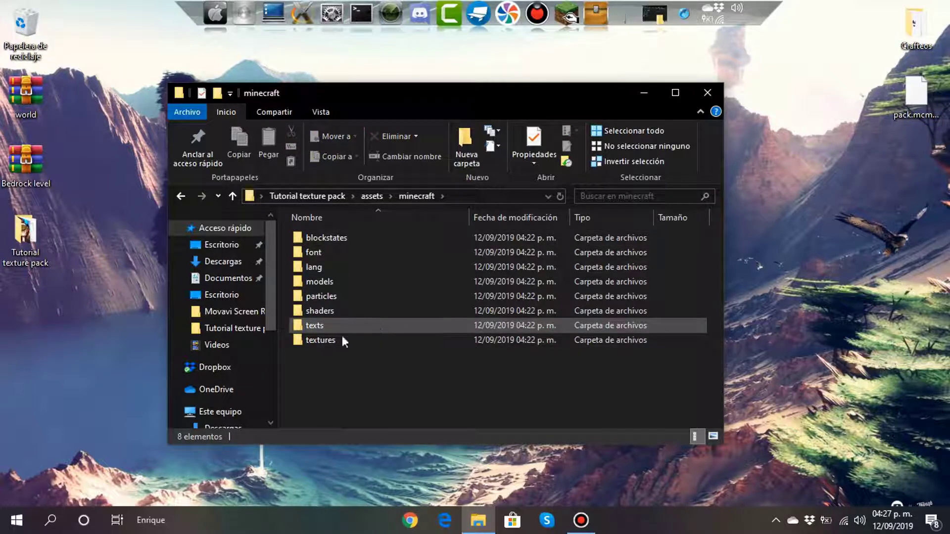
double_click(352, 310)
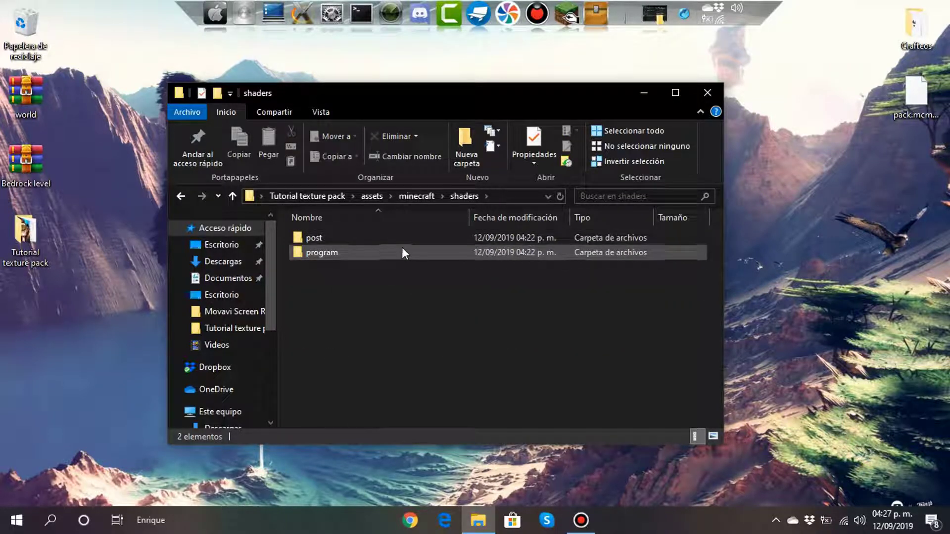
double_click(402, 251)
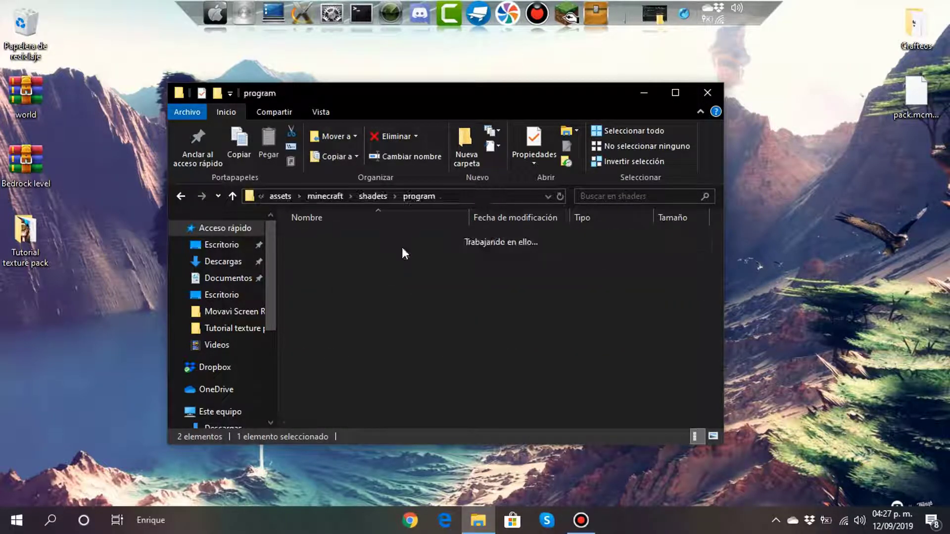
click(180, 197)
click(180, 197)
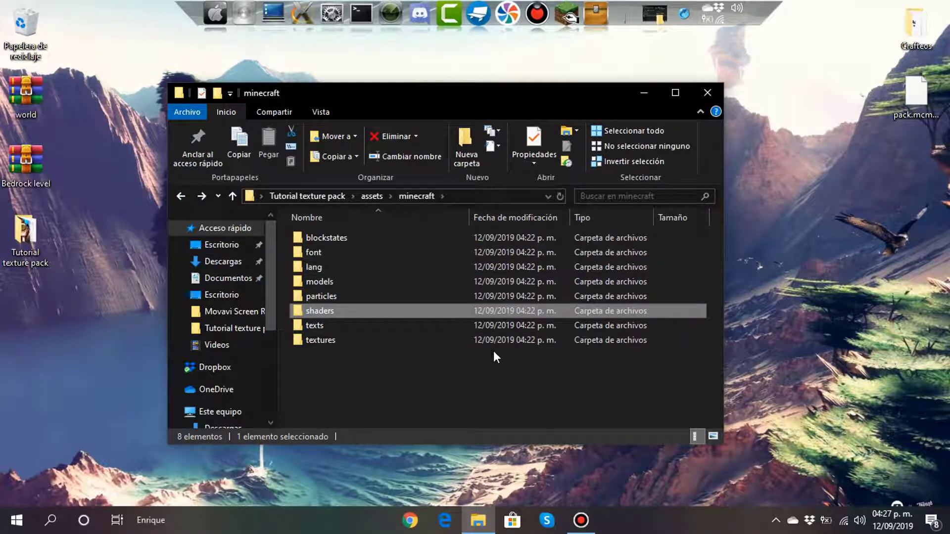
key(Delete)
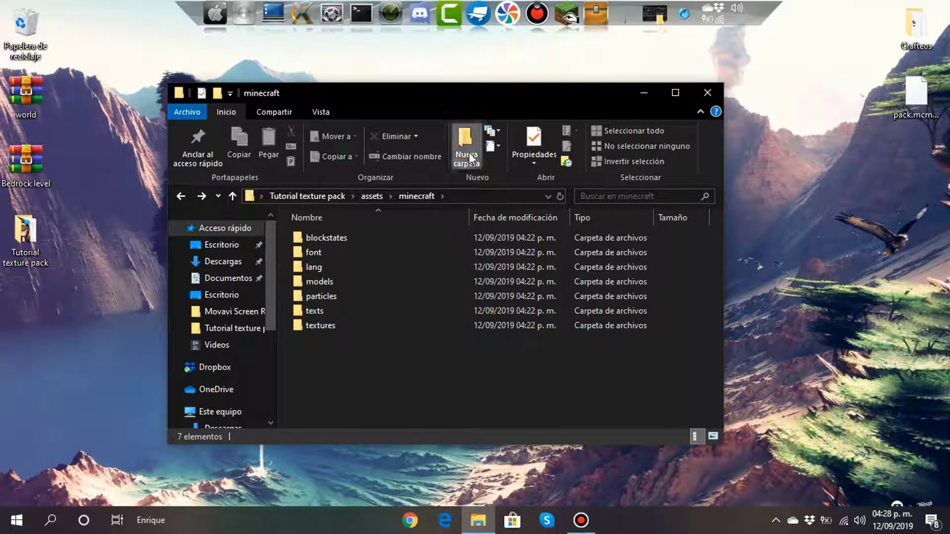
Create two new folders named optifine and sounds inside assets/minecraft
key(ctrl+shift+n)
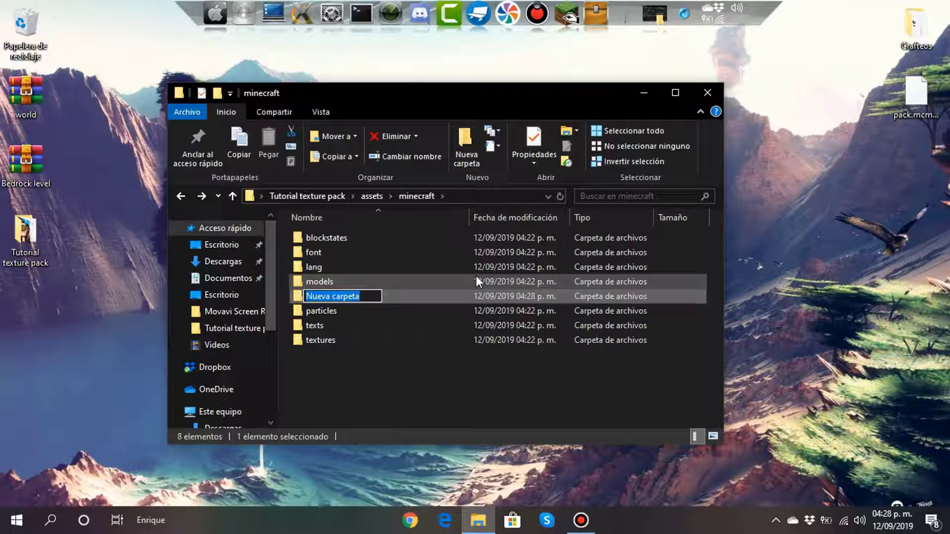
text(optifine)
key(Return)
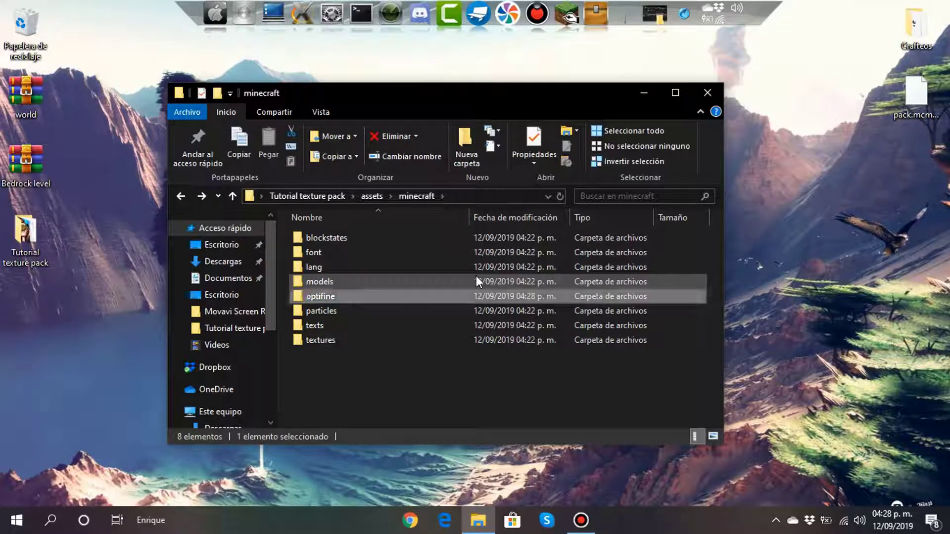
click(428, 375)
key(ctrl+shift+n)
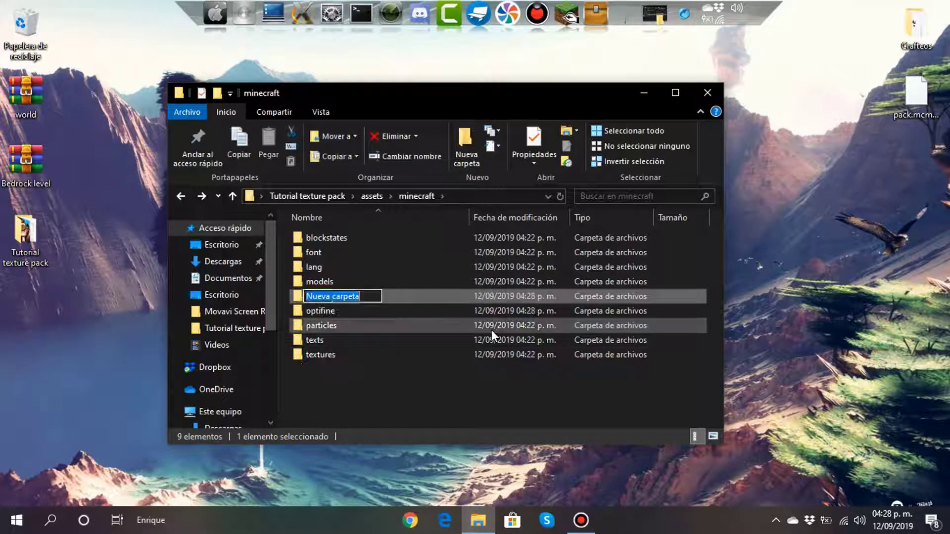
text(sounds)
key(Return)
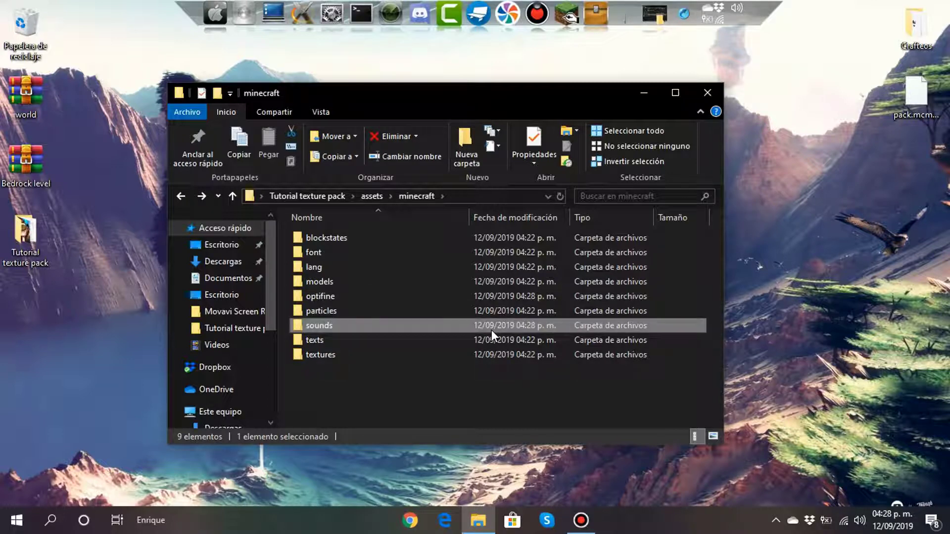
click(442, 384)
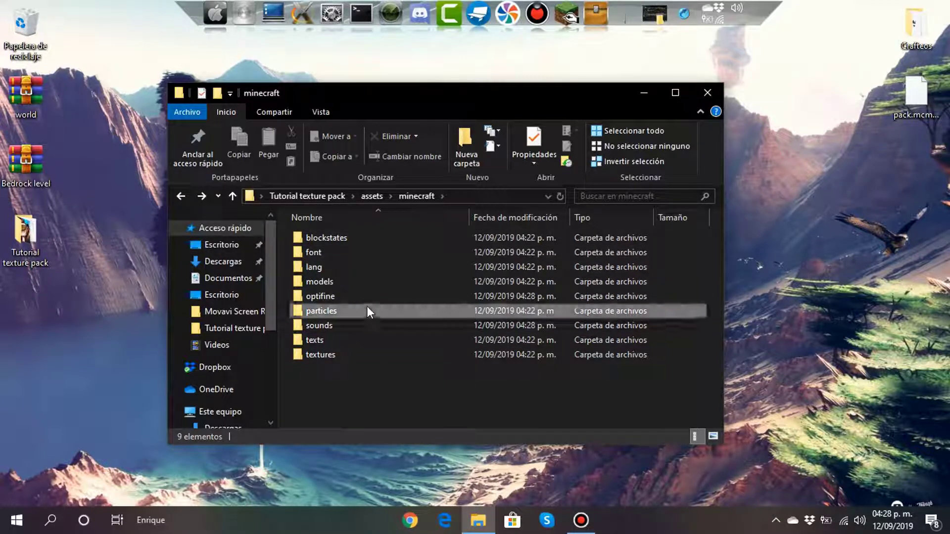
Open the item folder inside models and look through its JSON model files
click(339, 311)
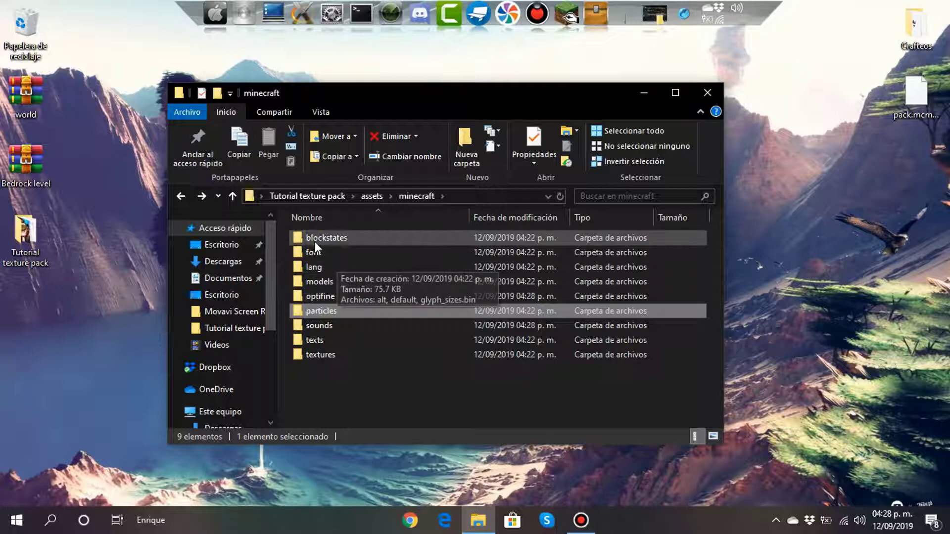
double_click(314, 281)
double_click(453, 253)
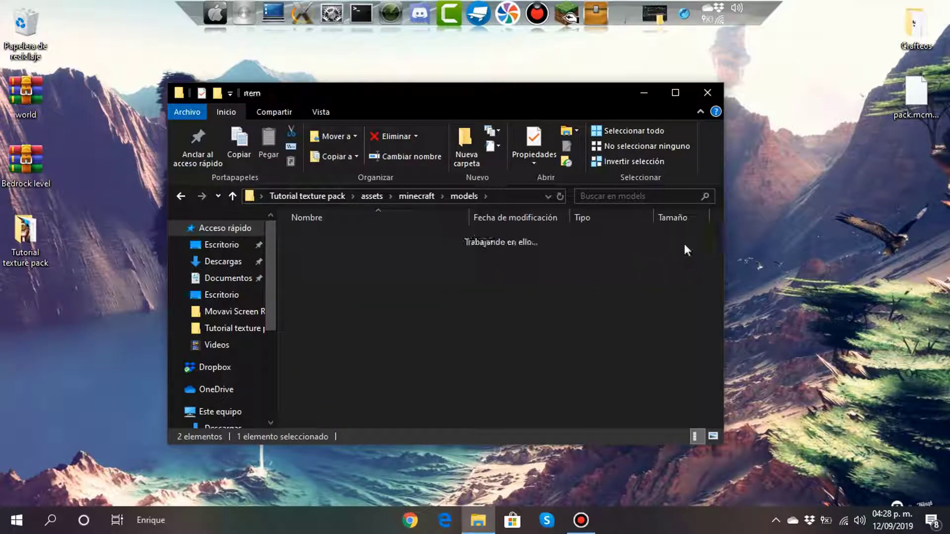
drag(717, 225, 680, 331)
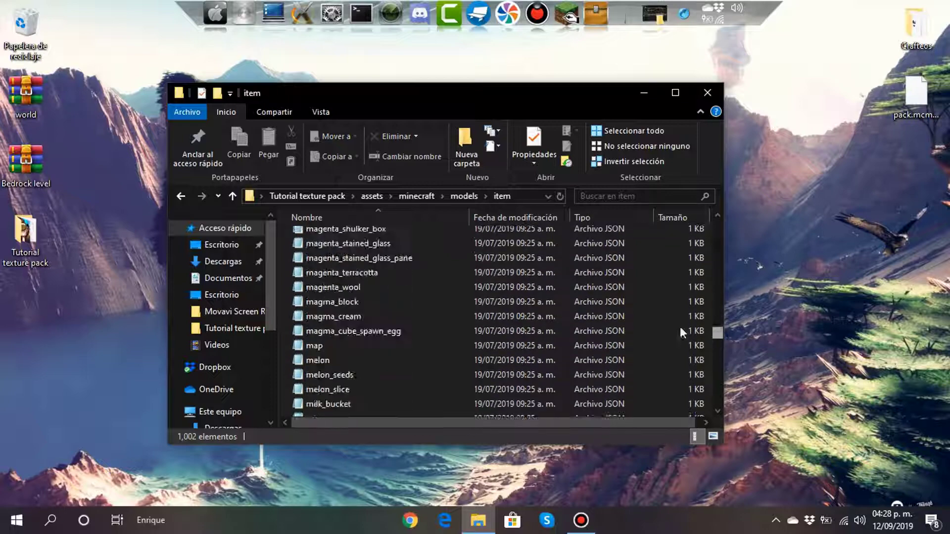
Open the item folder inside textures, look through its item images, and return to the minecraft folder
click(181, 197)
key(alt+Left)
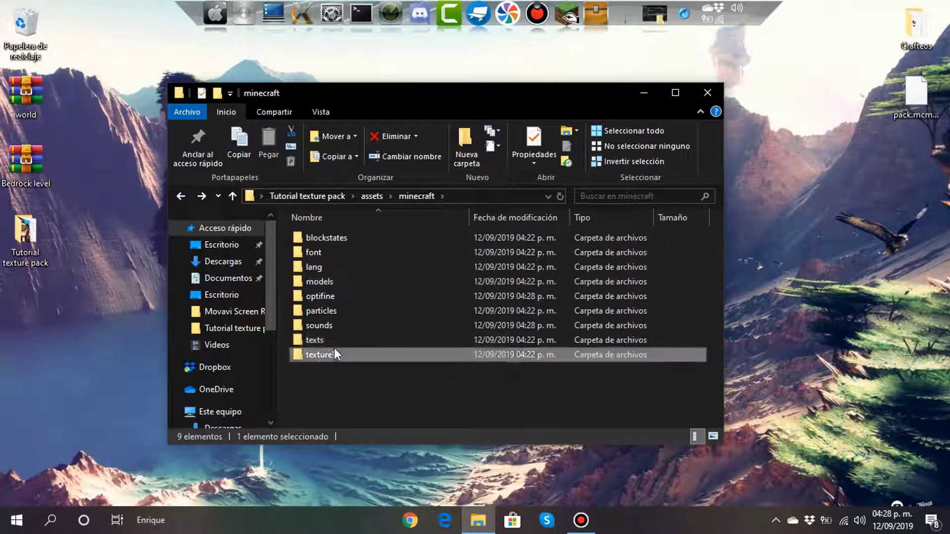
double_click(335, 352)
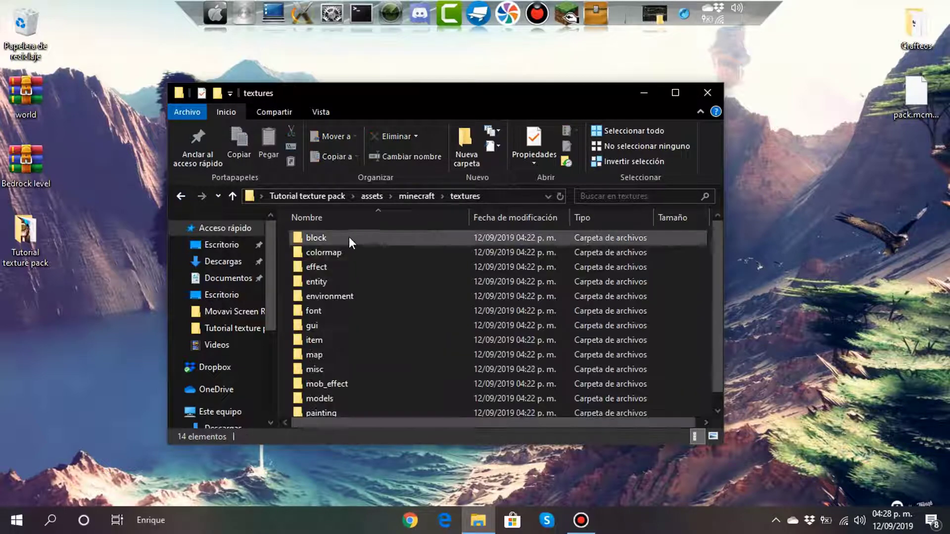
click(402, 339)
double_click(401, 339)
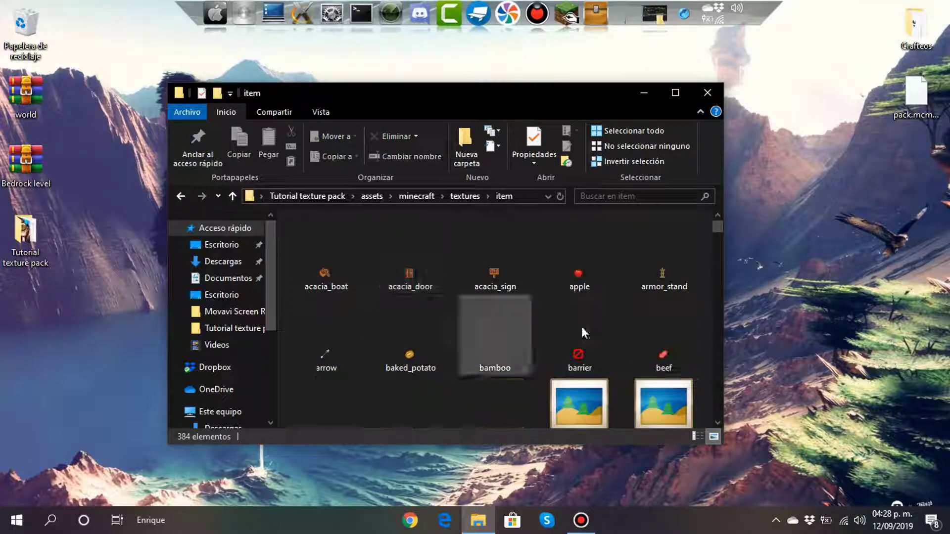
scroll(714, 297, down, 6)
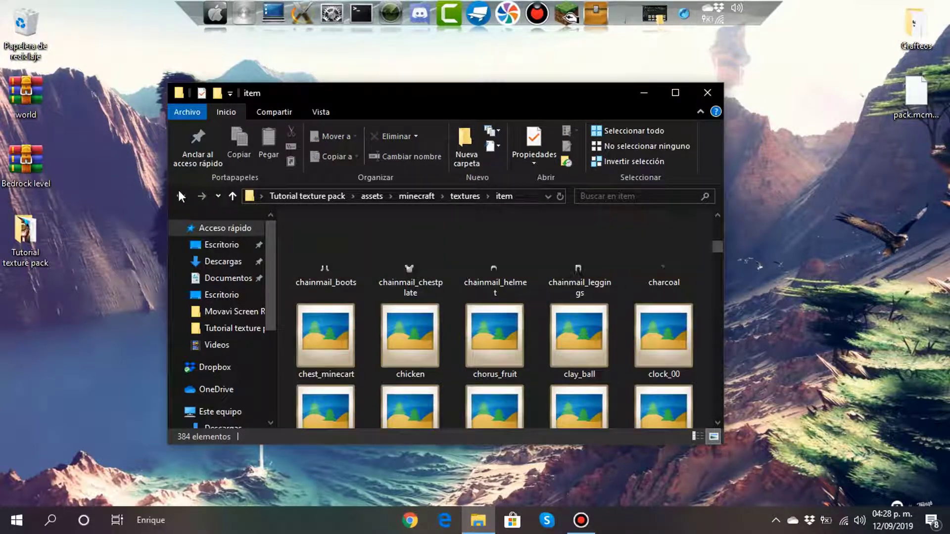
click(179, 196)
click(179, 196)
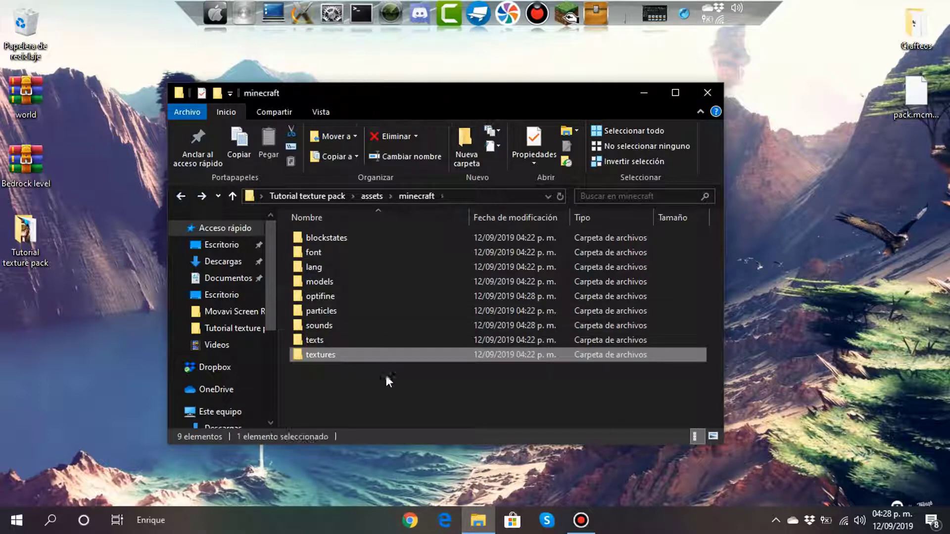
click(439, 402)
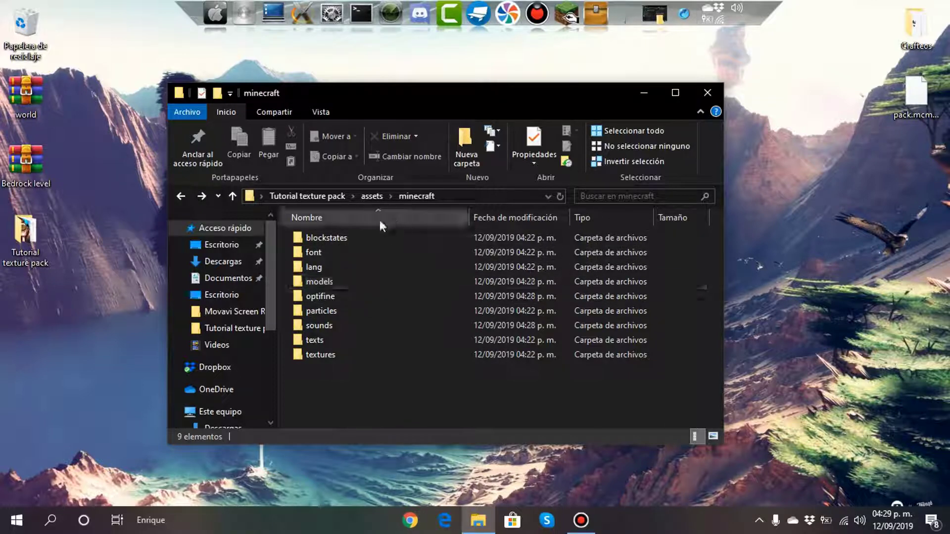
Open the default JSON file in the minecraft/font folder, view its character definitions, close it and return to the minecraft folder
double_click(396, 253)
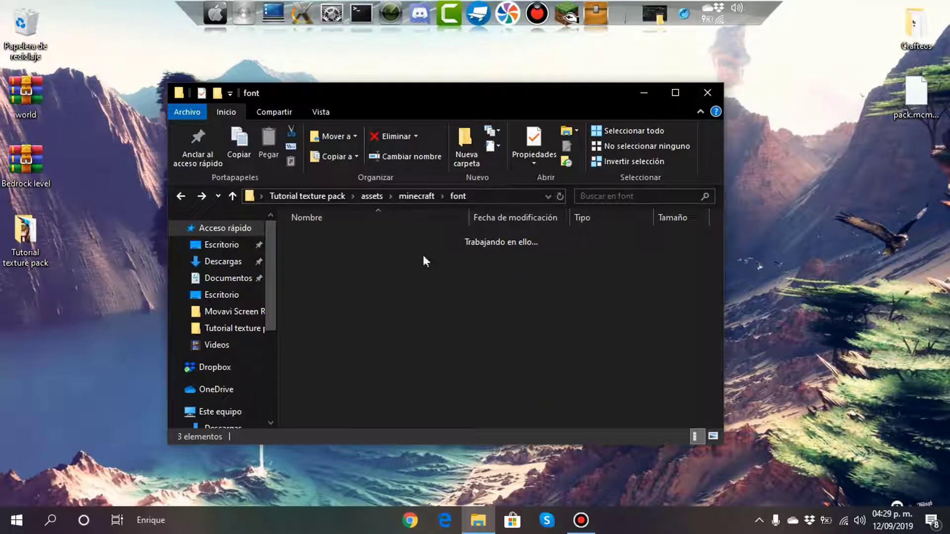
click(717, 435)
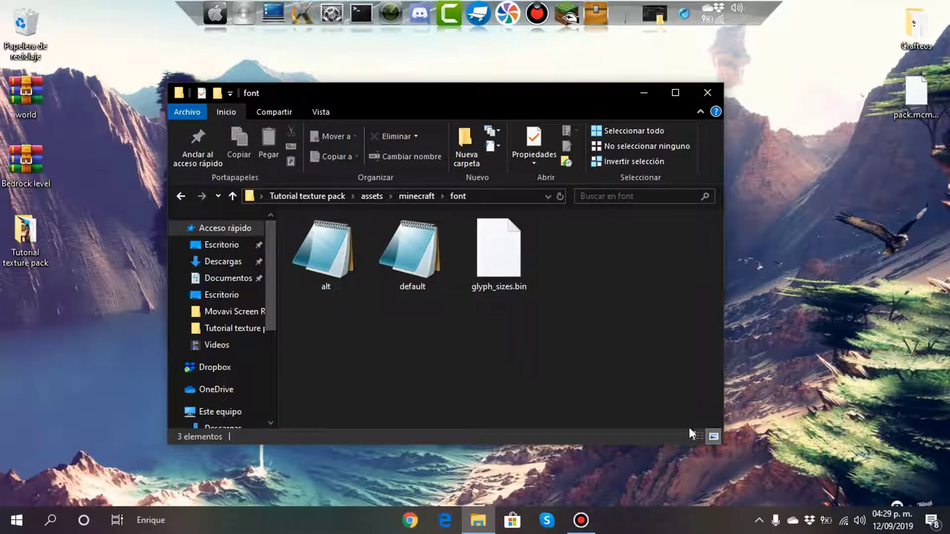
click(694, 436)
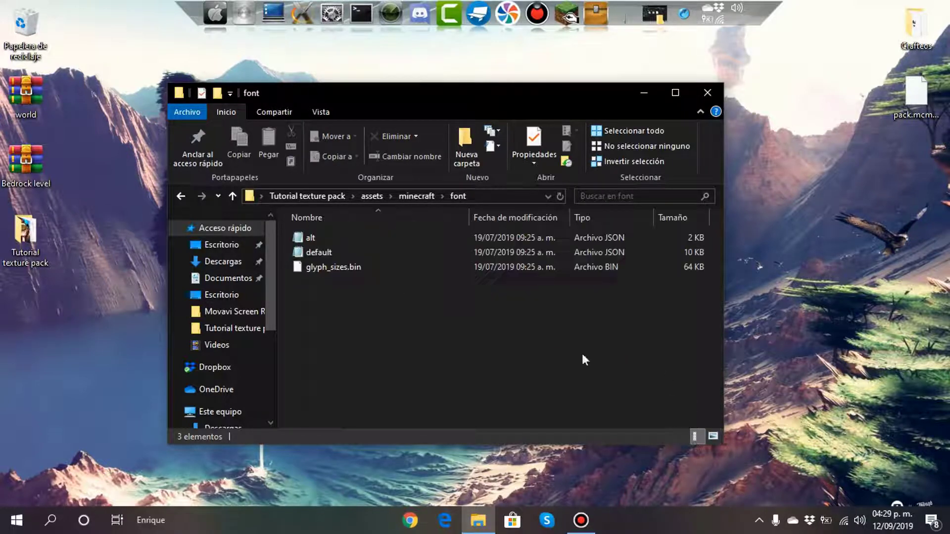
double_click(340, 253)
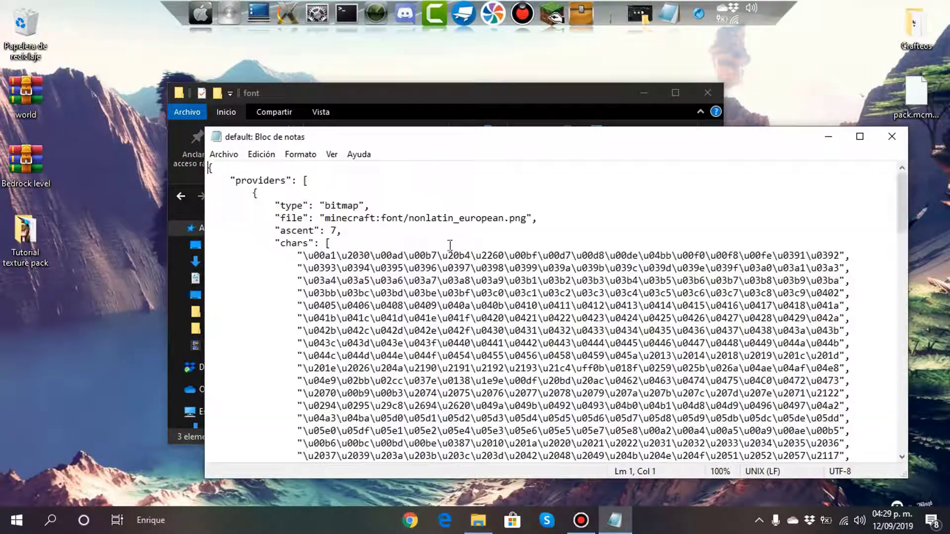
drag(903, 202, 904, 178)
click(891, 136)
click(180, 198)
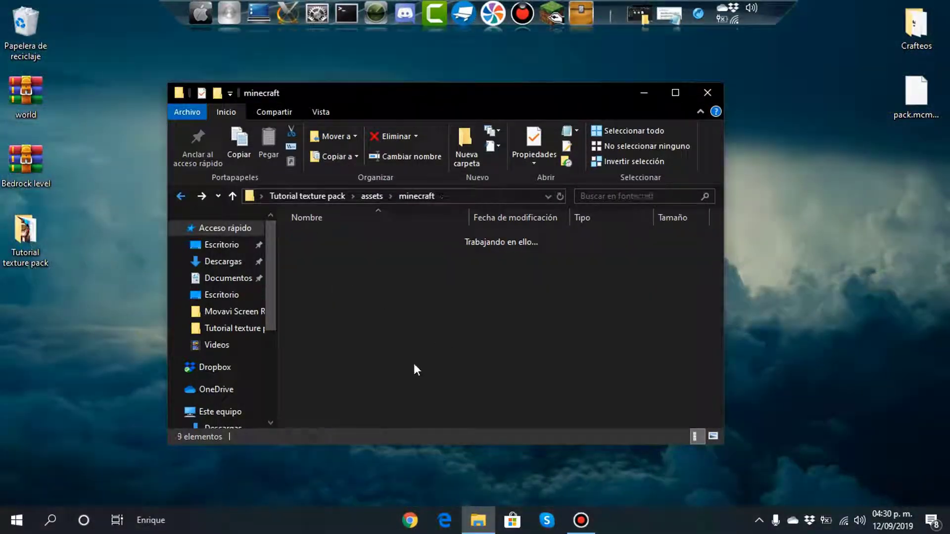
Look through the character images in the font folder inside textures, and return to the minecraft folder
double_click(325, 356)
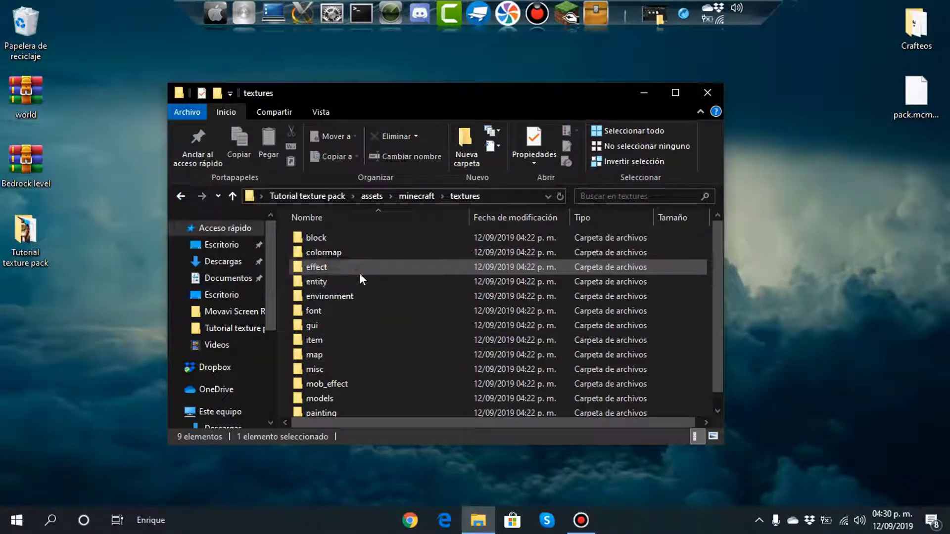
double_click(328, 310)
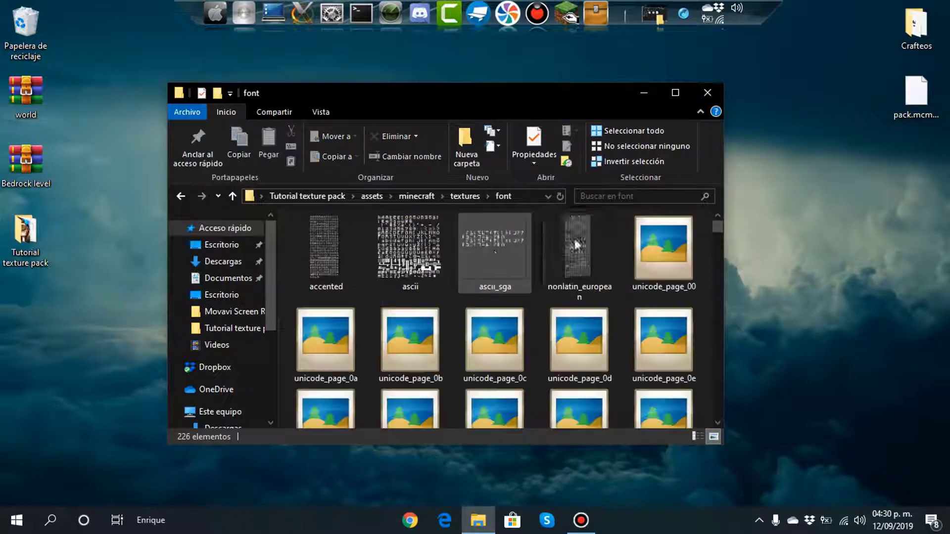
drag(715, 227, 724, 280)
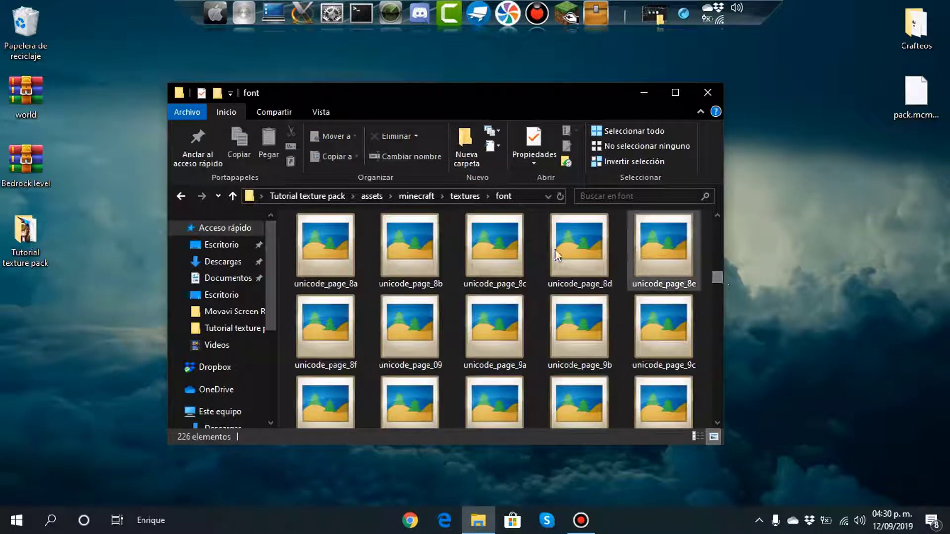
click(179, 197)
click(176, 197)
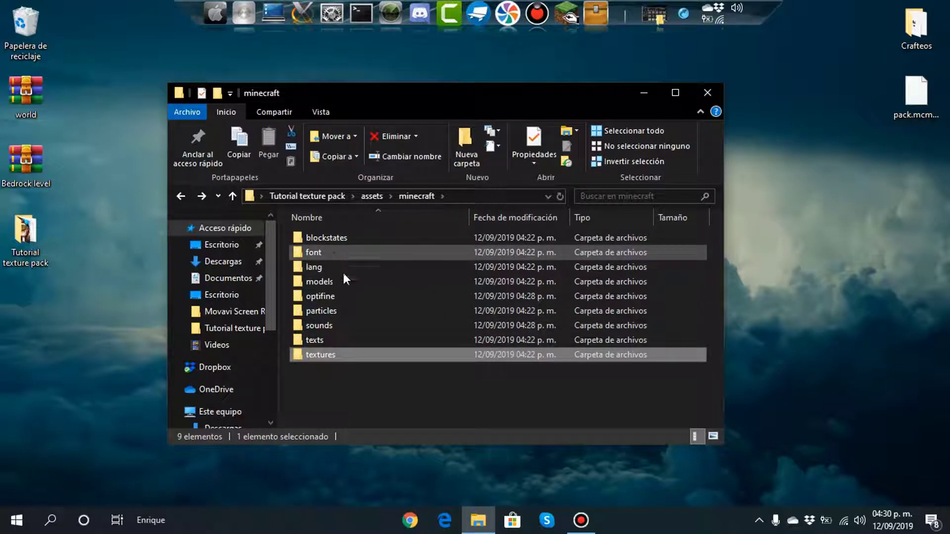
Open the en_us language file in the lang folder, look through its text entries, close it and return to the minecraft folder
double_click(325, 267)
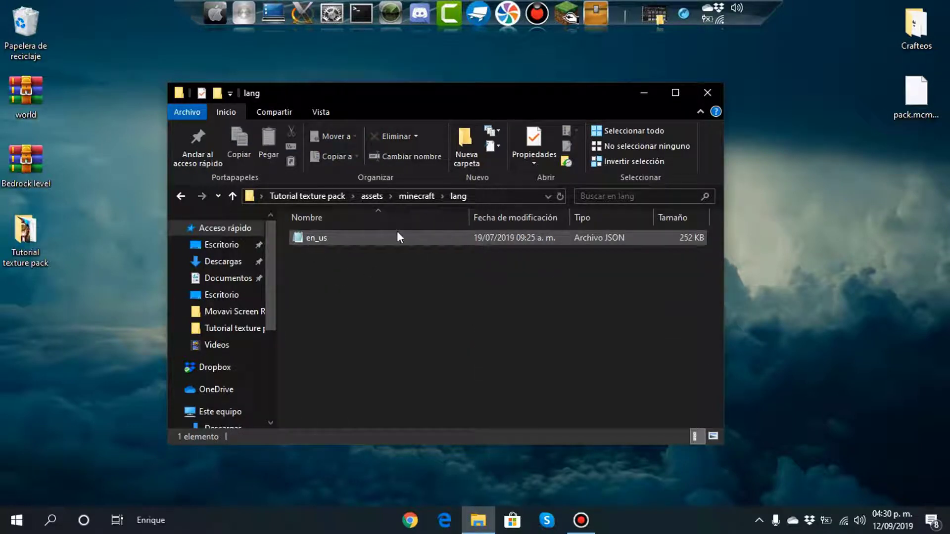
double_click(331, 239)
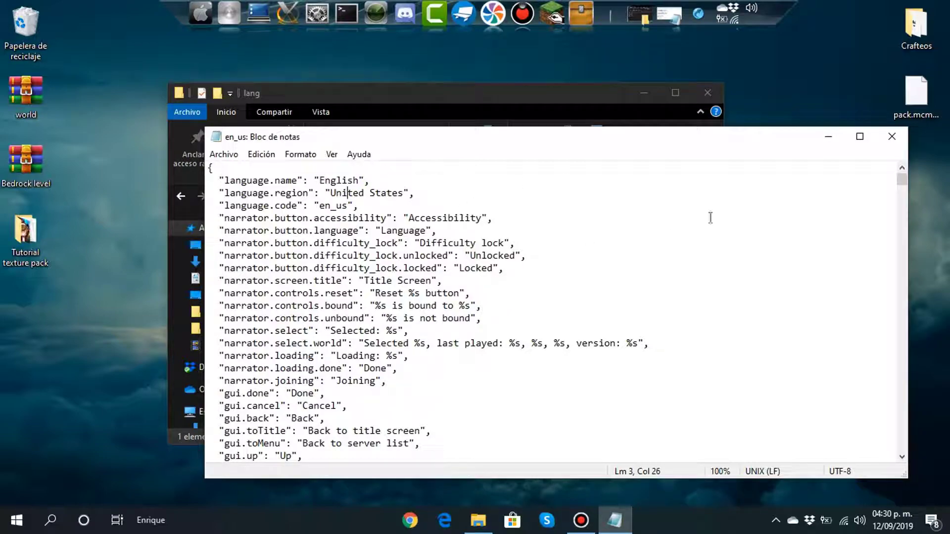
drag(904, 196, 902, 279)
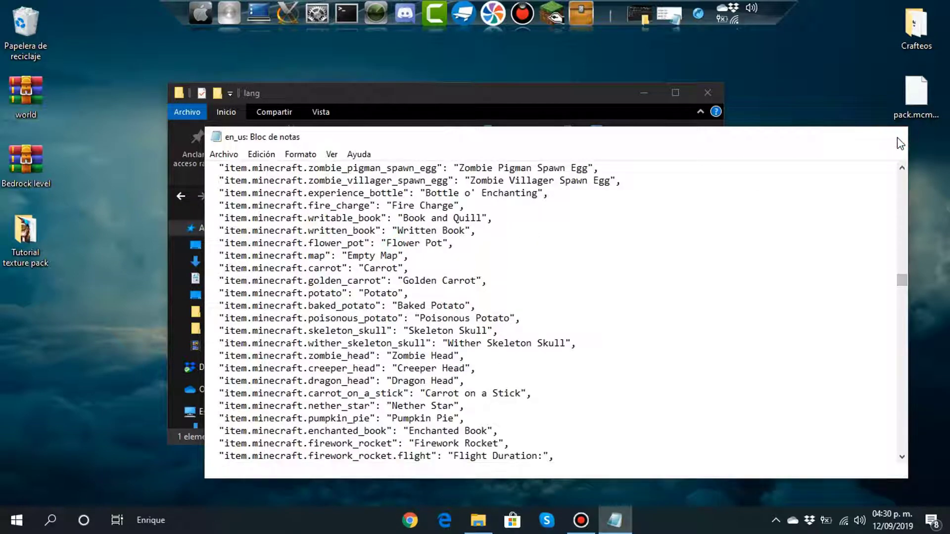
click(892, 137)
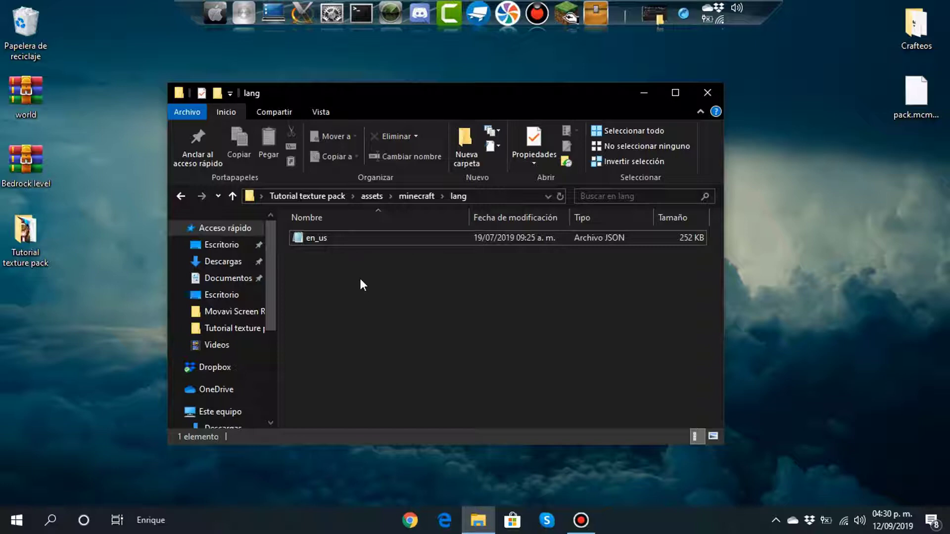
click(177, 196)
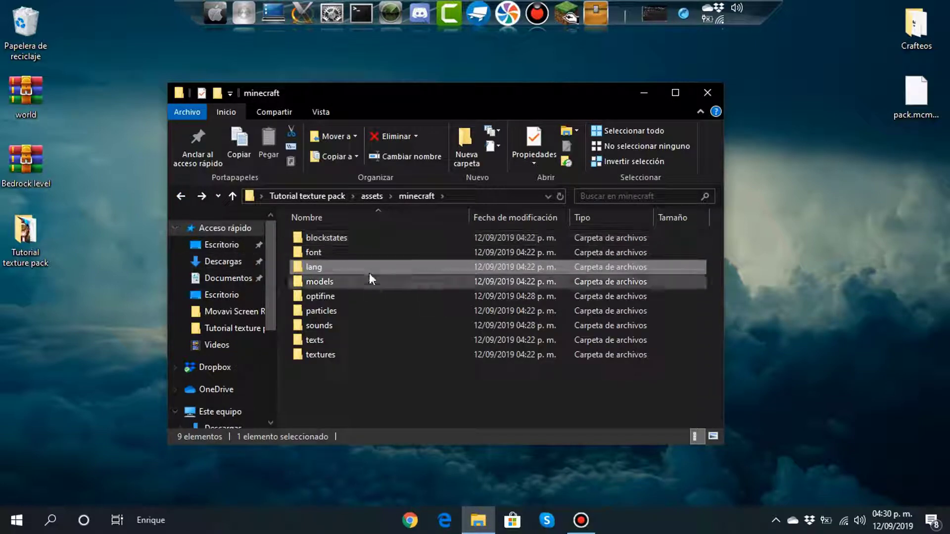
Open the optifine folder to check its contents and return to the minecraft folder
click(338, 298)
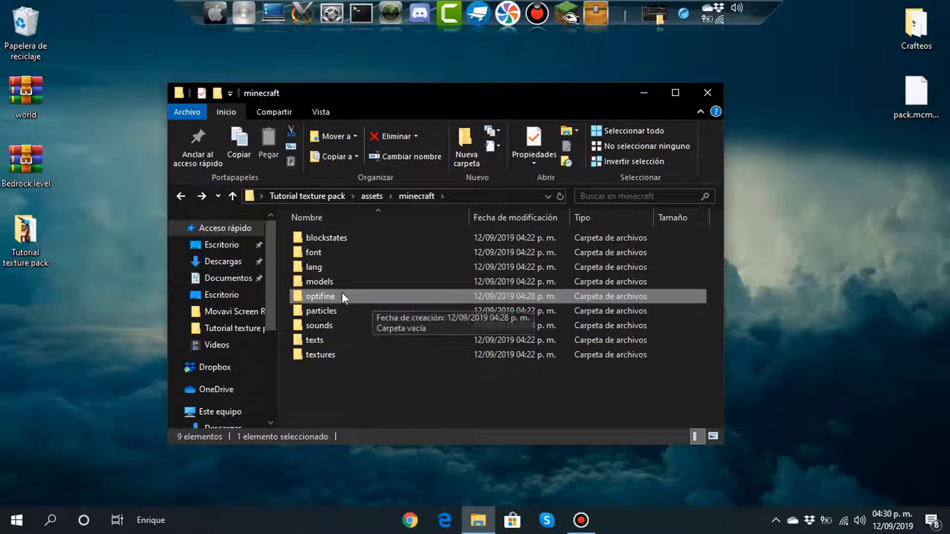
click(358, 293)
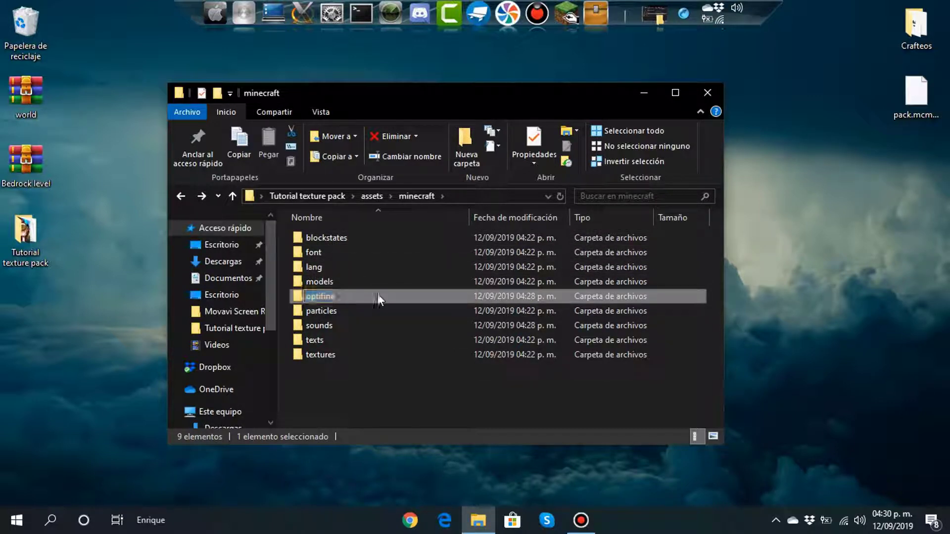
double_click(378, 296)
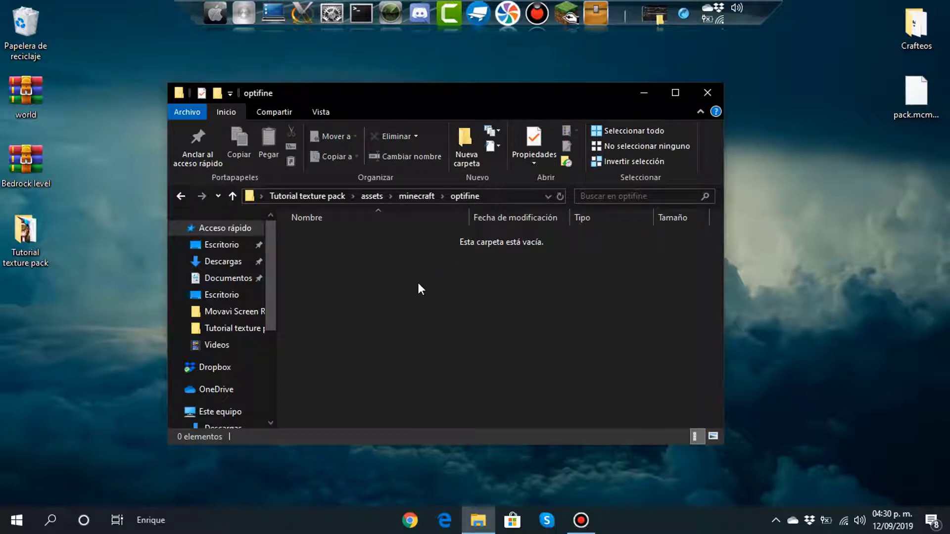
click(180, 196)
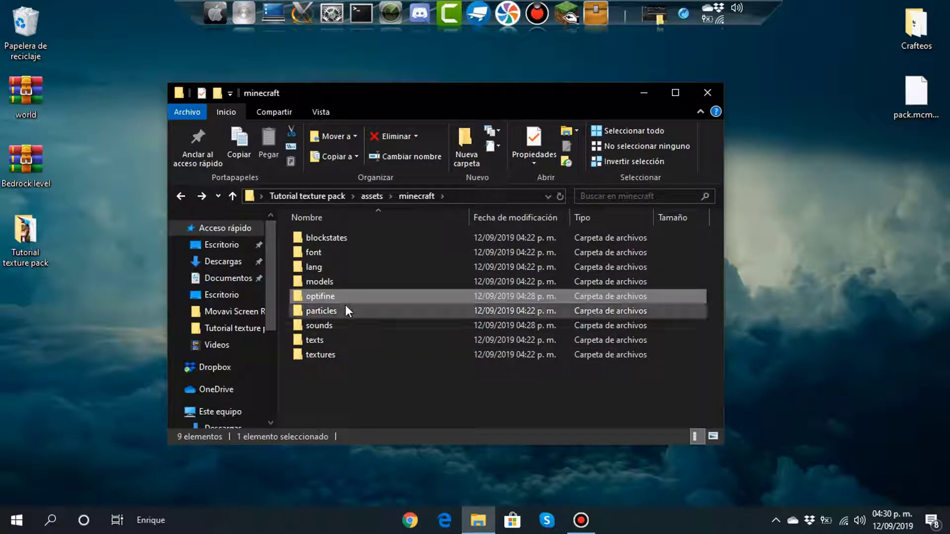
Open the campfire_signal_smoke file in the particles folder, view its texture list, close it and return to the minecraft folder
double_click(375, 316)
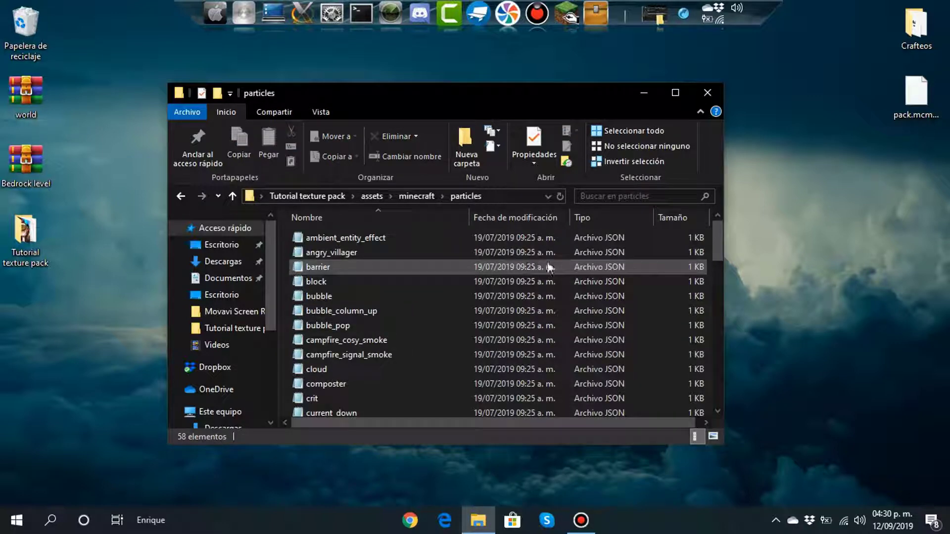
click(372, 355)
double_click(371, 354)
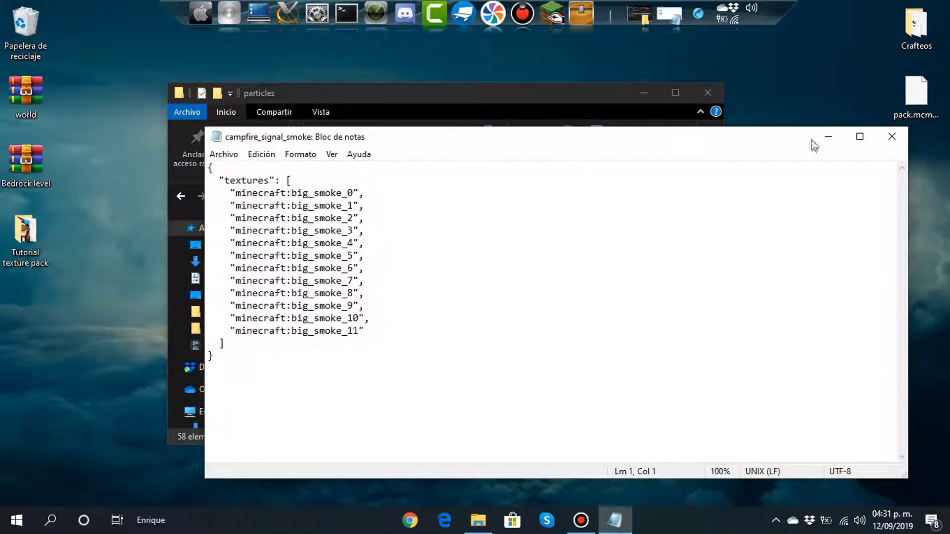
click(891, 135)
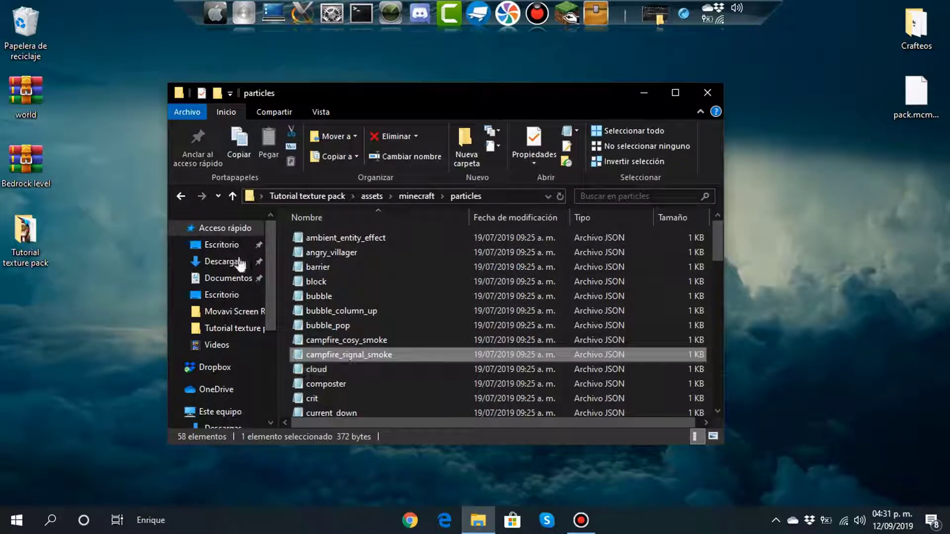
click(181, 197)
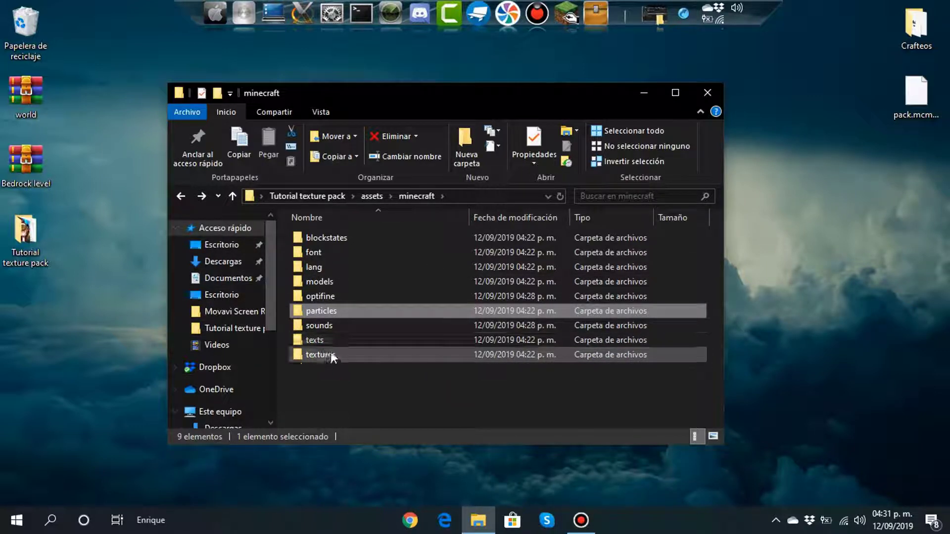
Open the splashes file in the texts folder, look through its phrases, close it and return to the minecraft folder
double_click(305, 340)
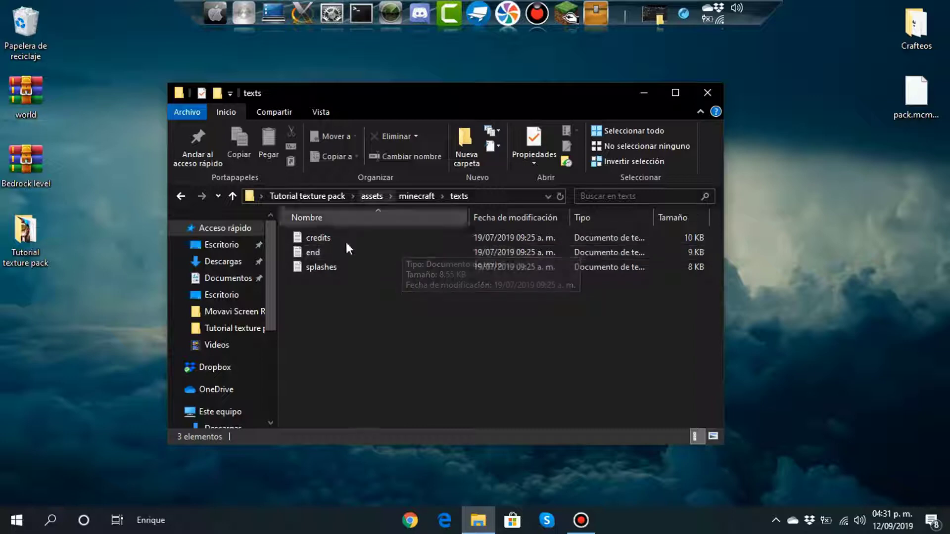
double_click(340, 264)
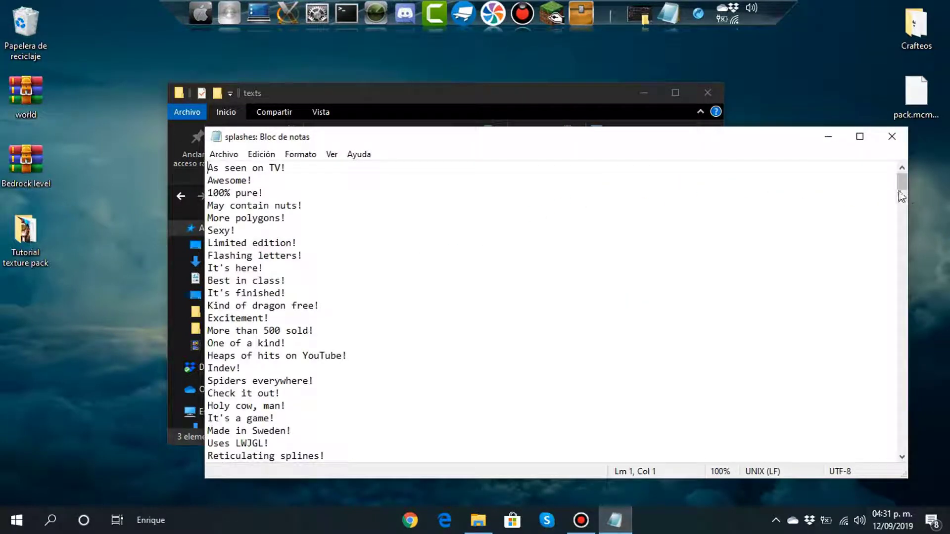
drag(902, 196, 886, 355)
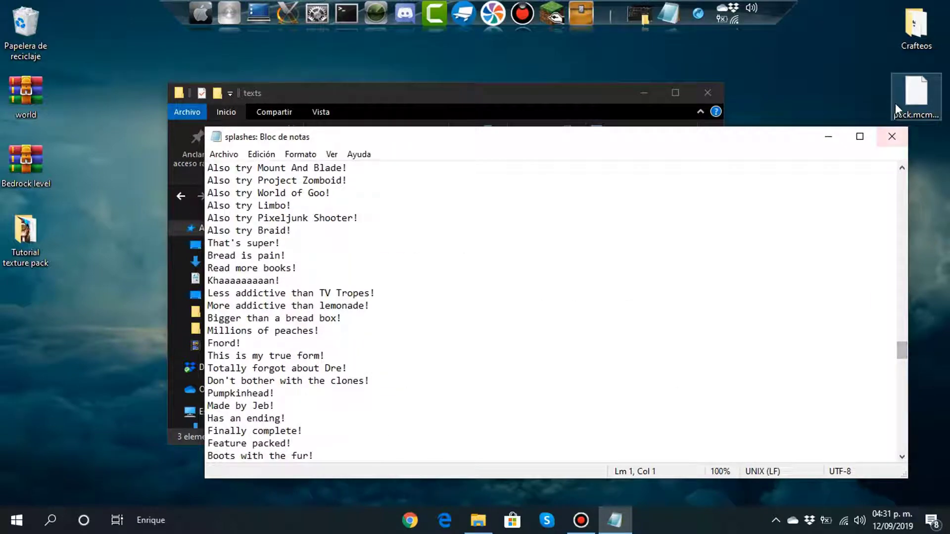
click(892, 137)
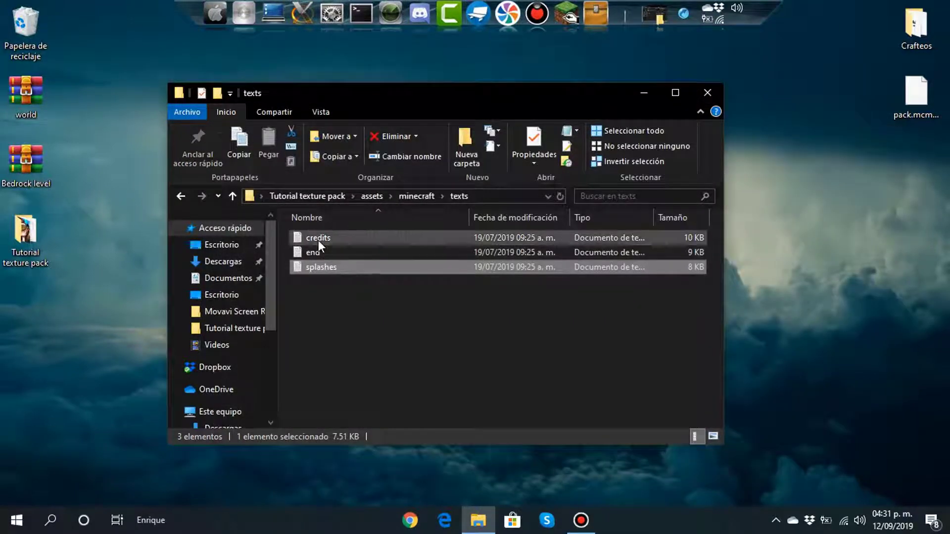
click(315, 258)
click(186, 196)
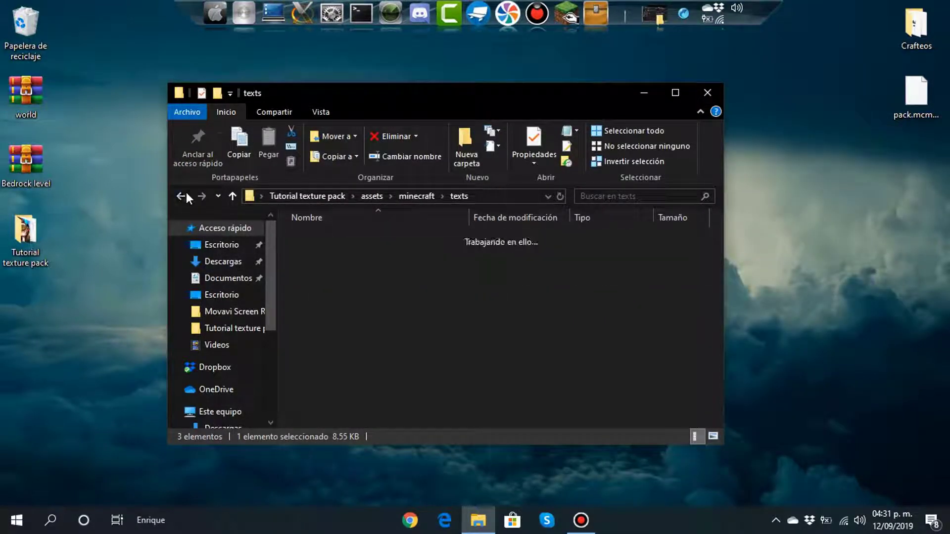
Open the textures folder, look through its list of subfolders and return to the minecraft folder
double_click(316, 358)
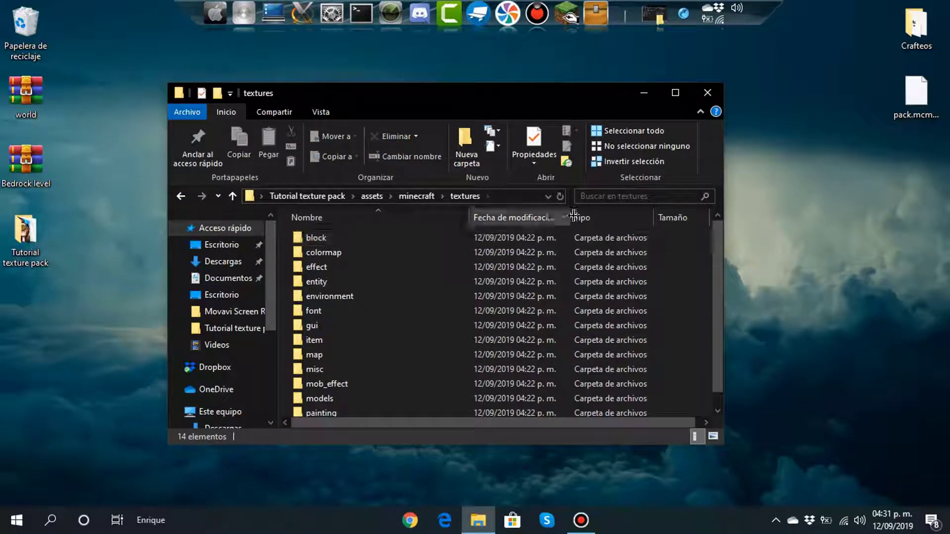
scroll(713, 257, down, 1)
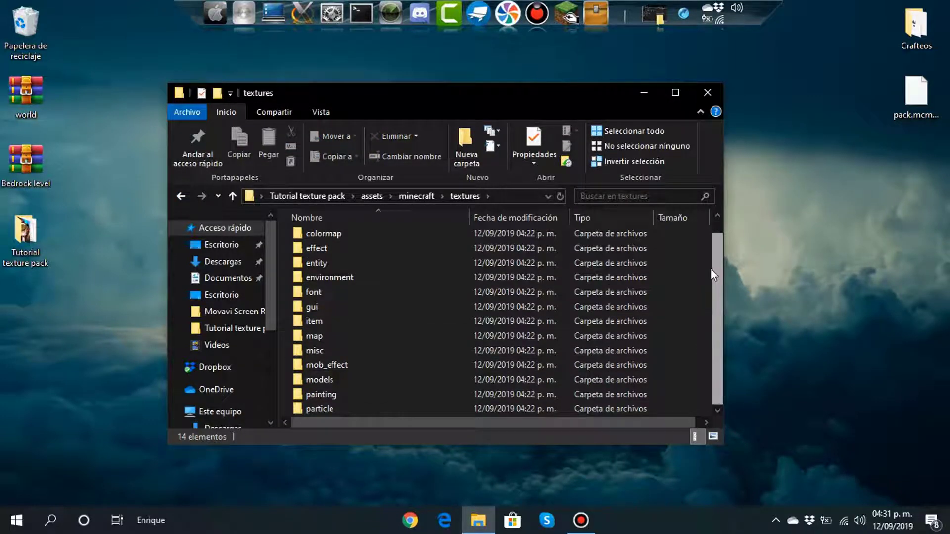
scroll(711, 274, up, 1)
scroll(711, 274, down, 1)
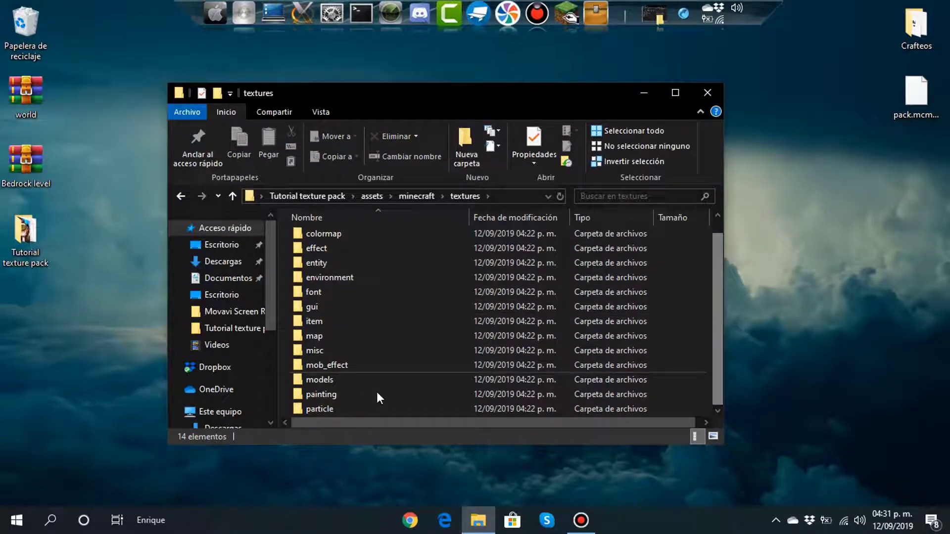
click(181, 196)
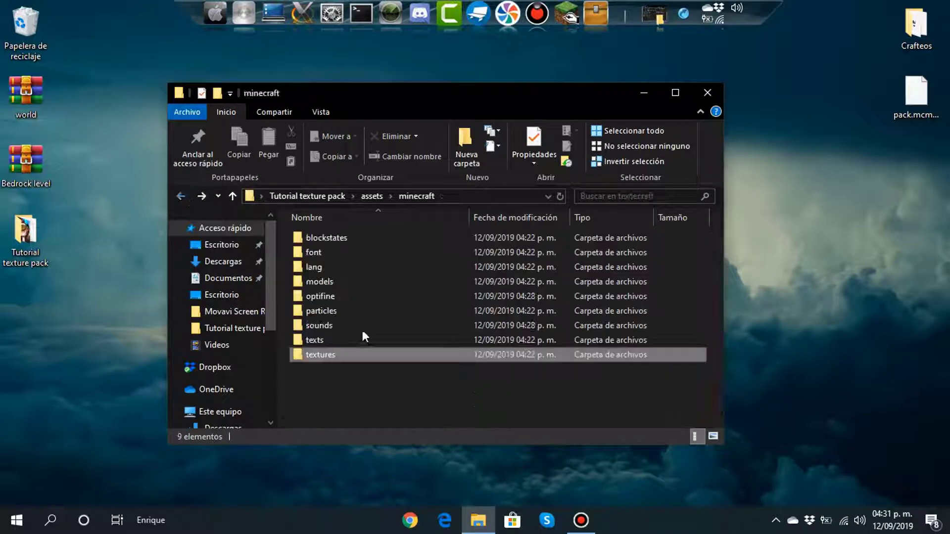
Open the particle subfolder inside textures, look through its images and return to the minecraft folder
double_click(343, 354)
scroll(714, 286, down, 1)
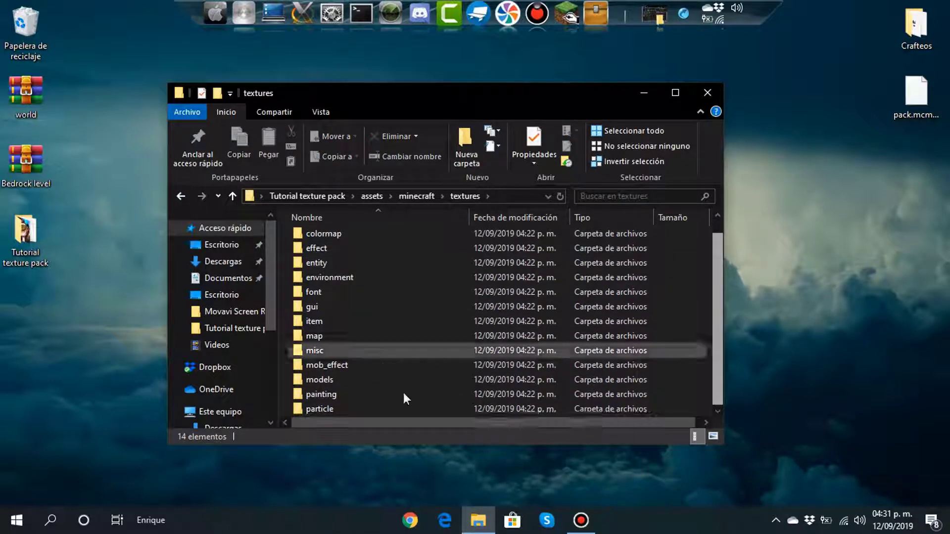
double_click(363, 408)
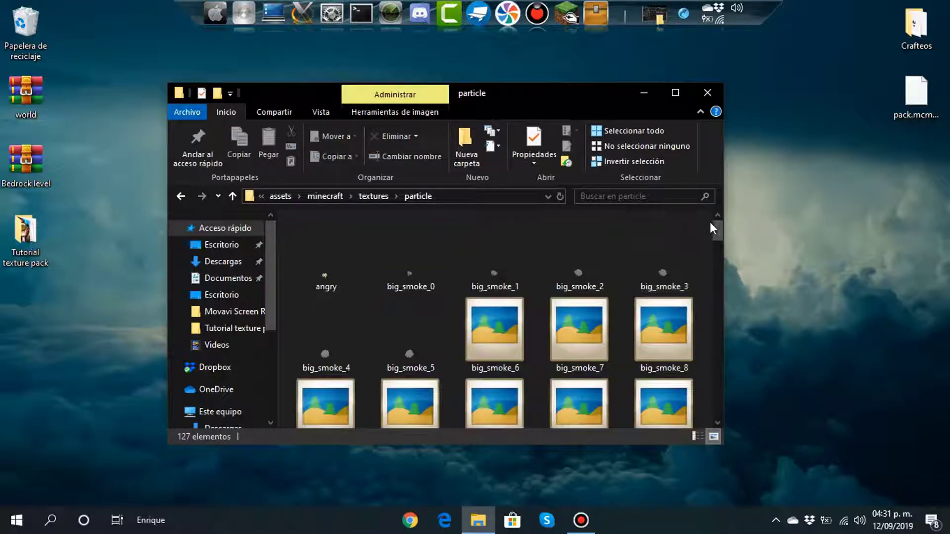
drag(717, 236, 720, 282)
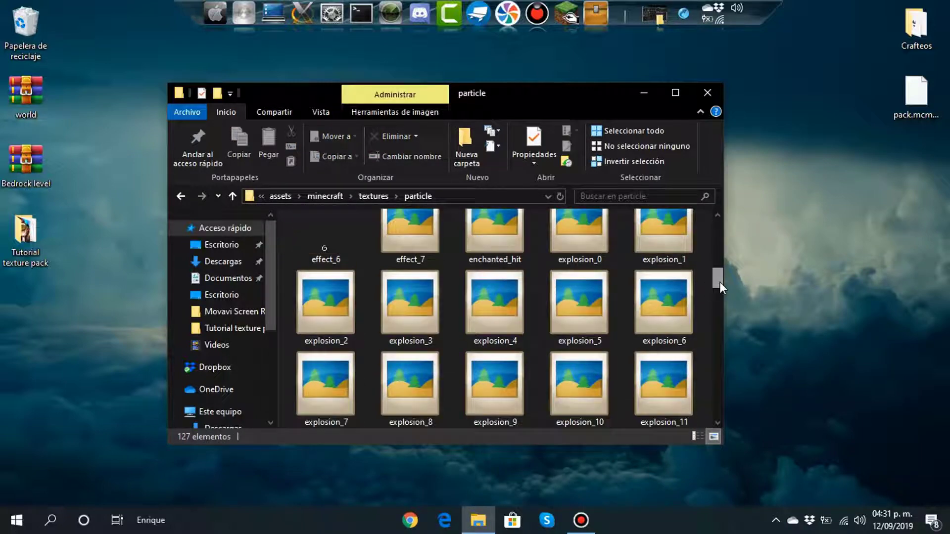
click(190, 196)
click(190, 196)
Open the ambient_entity_effect file in the particles folder and examine its list of effect textures
click(334, 313)
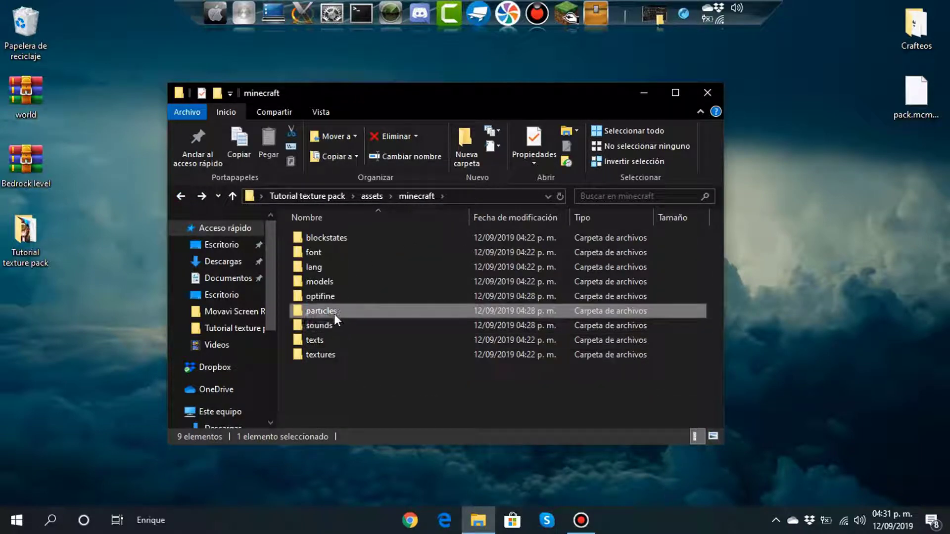
double_click(334, 314)
click(388, 237)
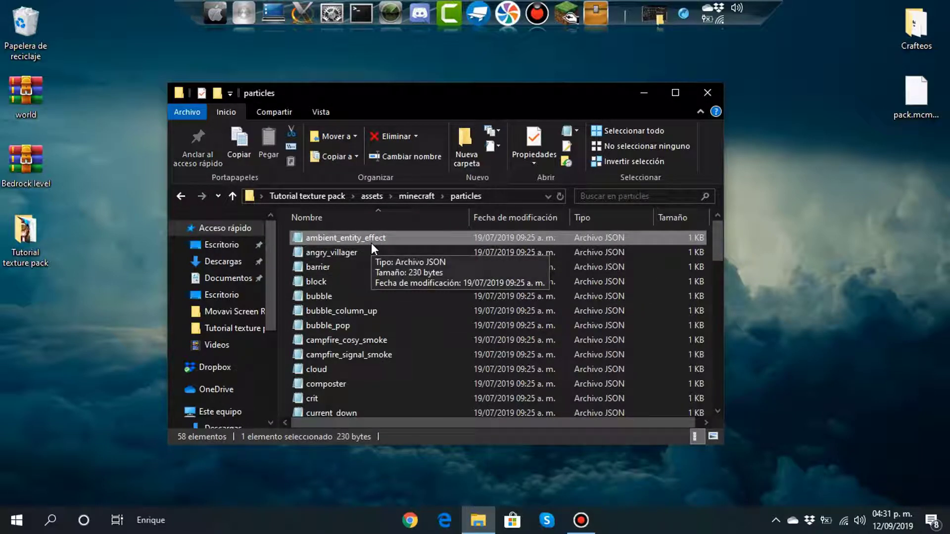
double_click(371, 243)
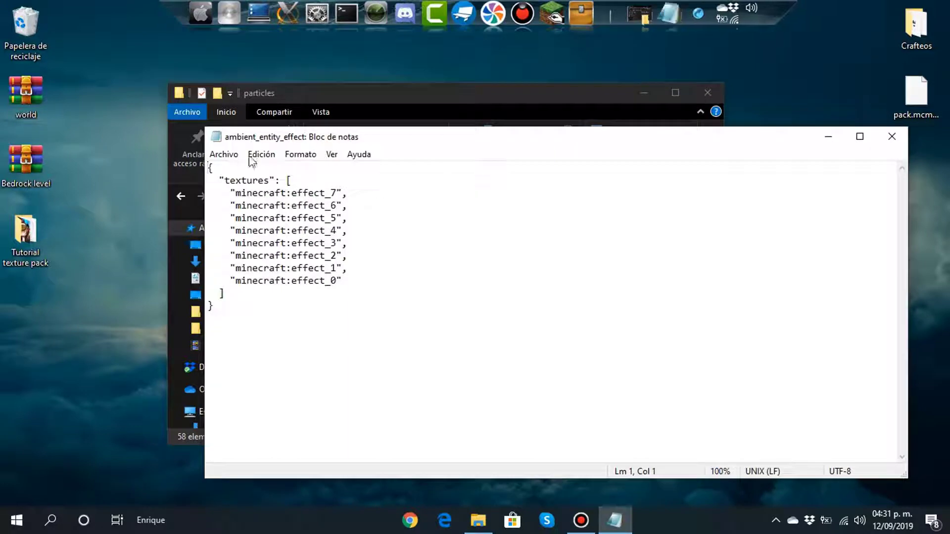
drag(324, 318, 326, 218)
click(330, 193)
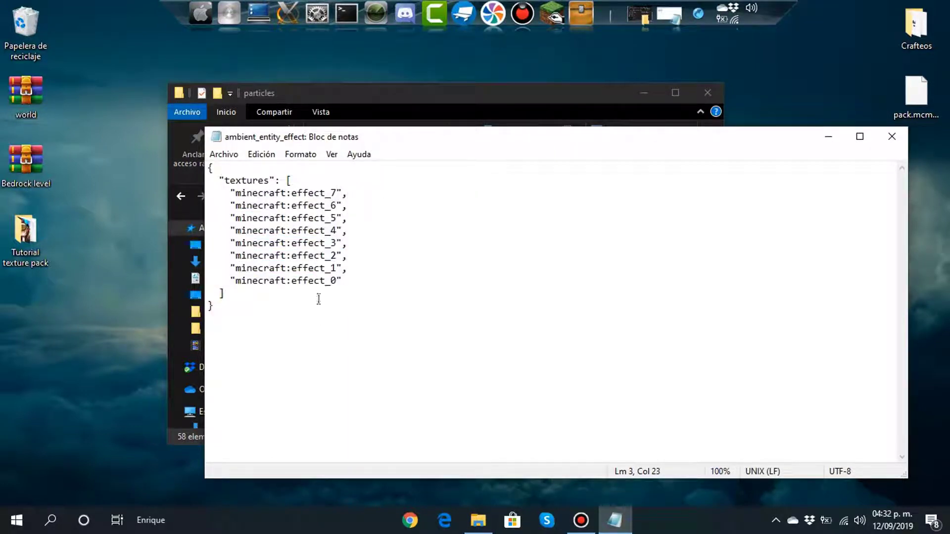
Leave the ambient_entity_effect file open and go from the particles folder to the particle subfolder inside textures
click(453, 92)
key(alt+Tab)
key(Down)
key(End)
click(391, 109)
click(180, 201)
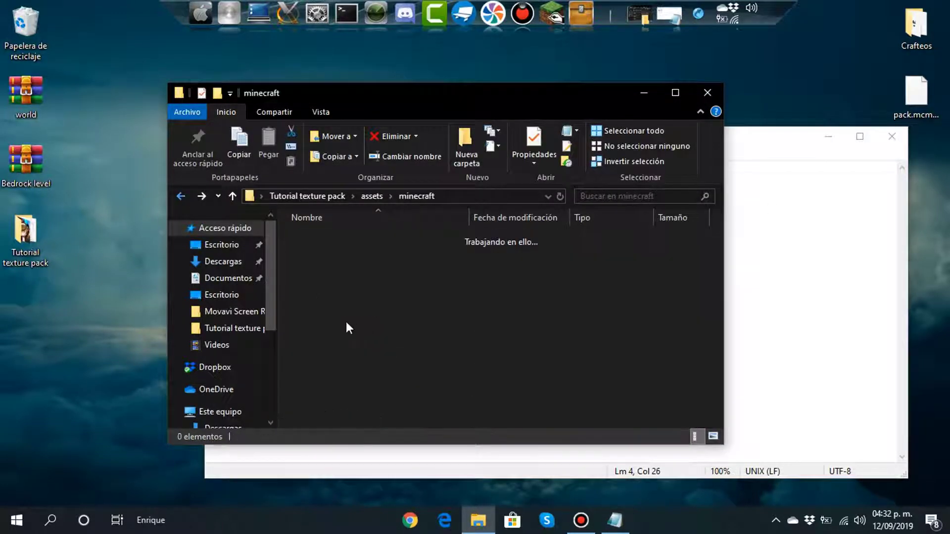
double_click(329, 353)
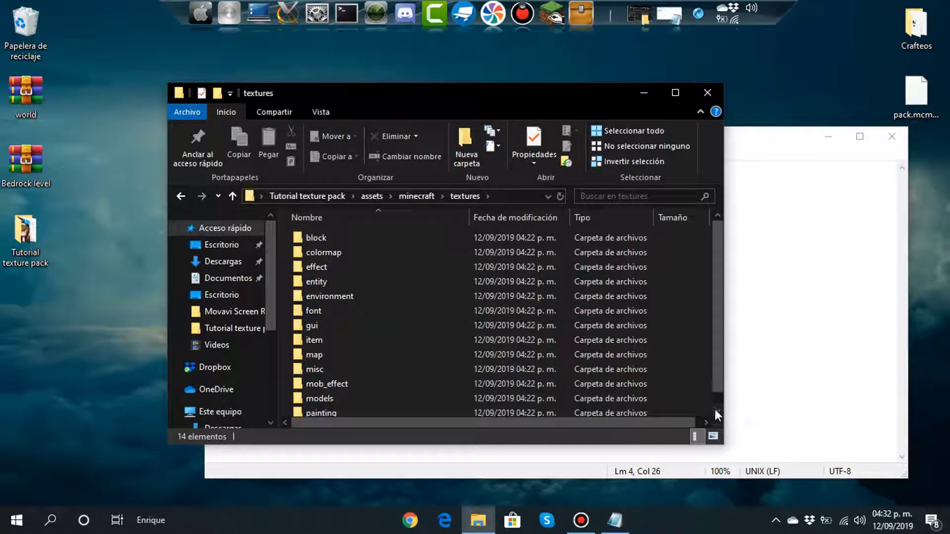
click(717, 411)
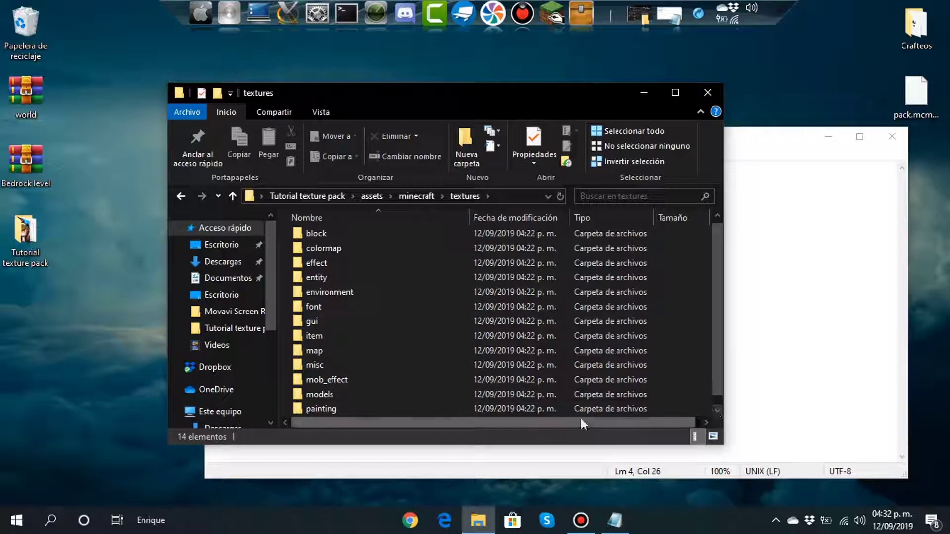
double_click(547, 415)
Compare the ambient_entity_effect entries with the effect_0 to effect_7 images, close the file and return to the minecraft folder
click(782, 284)
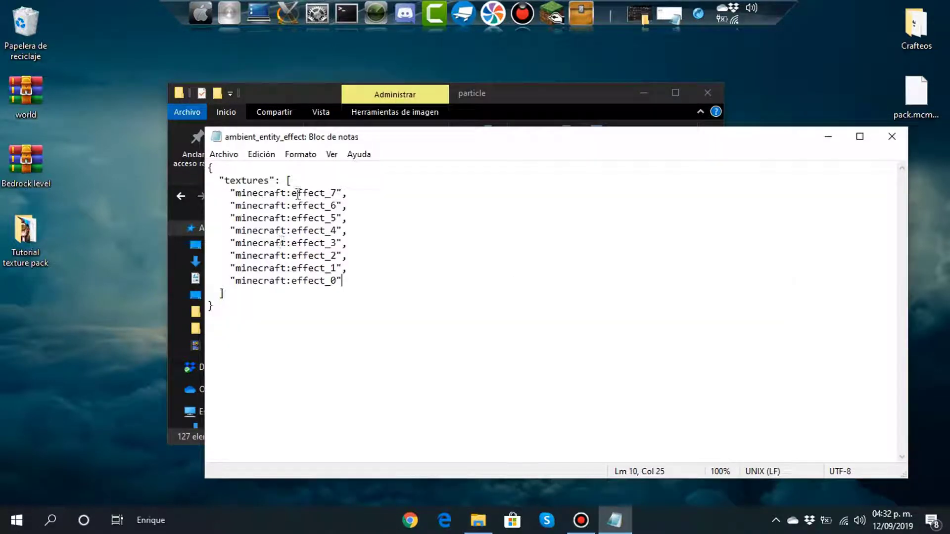
click(345, 113)
drag(717, 222, 732, 266)
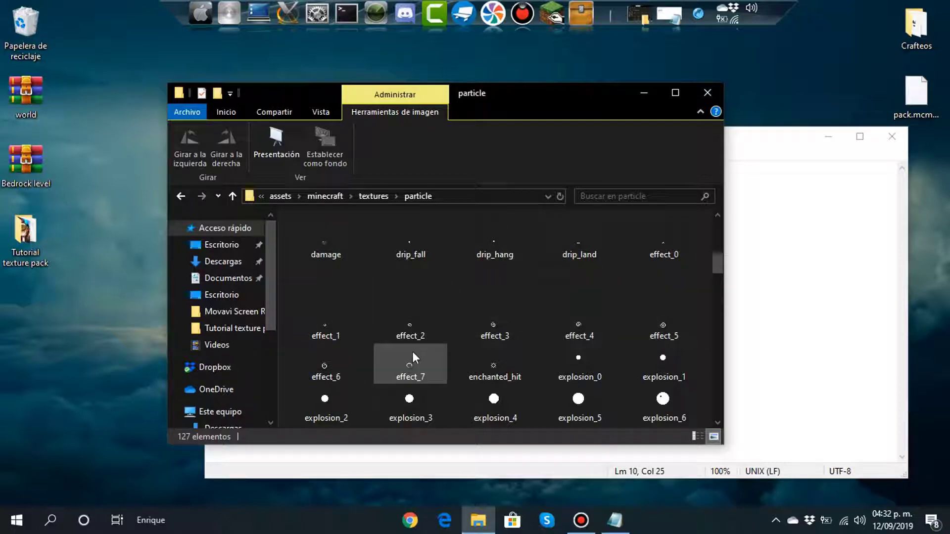
click(772, 243)
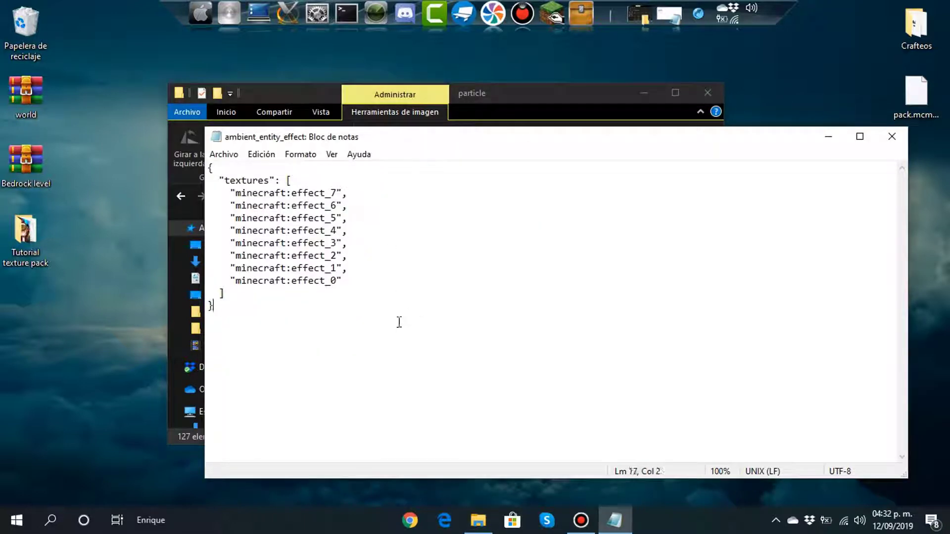
drag(399, 322, 264, 180)
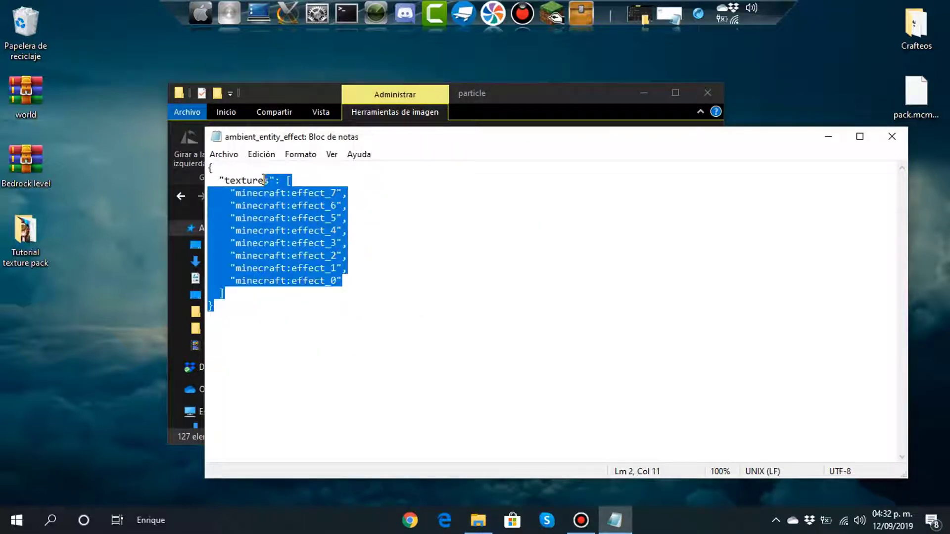
click(893, 140)
click(184, 195)
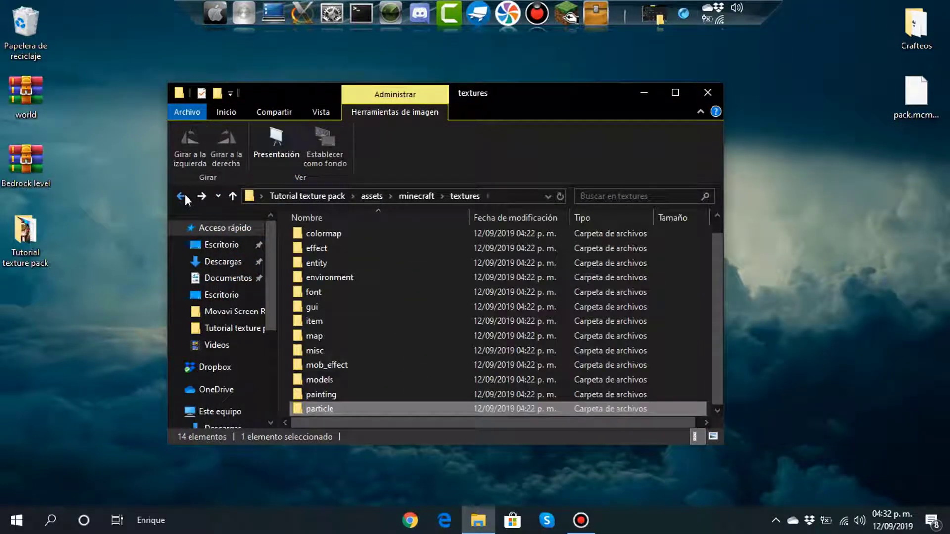
click(181, 196)
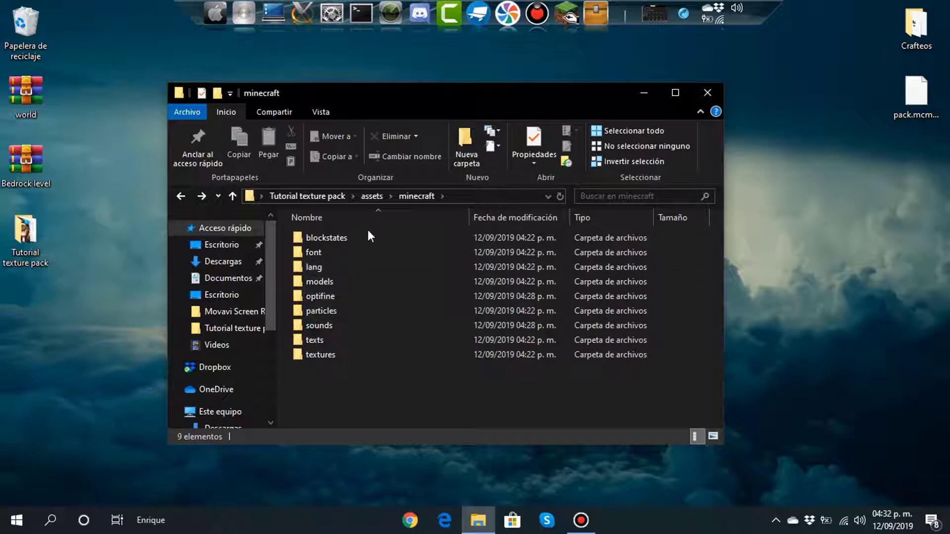
Open the acacia_button file in the blockstates folder, examine its variants and return to the minecraft folder, leaving the file open
double_click(352, 240)
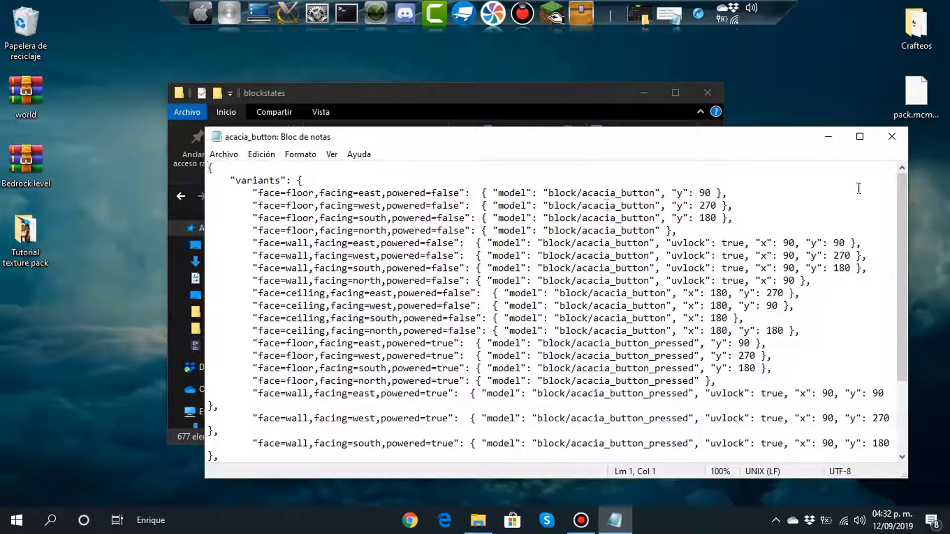
drag(902, 234, 878, 192)
click(283, 96)
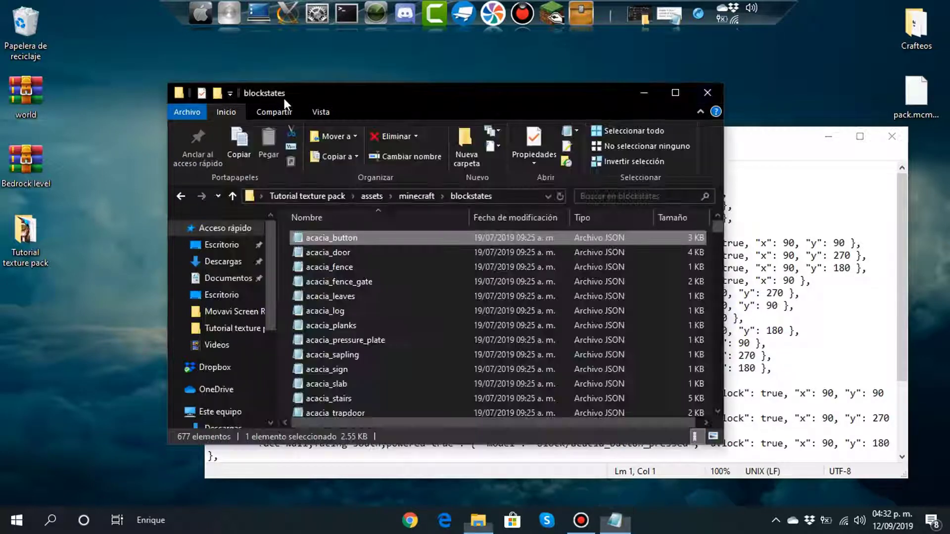
click(181, 197)
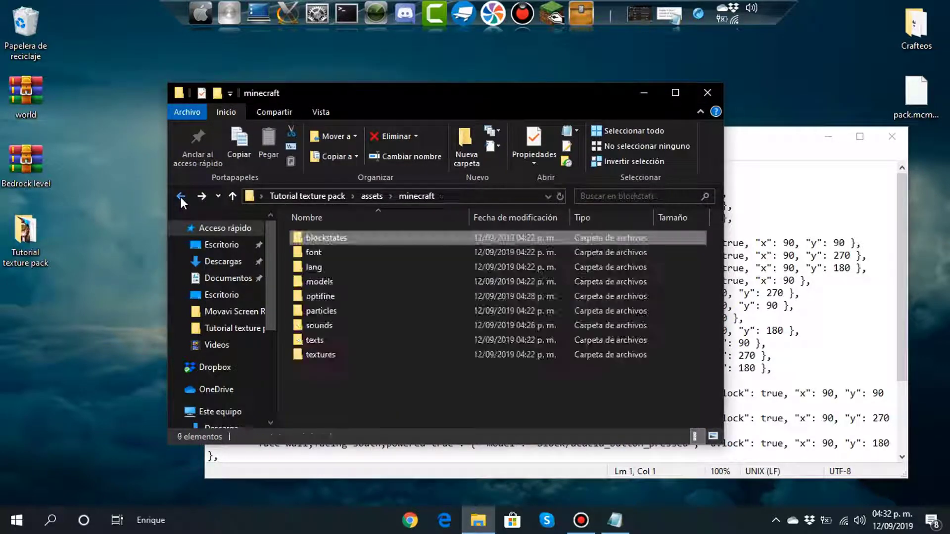
Open the acacia_button file in the block subfolder of models and highlight its block/acacia_planks texture reference
double_click(332, 271)
key(alt+Left)
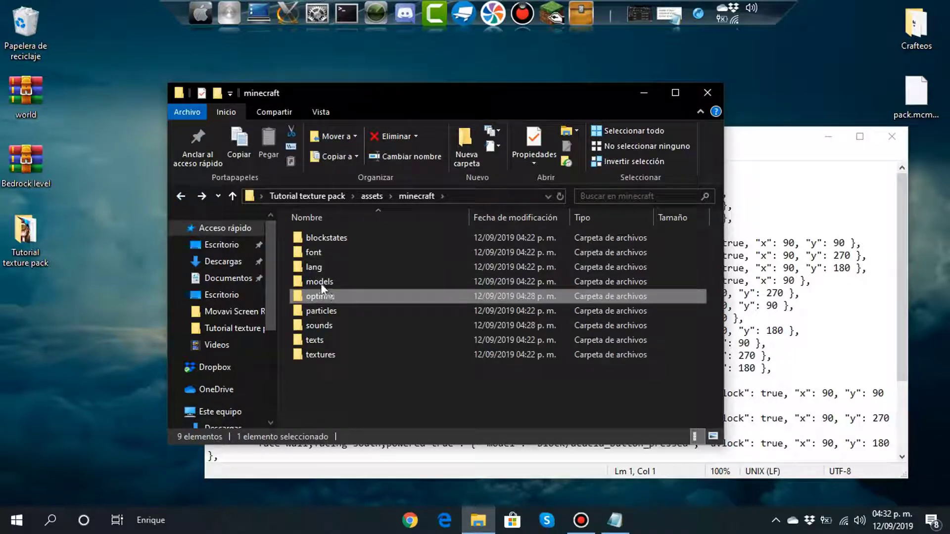
double_click(322, 281)
double_click(349, 237)
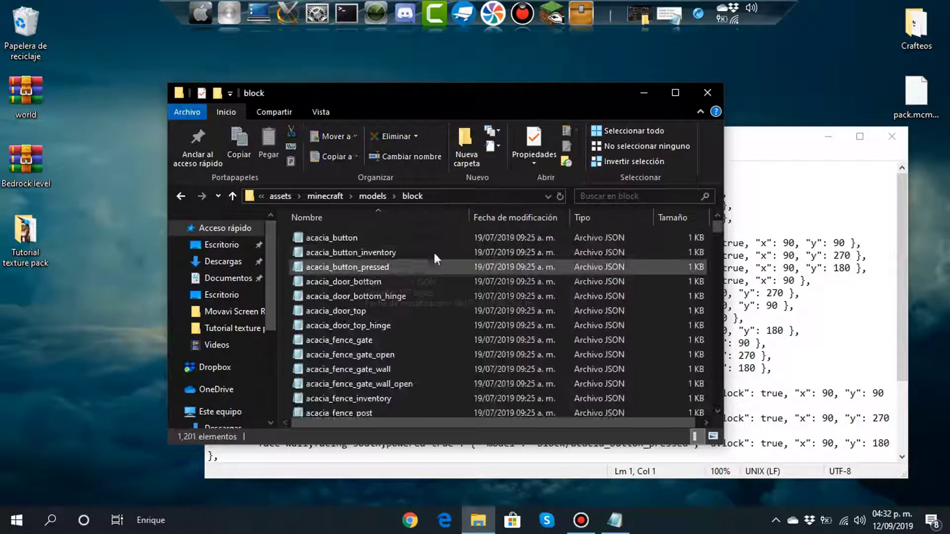
click(316, 237)
double_click(316, 237)
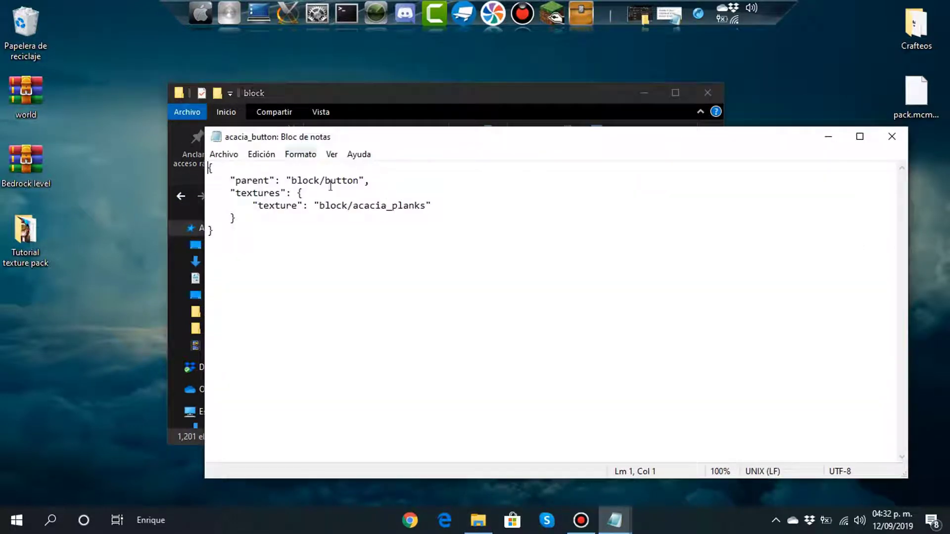
drag(326, 275, 208, 230)
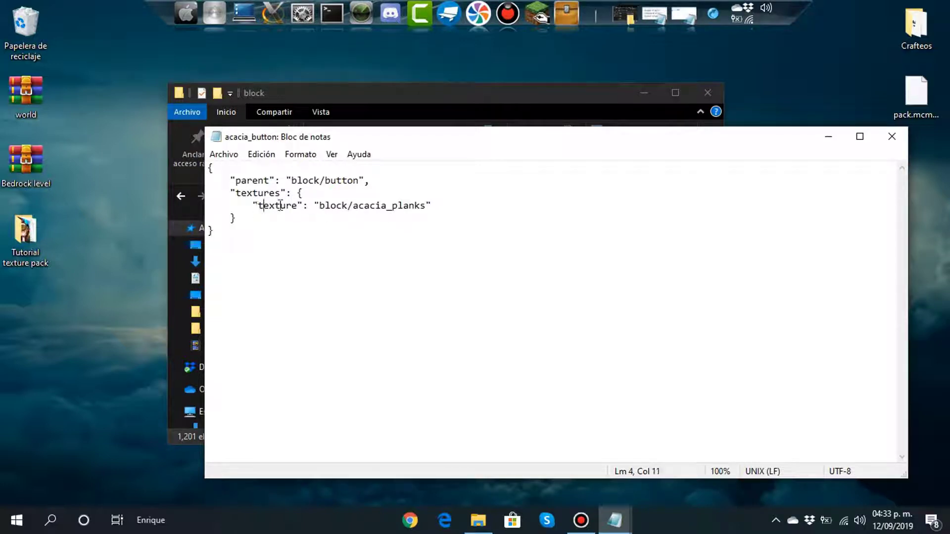
drag(321, 206, 412, 202)
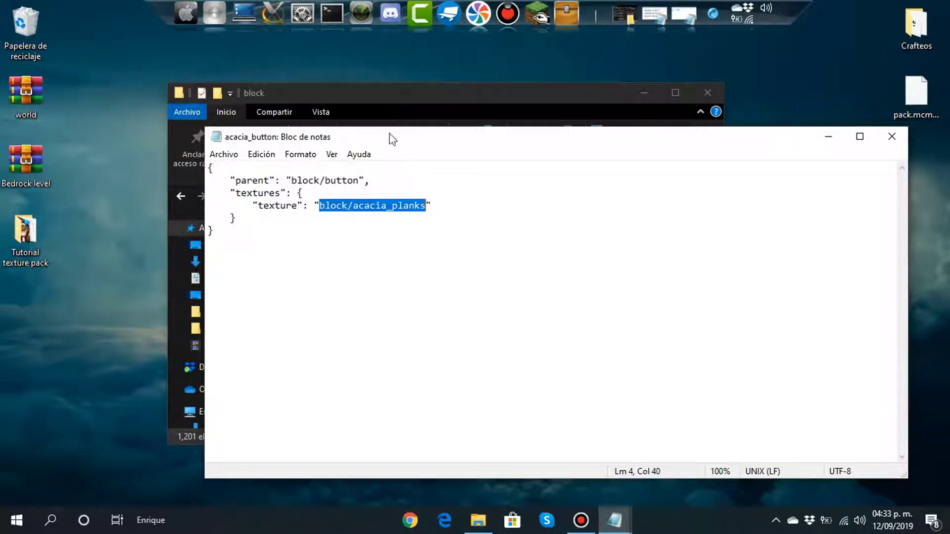
Leave the acacia_button model file open and go to the block subfolder inside textures
click(184, 212)
click(182, 196)
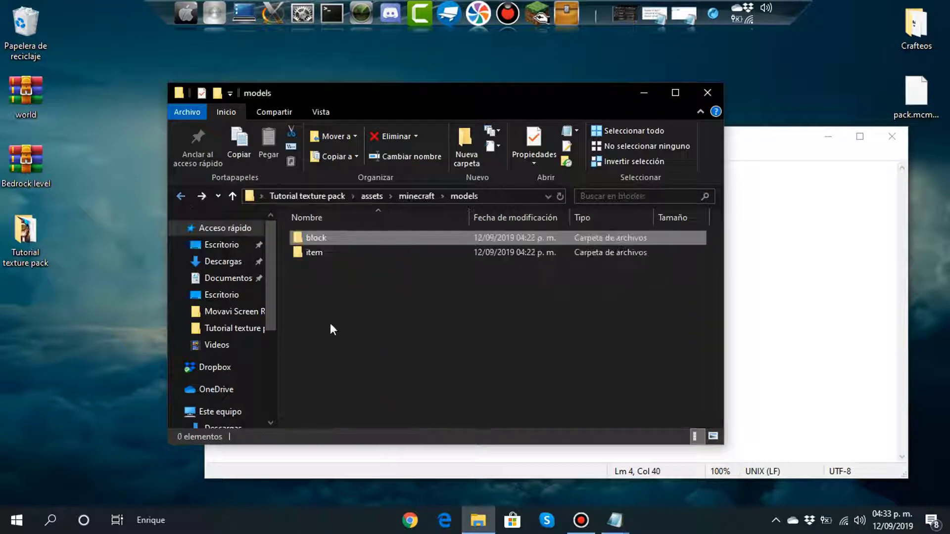
click(181, 196)
double_click(325, 349)
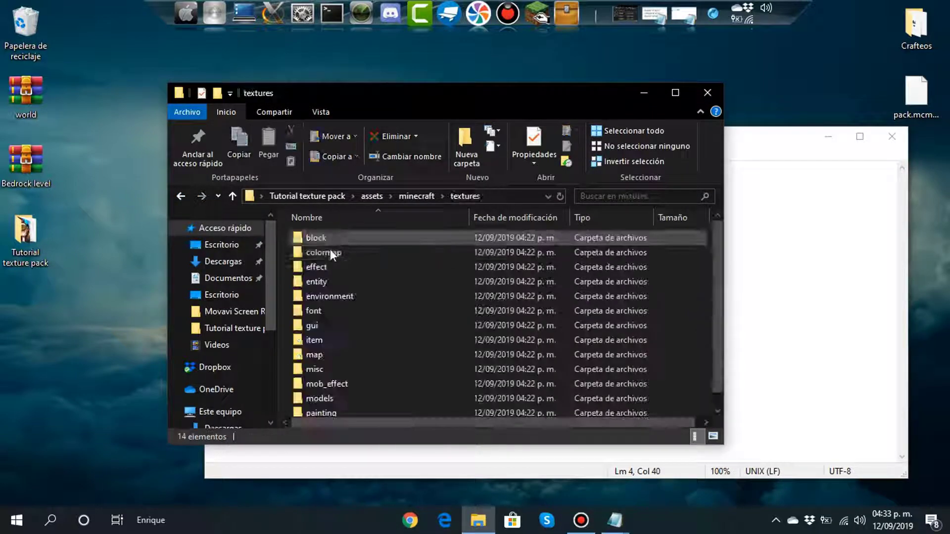
double_click(325, 241)
Match the acacia_planks reference in the acacia_button model file with the acacia_planks image in the textures block folder
click(772, 278)
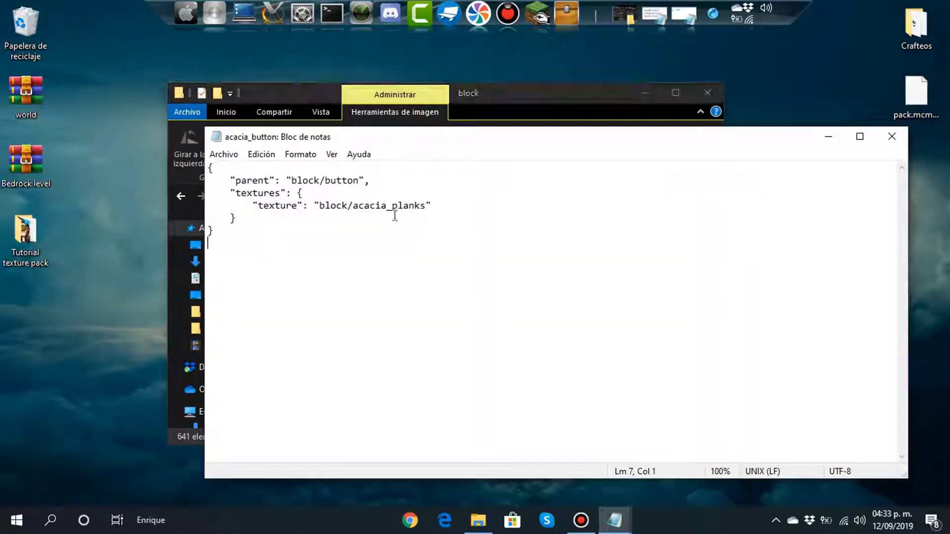
drag(352, 205, 423, 203)
click(408, 108)
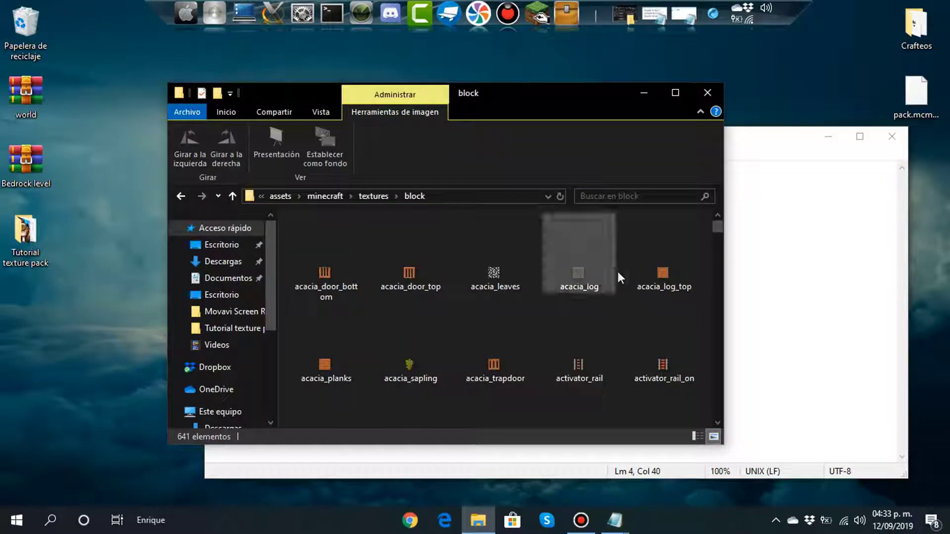
click(316, 370)
click(303, 459)
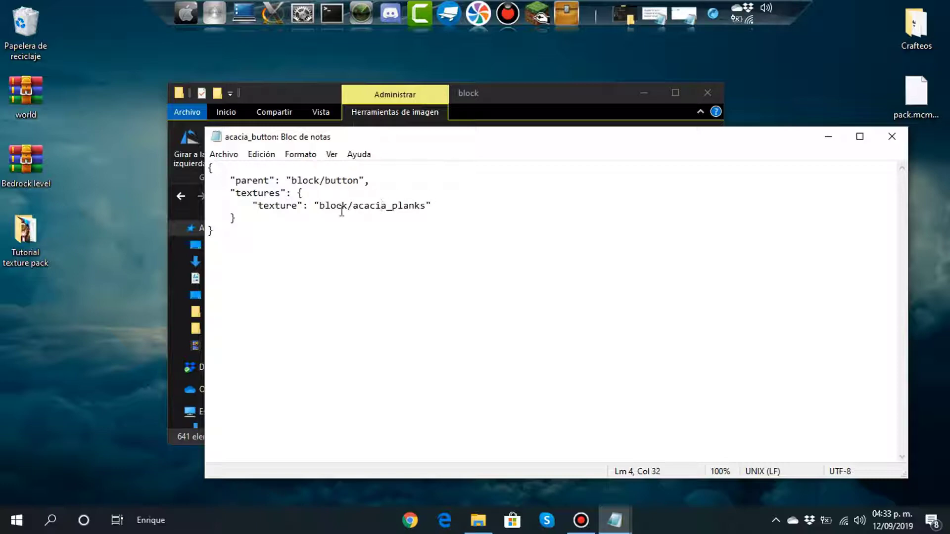
click(371, 100)
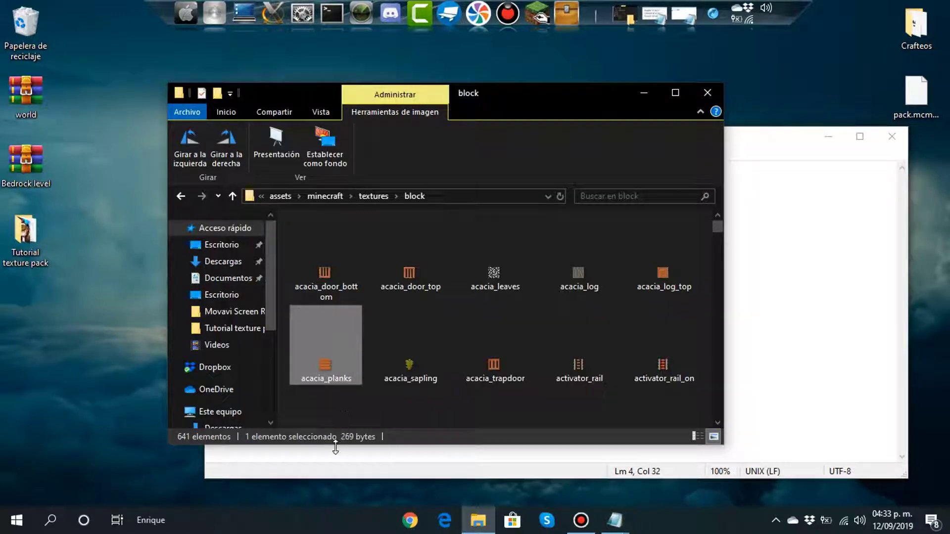
Minimise the acacia_button model file and bring the blockstates acacia_button file to the front
click(769, 226)
click(828, 136)
click(673, 209)
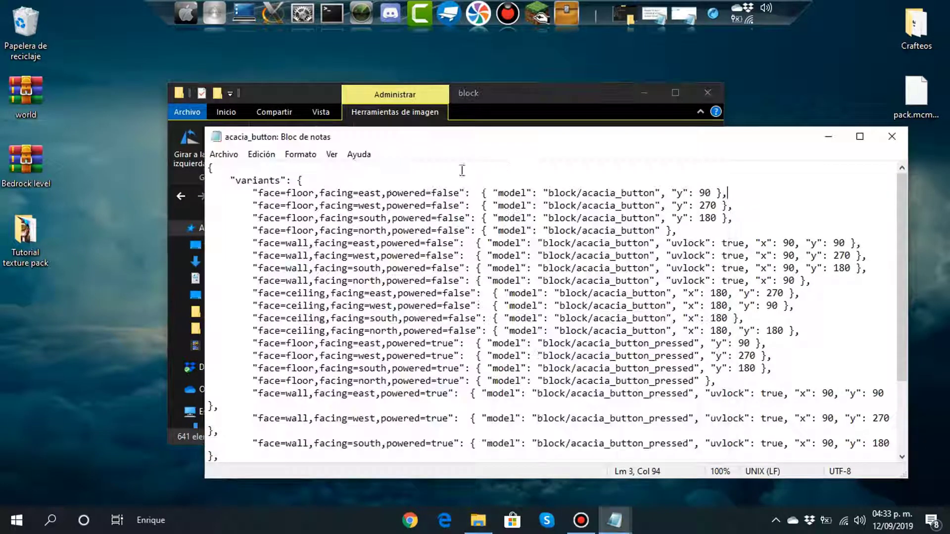
Go back from the textures block subfolder to the minecraft folder and select its blockstates folder
click(278, 94)
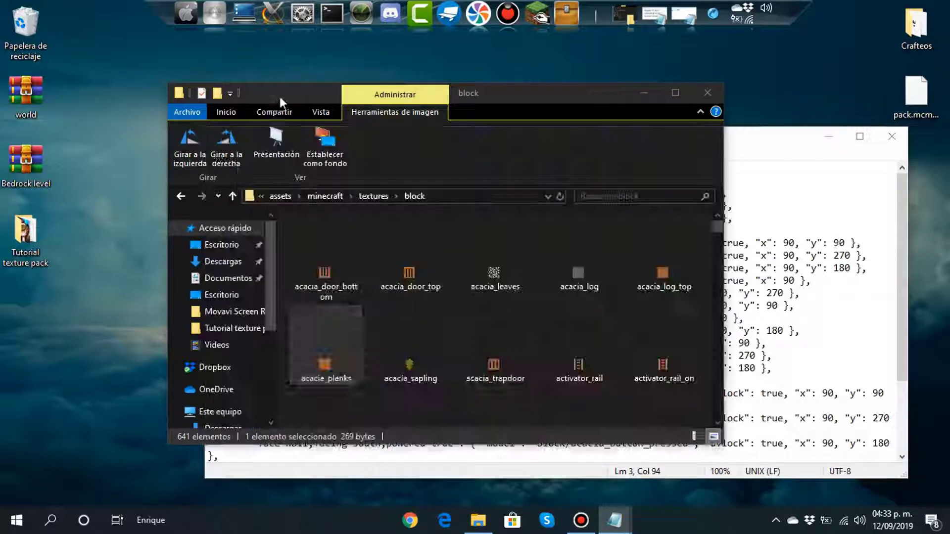
click(181, 197)
click(181, 197)
click(334, 239)
Highlight the first acacia_button model reference in the blockstates acacia_button file and read through all its variants
key(alt+Tab)
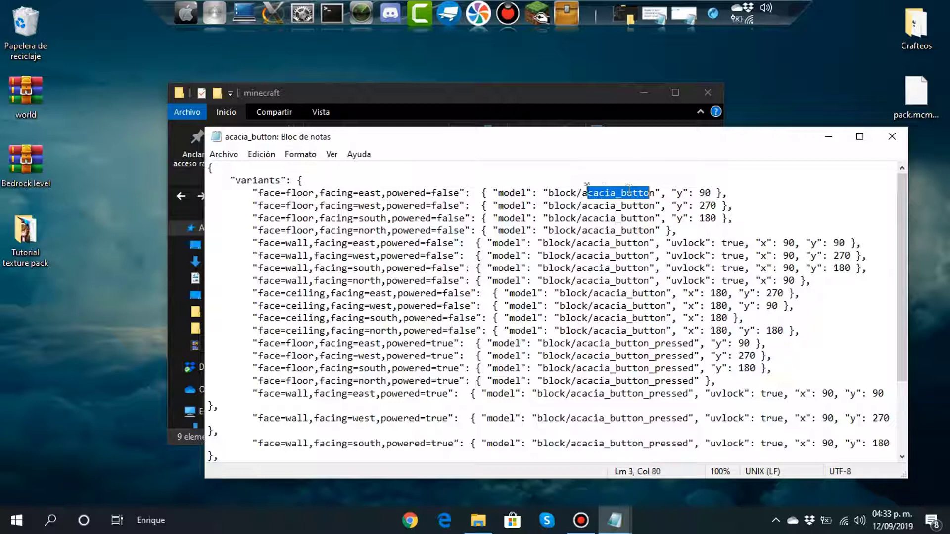
click(424, 194)
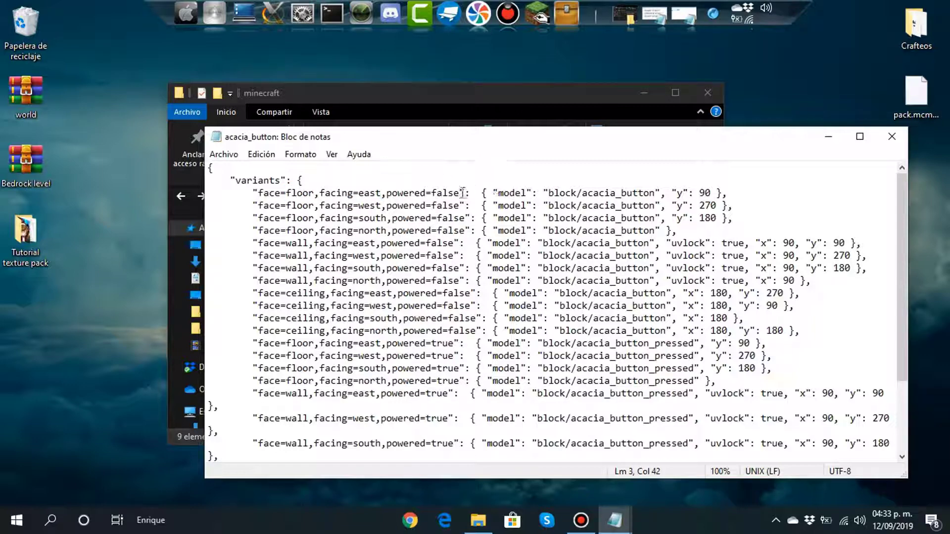
drag(898, 270, 898, 360)
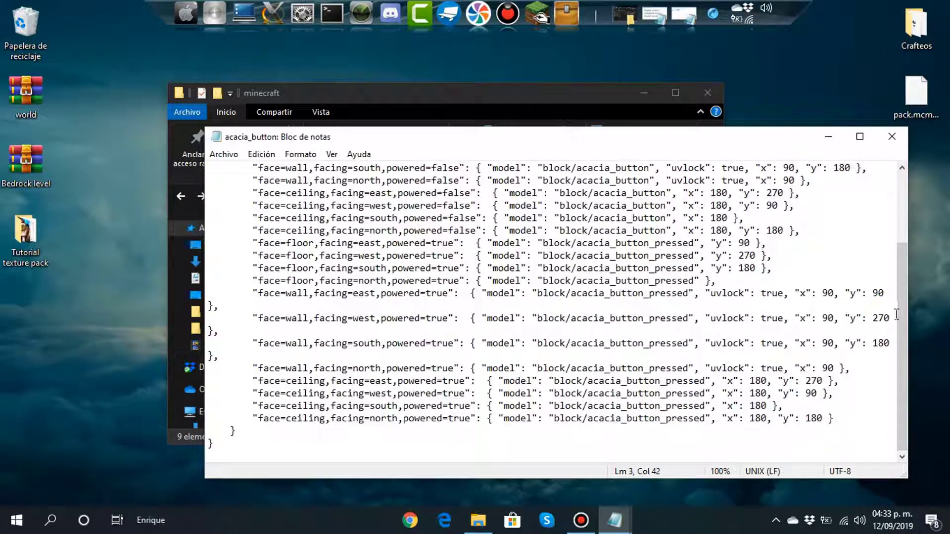
drag(897, 314, 898, 234)
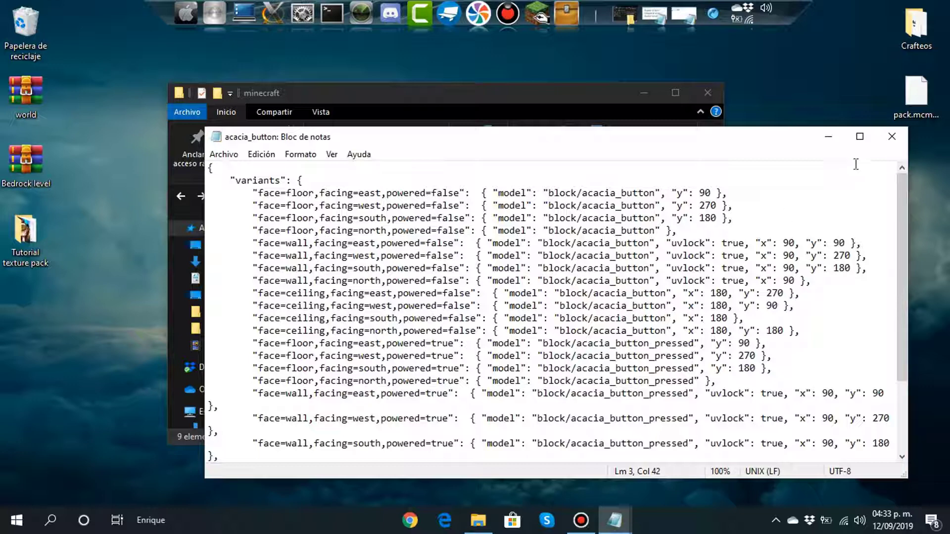
Put away the blockstates acacia_button file and close the acacia_button model file, leaving only the minecraft folder in view
click(828, 136)
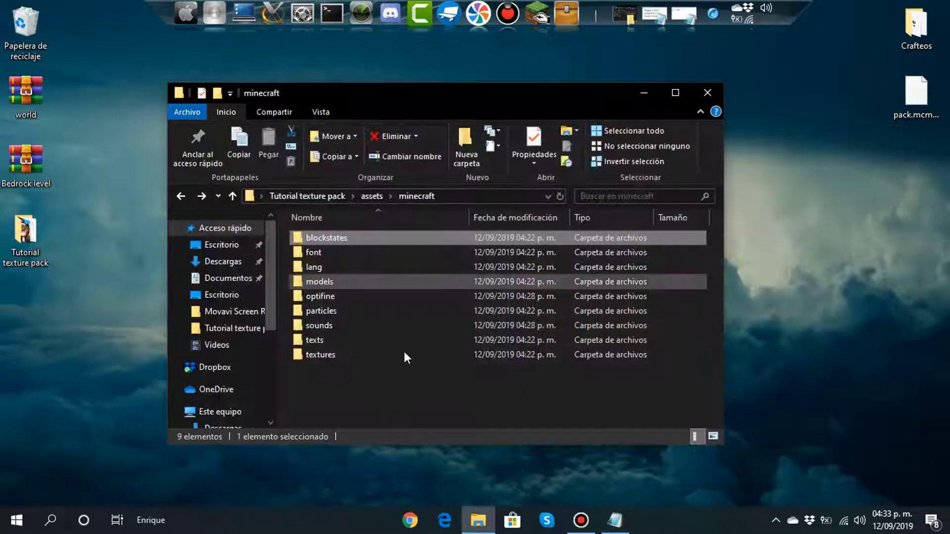
click(380, 403)
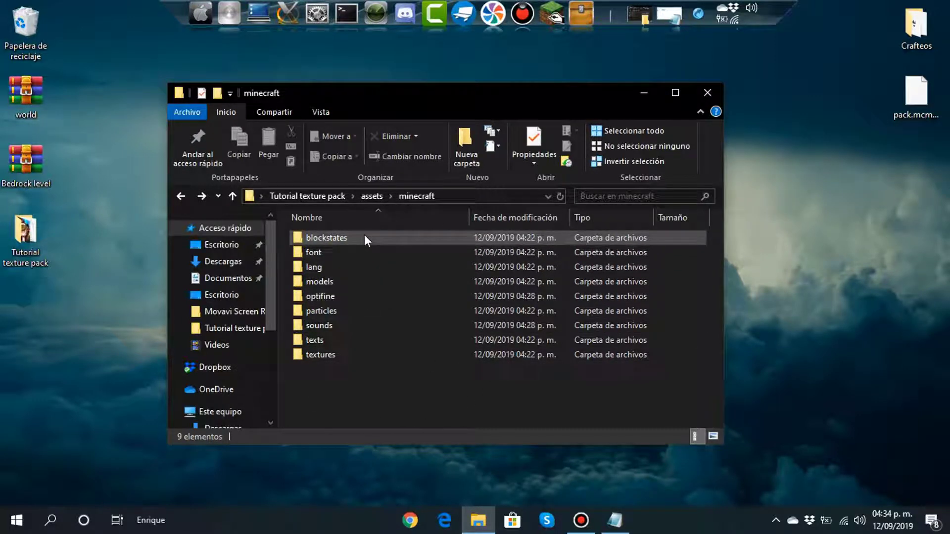
click(633, 524)
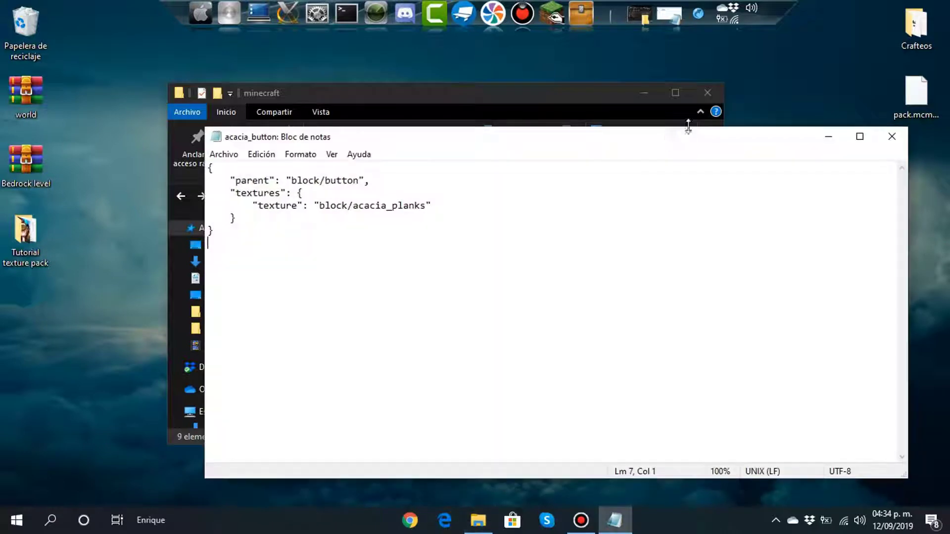
click(900, 136)
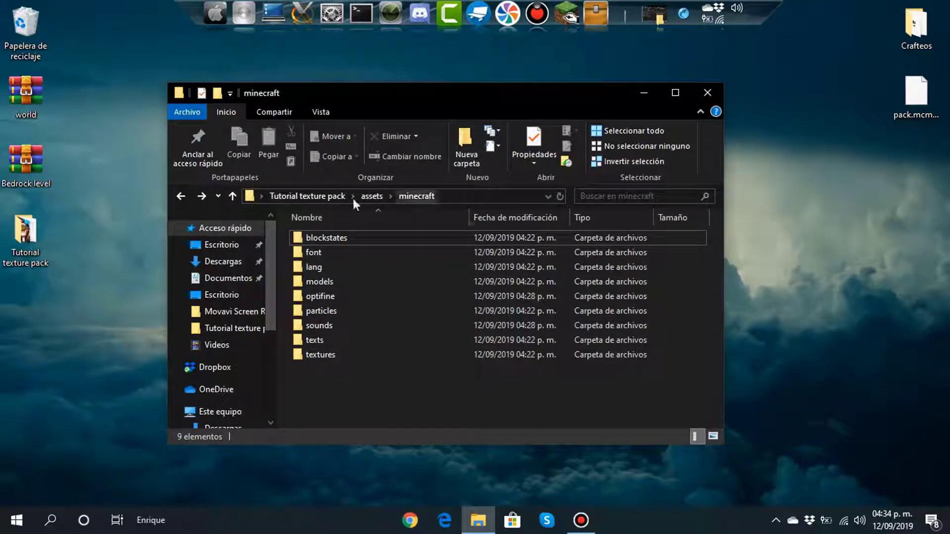
drag(399, 424, 405, 376)
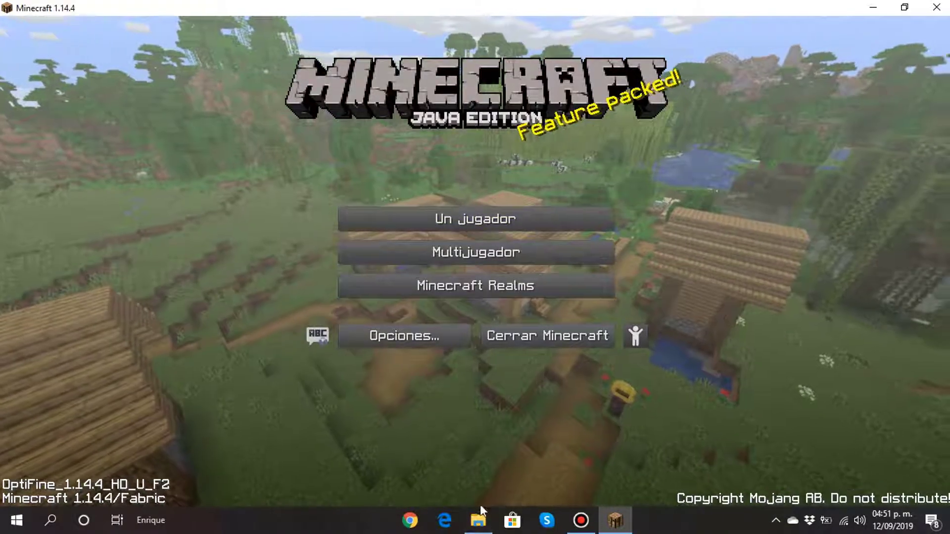
Switch to File Explorer, locate the Tutorial texture pack folder inside resourcepacks, and return to Minecraft
click(478, 520)
click(382, 196)
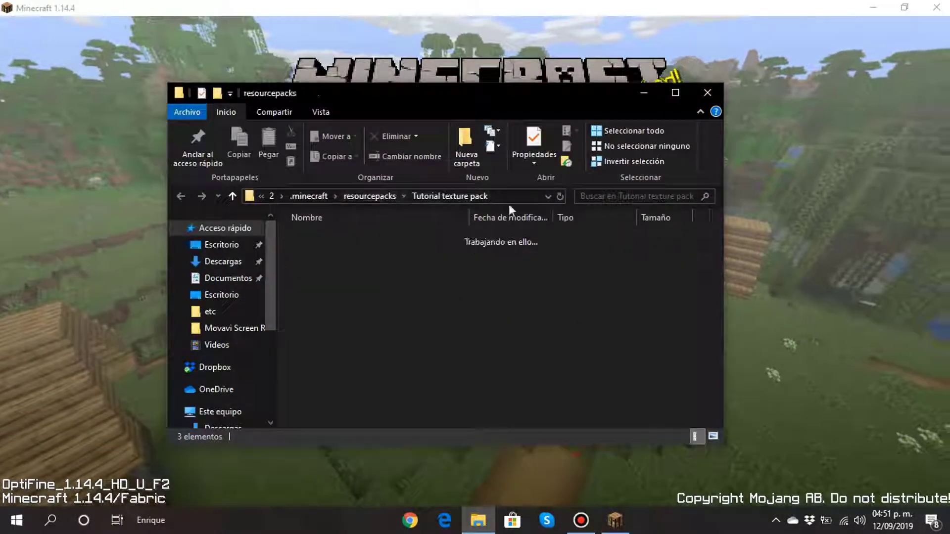
click(344, 254)
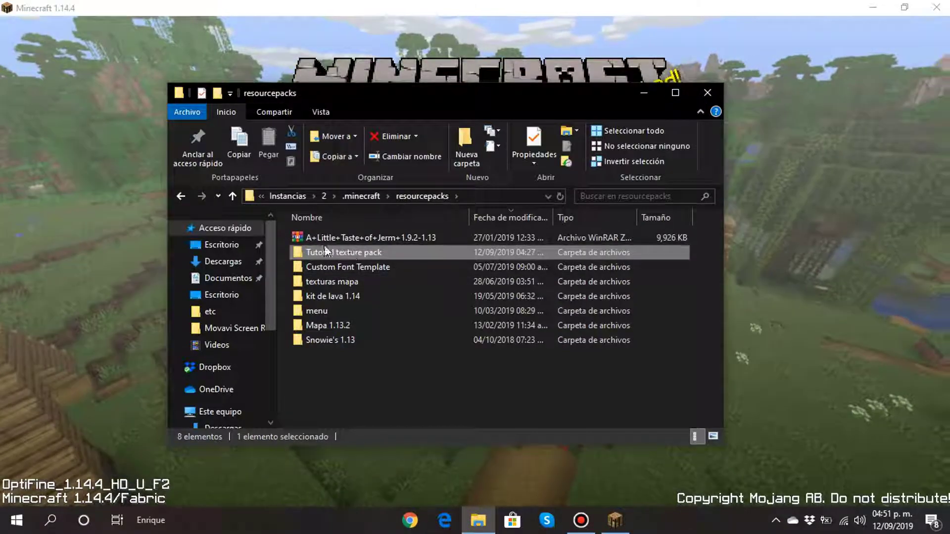
click(97, 304)
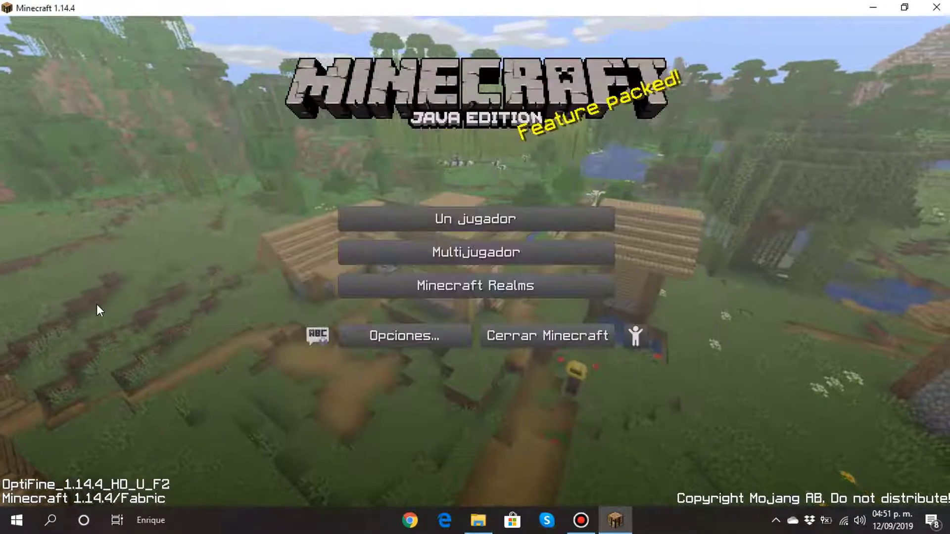
Look for Tutorial texture pack in Minecraft's resource pack selection and return to the title screen
click(399, 338)
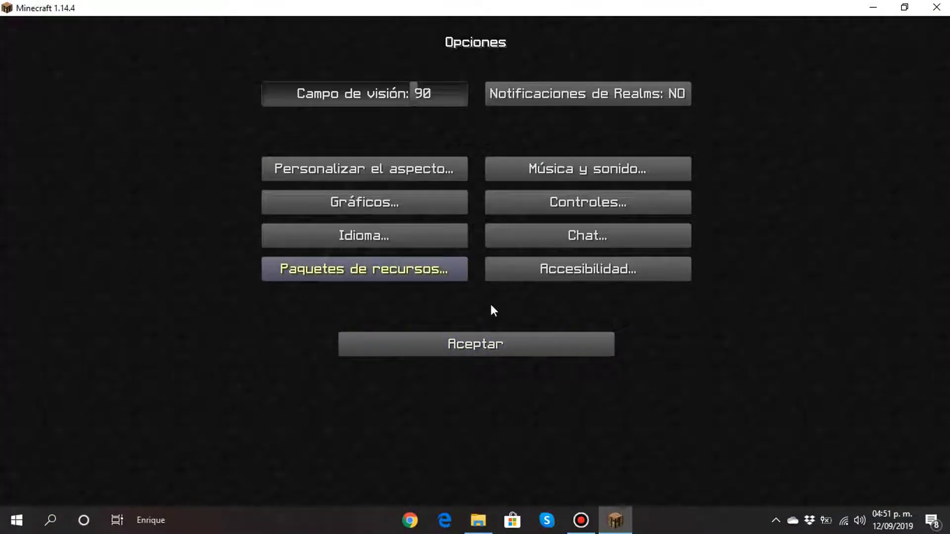
click(402, 262)
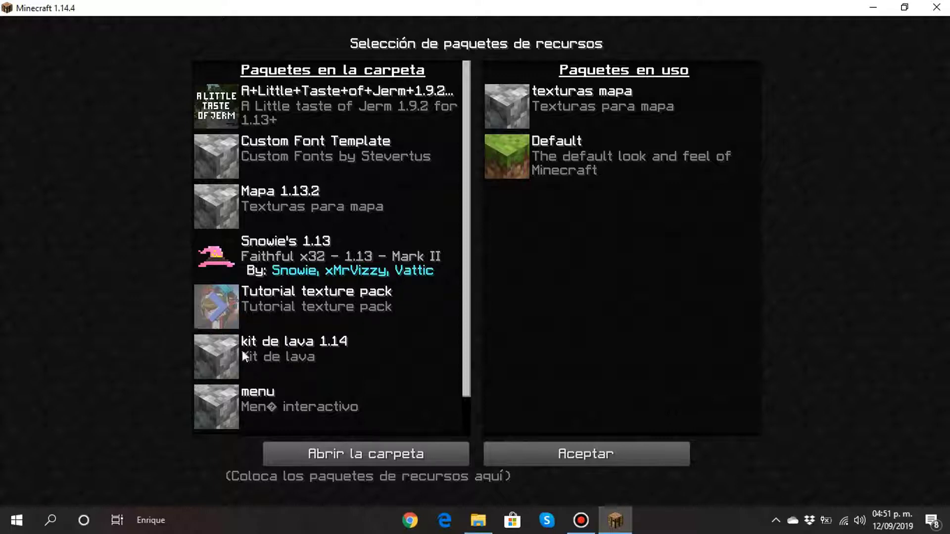
key(Escape)
key(Escape)
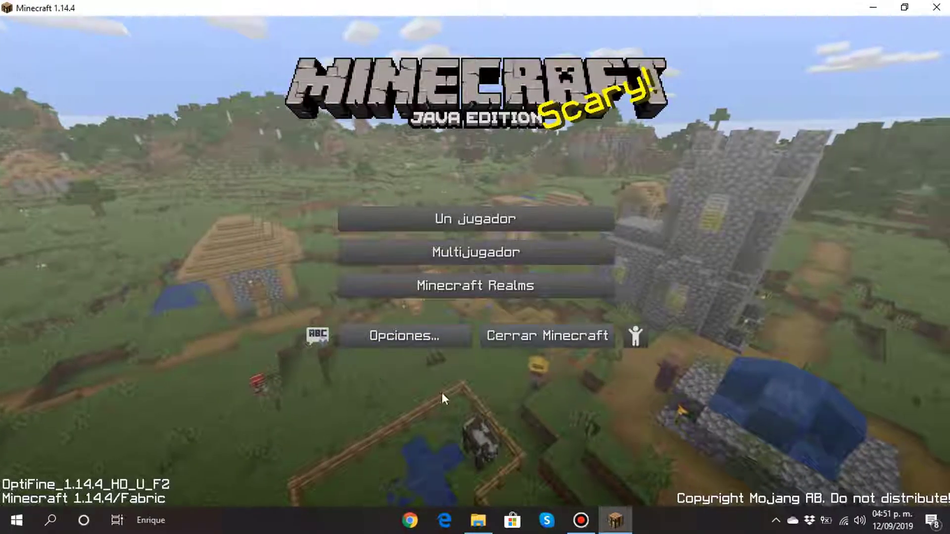
Compare the Tutorial texture pack entry in the resource pack selection with the pack image inside its resourcepacks folder
click(401, 341)
click(337, 280)
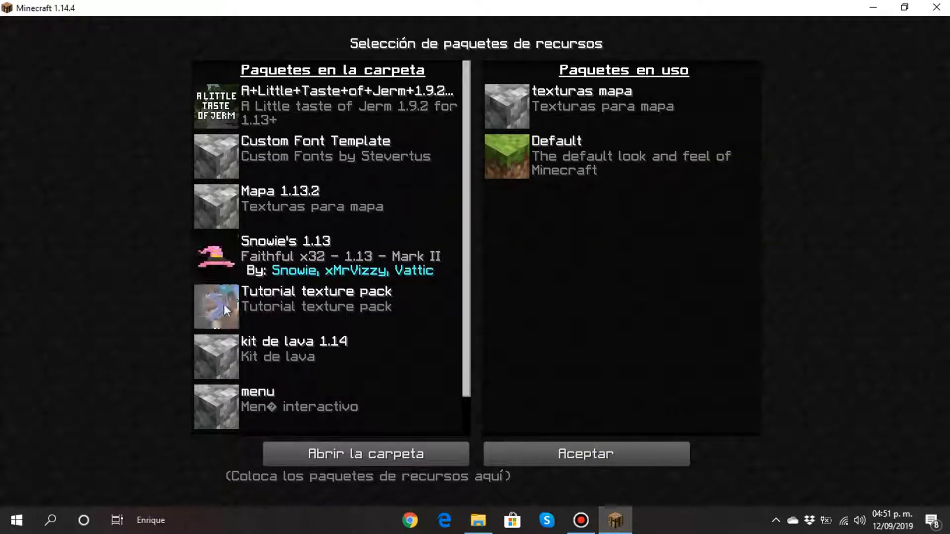
click(416, 449)
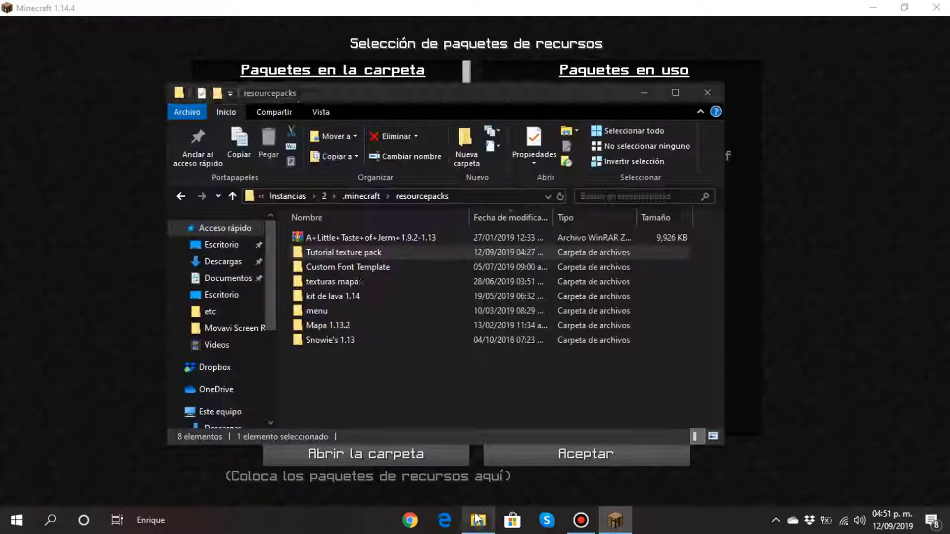
click(358, 256)
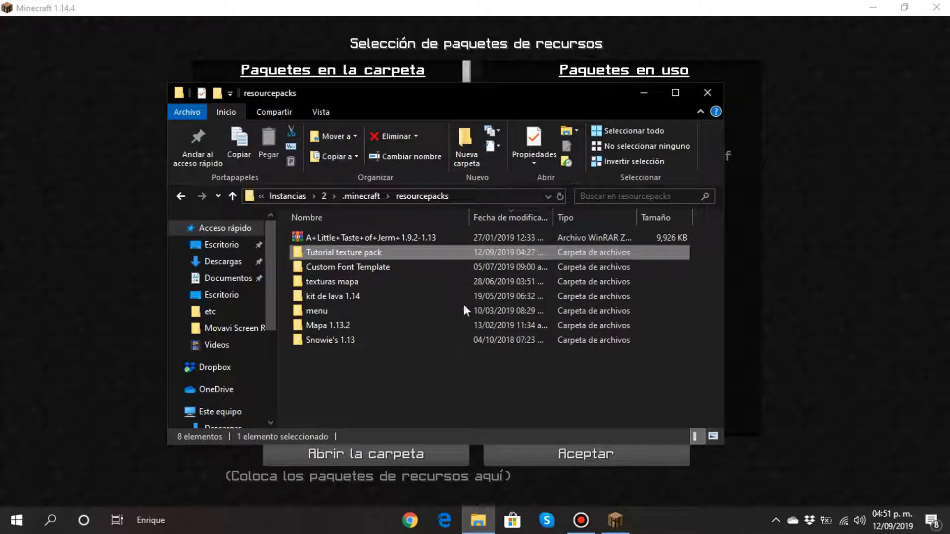
double_click(441, 252)
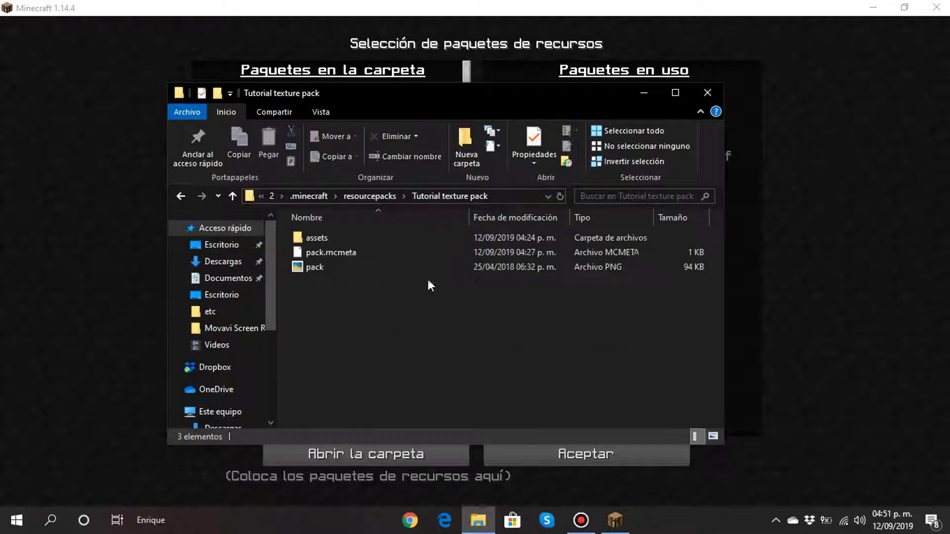
mouse_move(295, 267)
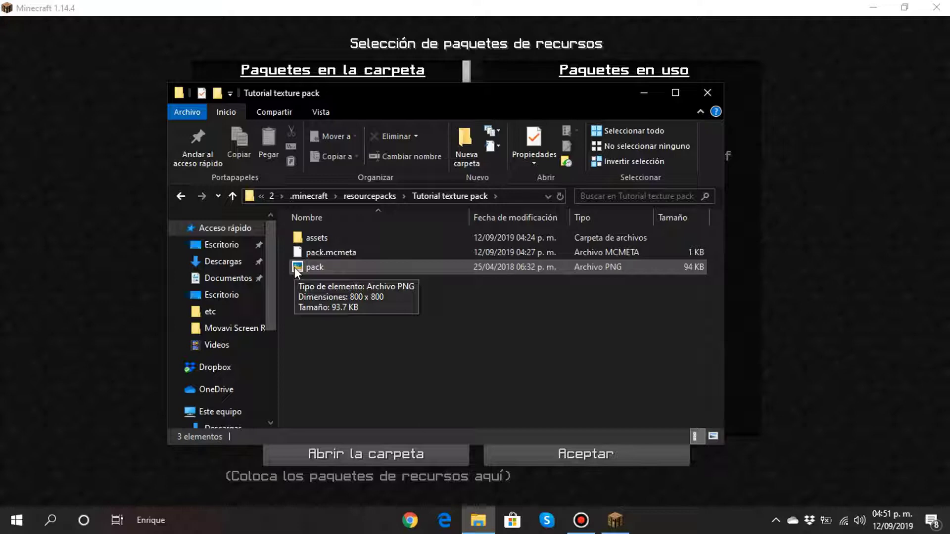
Switch back to Minecraft, look through the available resource packs, and leave to the title screen
click(105, 298)
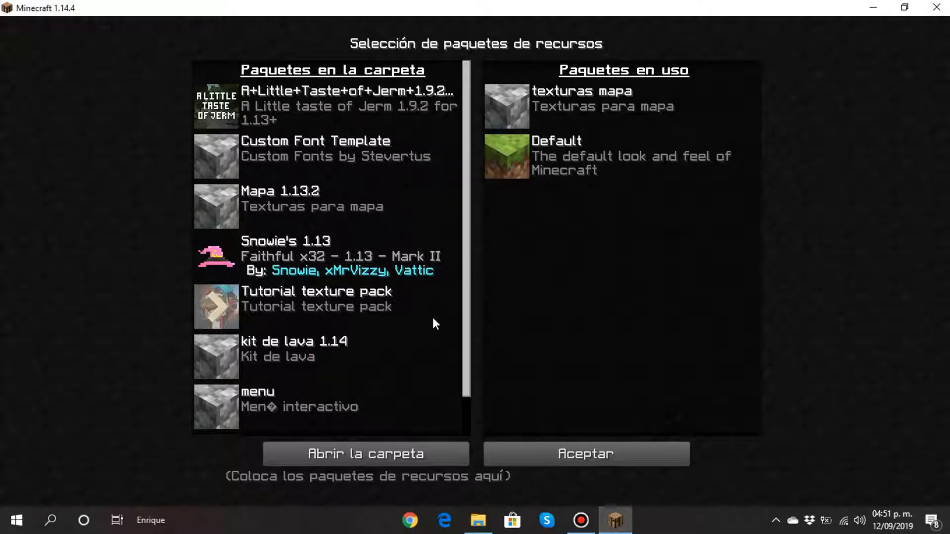
scroll(470, 328, down, 2)
scroll(450, 279, up, 2)
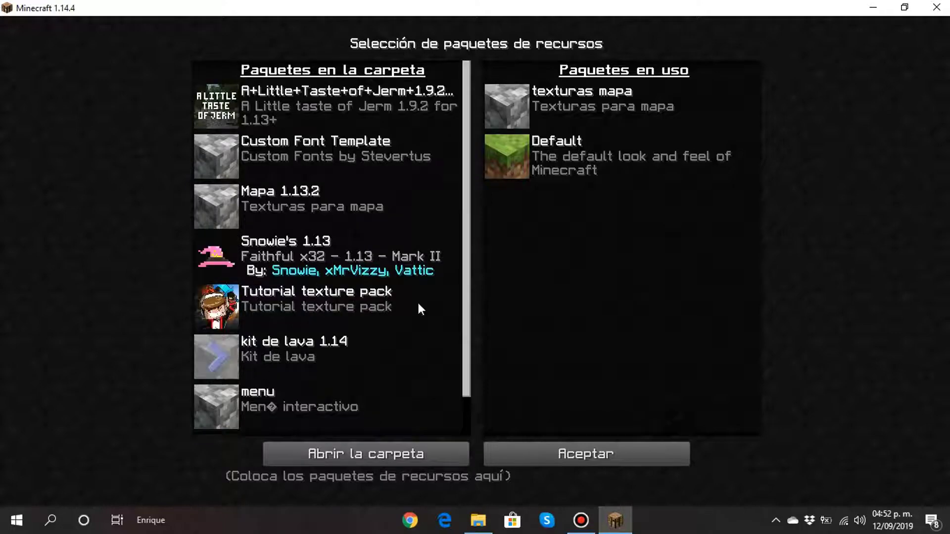
key(Escape)
key(Escape)
Switch to the Tutorial texture pack folder in File Explorer, try to open pack.mcmeta, and return to Minecraft
click(478, 520)
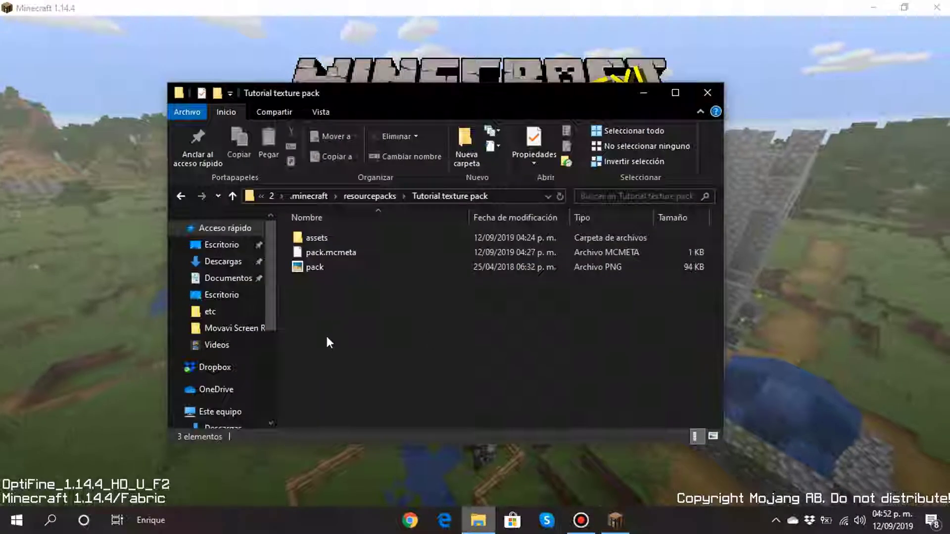
double_click(319, 253)
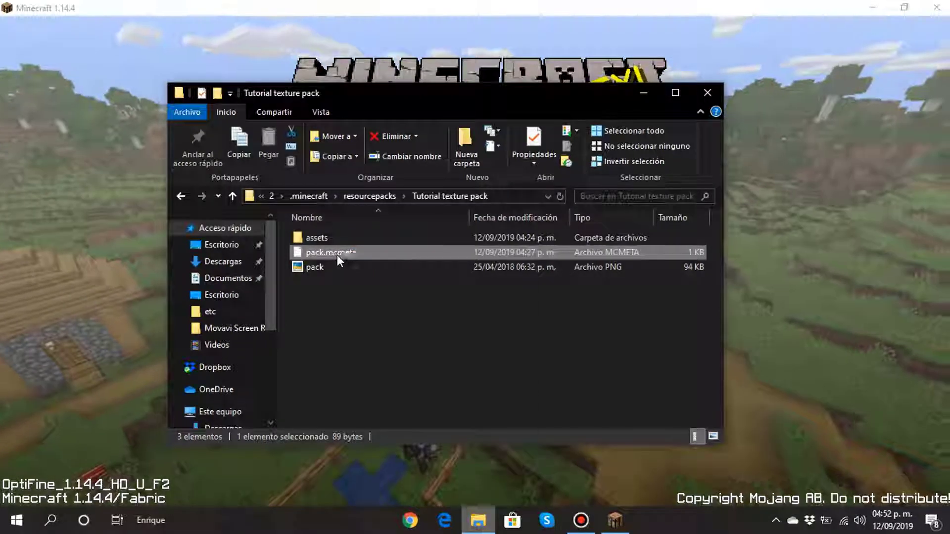
right_click(337, 255)
click(343, 217)
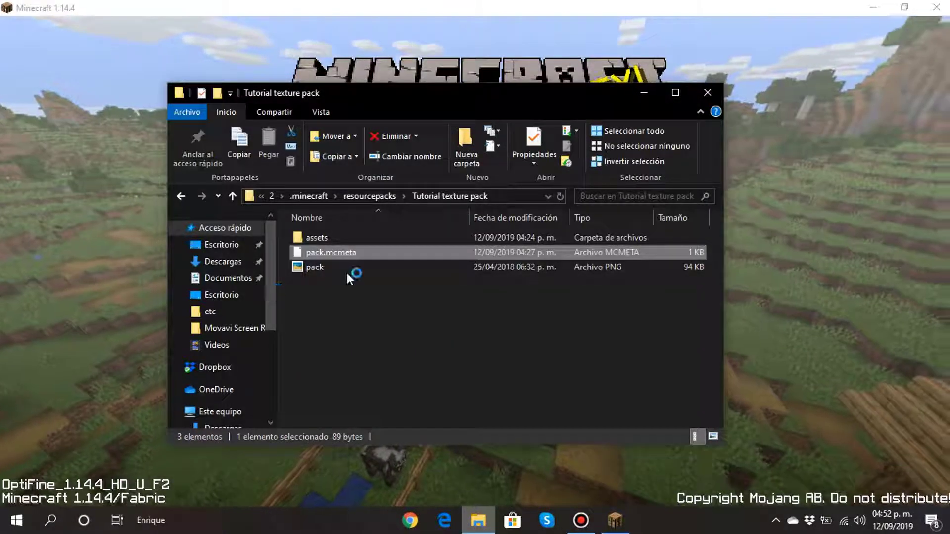
click(94, 230)
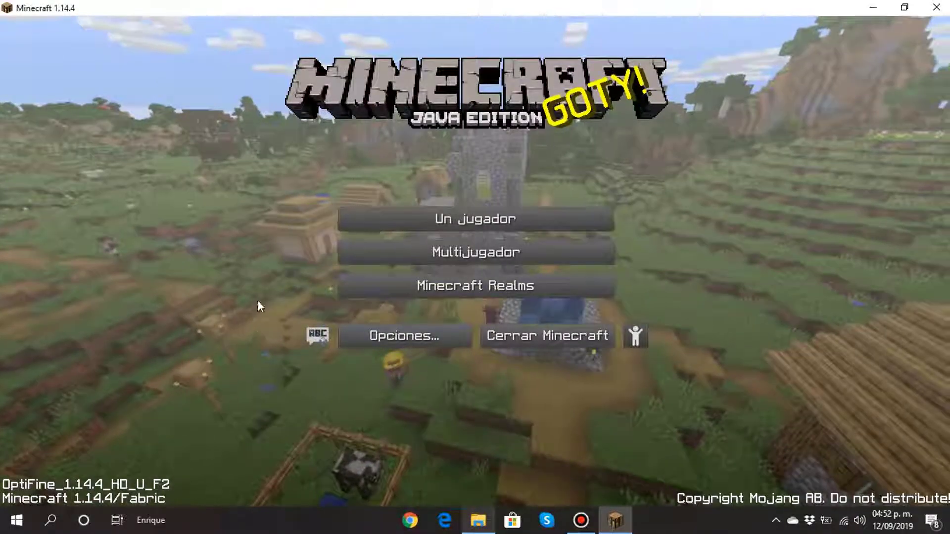